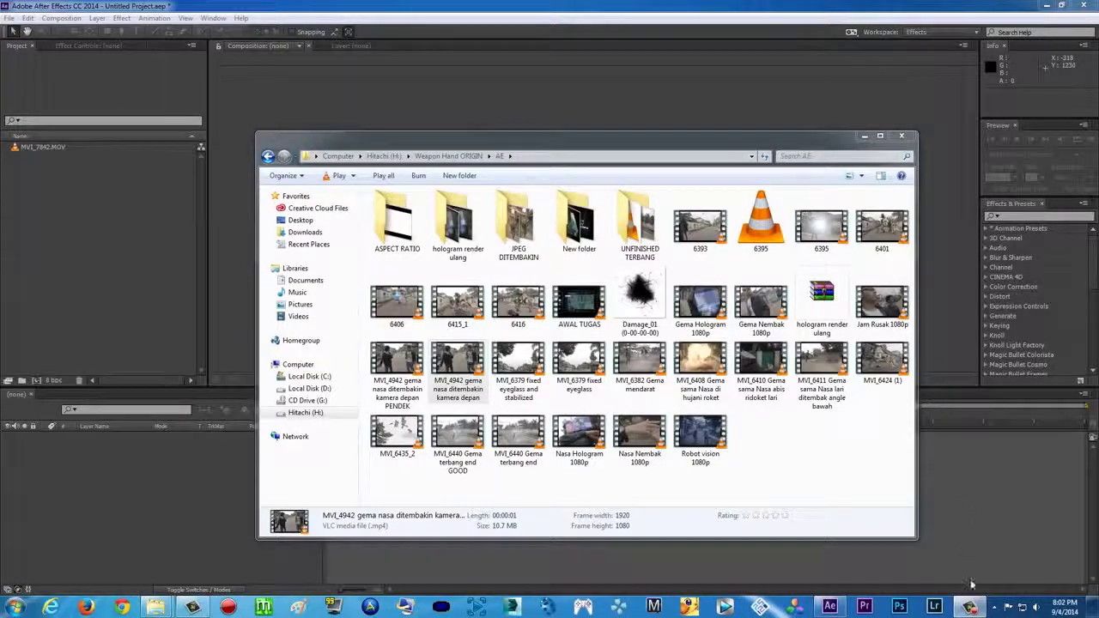
Bring the AE folder forward and play the MVI_4942 example clip in VLC
left_click(968, 607)
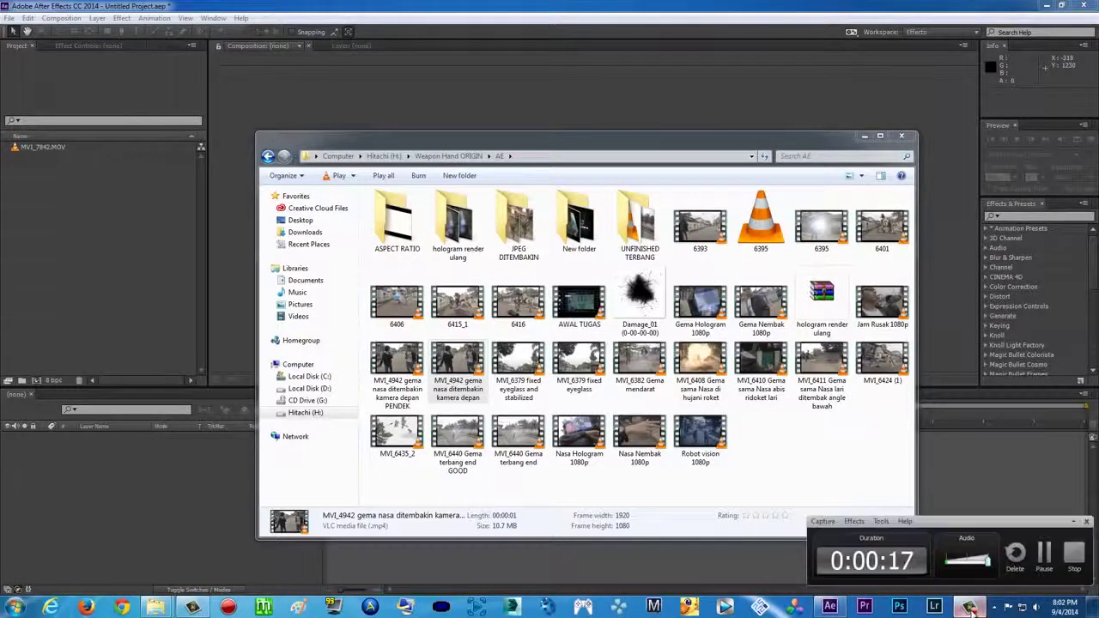
left_click(742, 146)
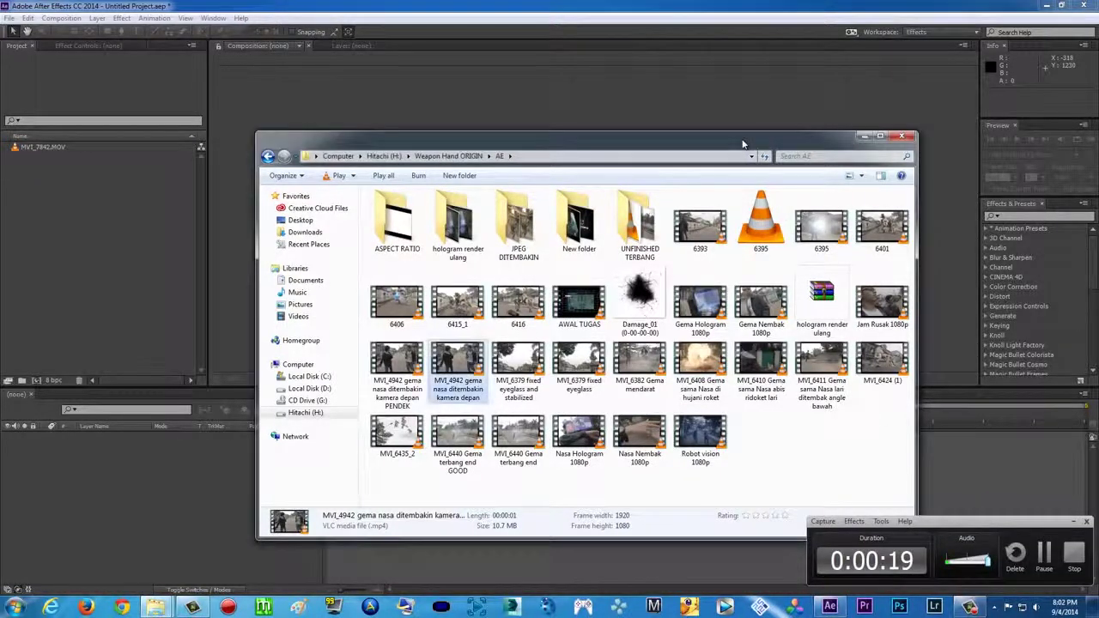
left_click(1074, 523)
double_click(455, 352)
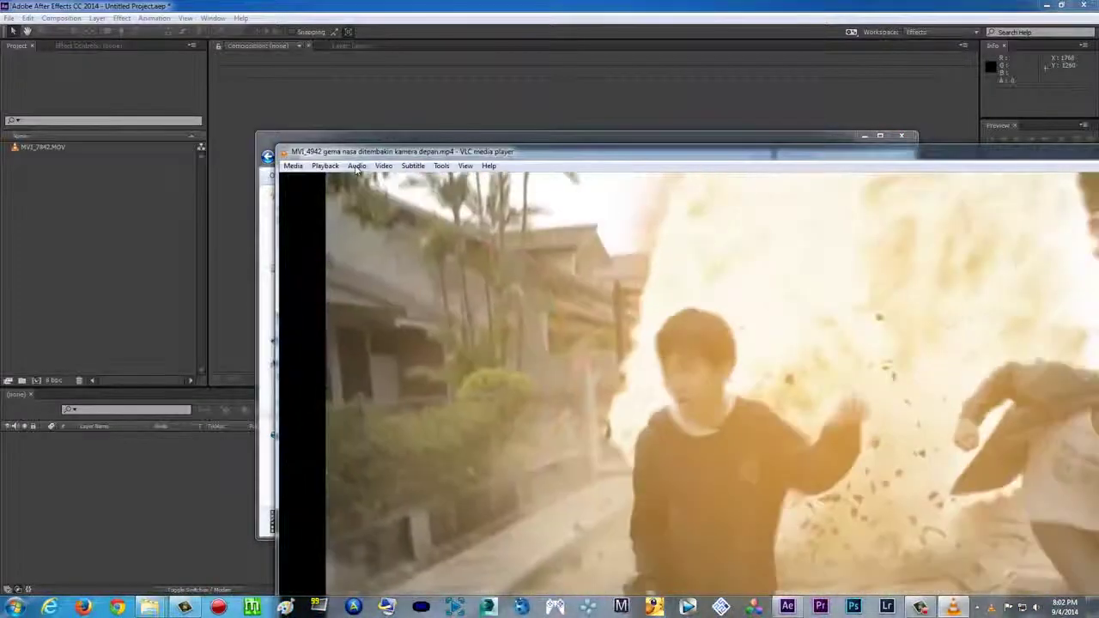
Show the clip at 1:2 Half zoom, then pause it and close VLC
left_click(382, 166)
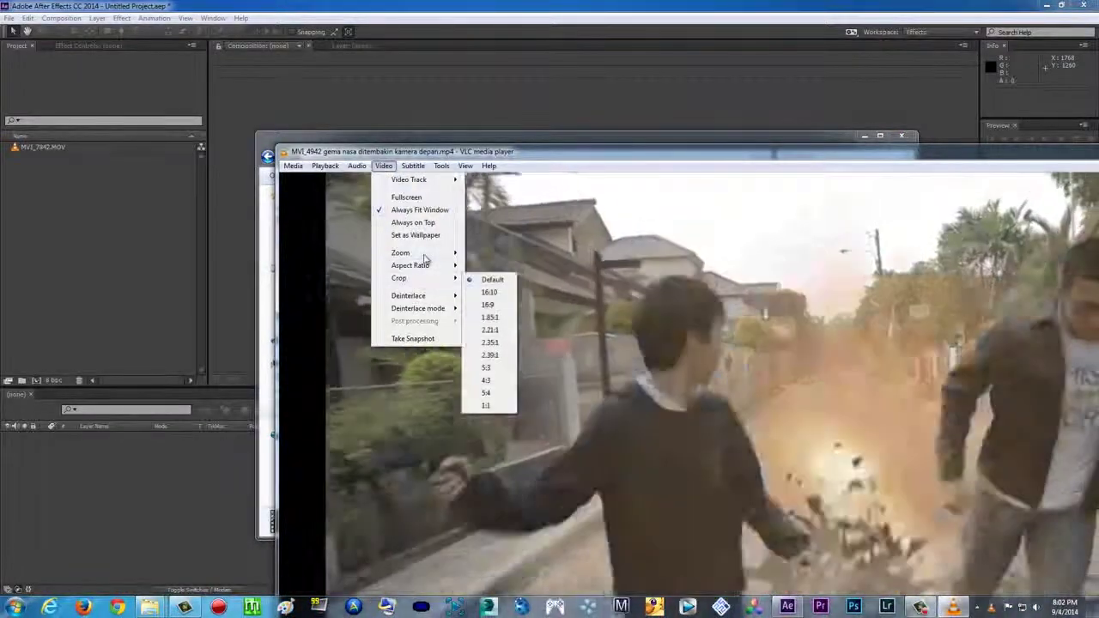
mouse_move(404, 253)
left_click(507, 265)
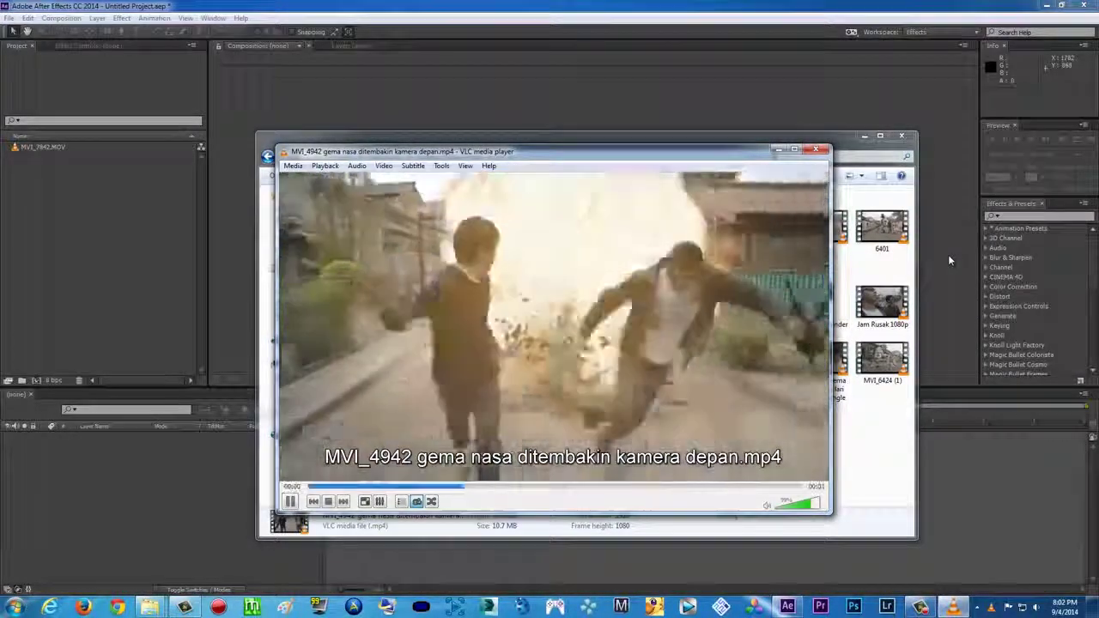
left_click(292, 504)
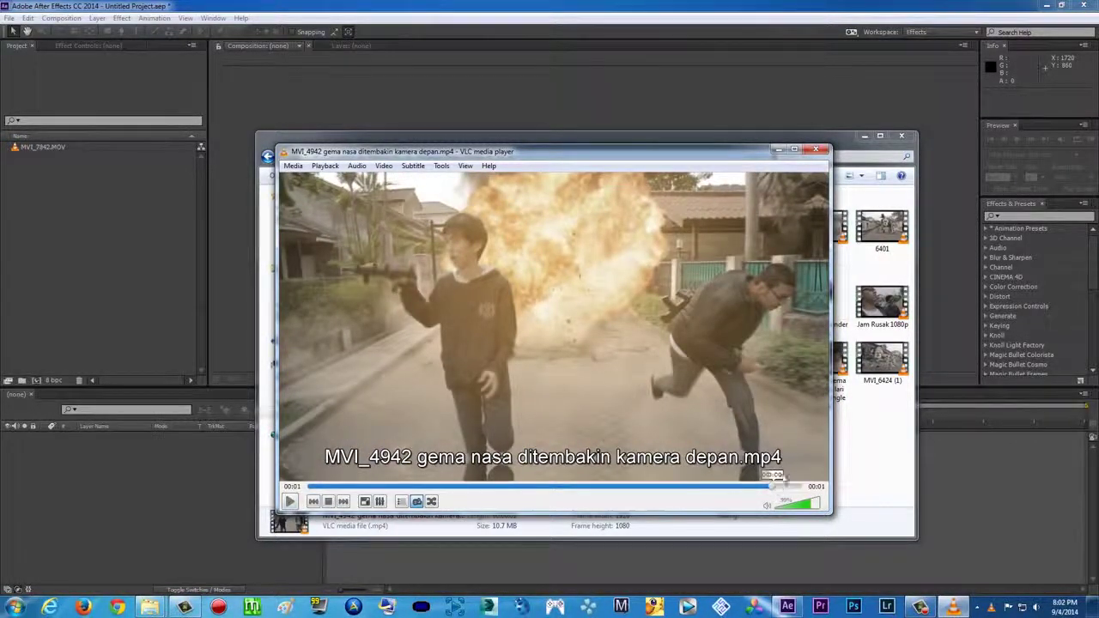
left_click(822, 153)
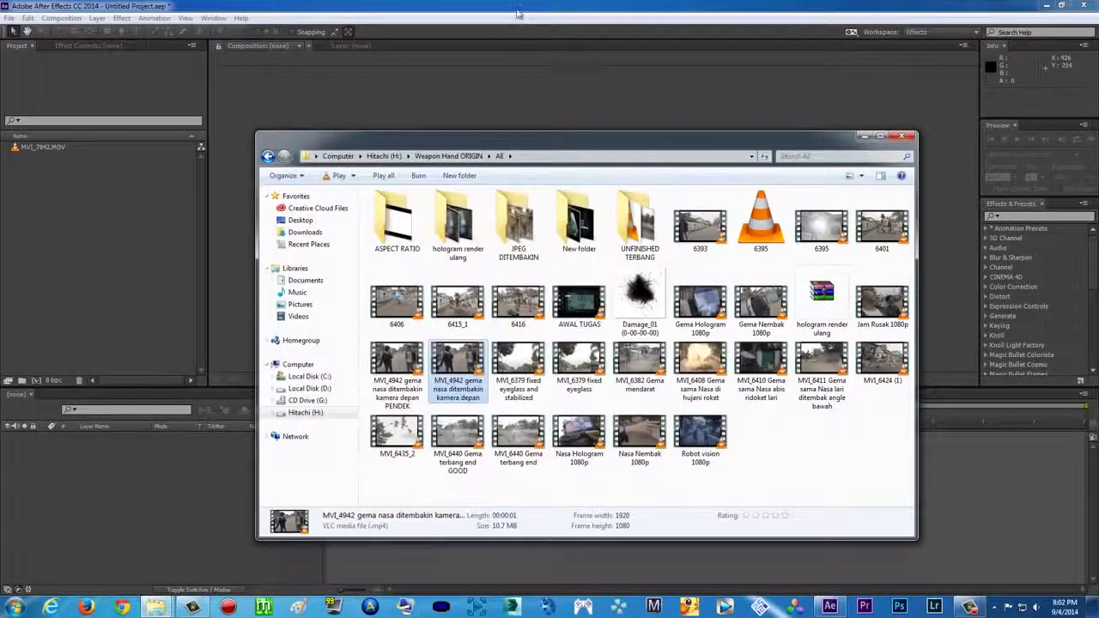
Cycle through the AE and Khayalan Tingkat Tinggi Harry Potter folder windows, then hide them
left_click(518, 14)
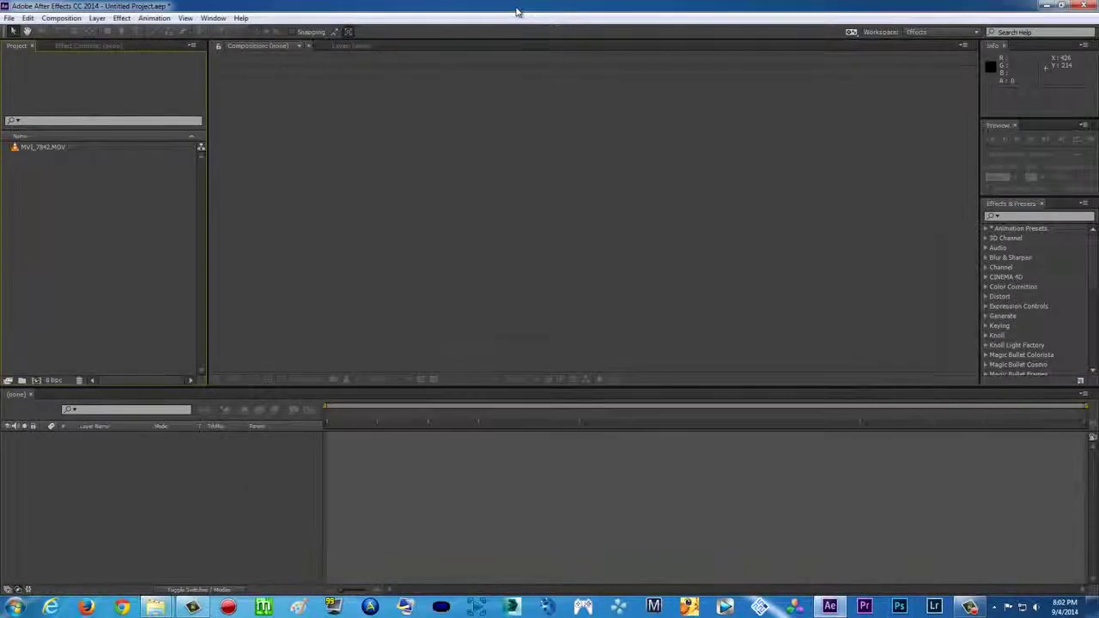
mouse_move(156, 607)
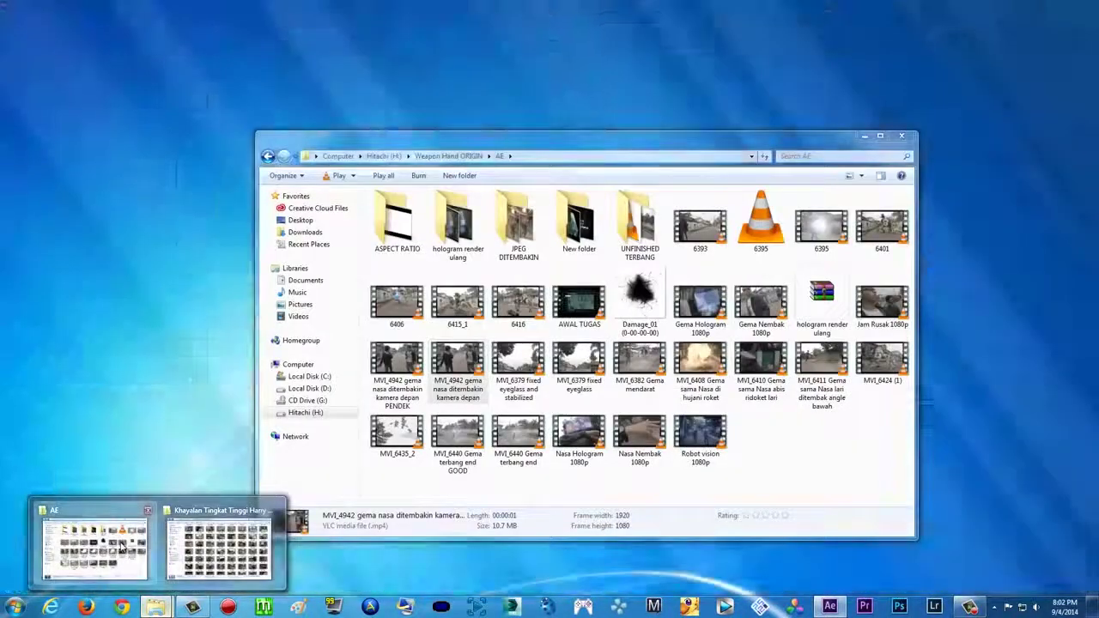
left_click(95, 543)
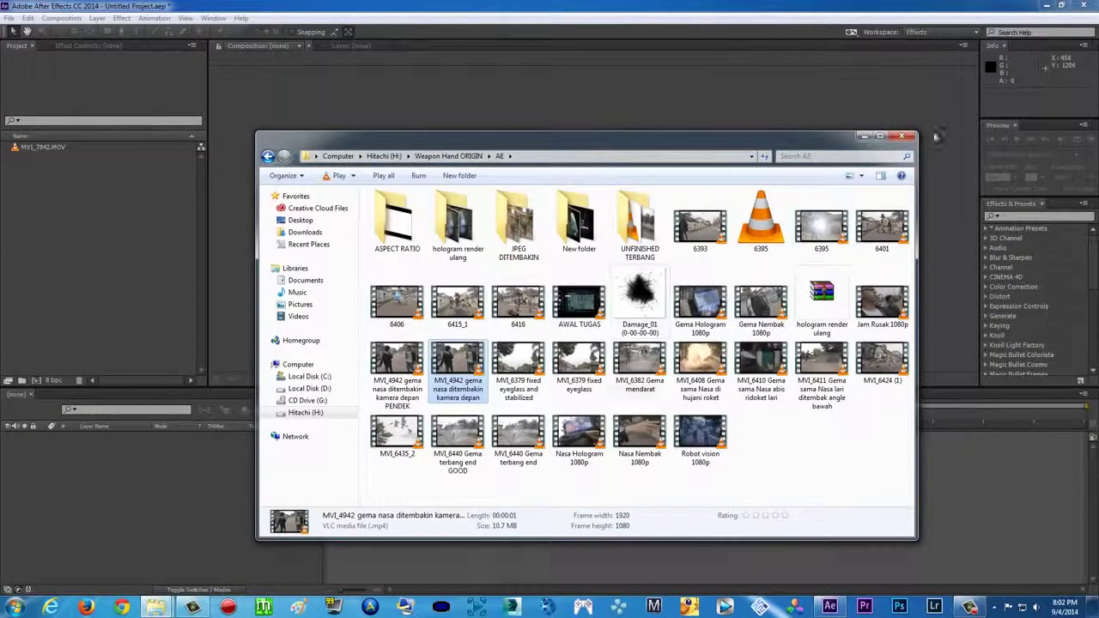
left_click(866, 136)
mouse_move(159, 607)
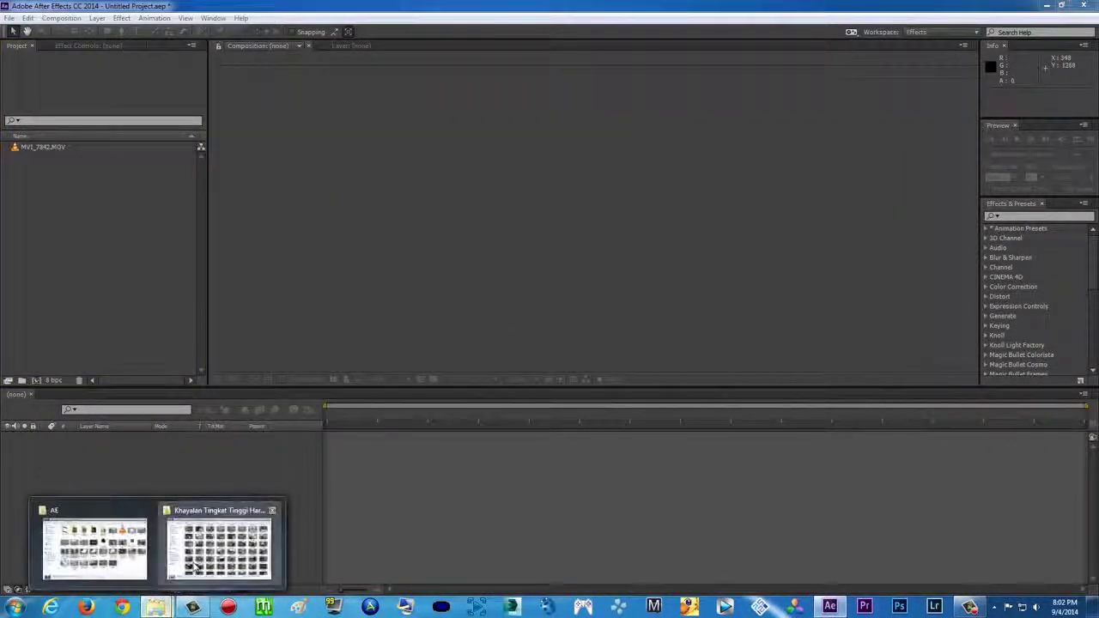
left_click(228, 537)
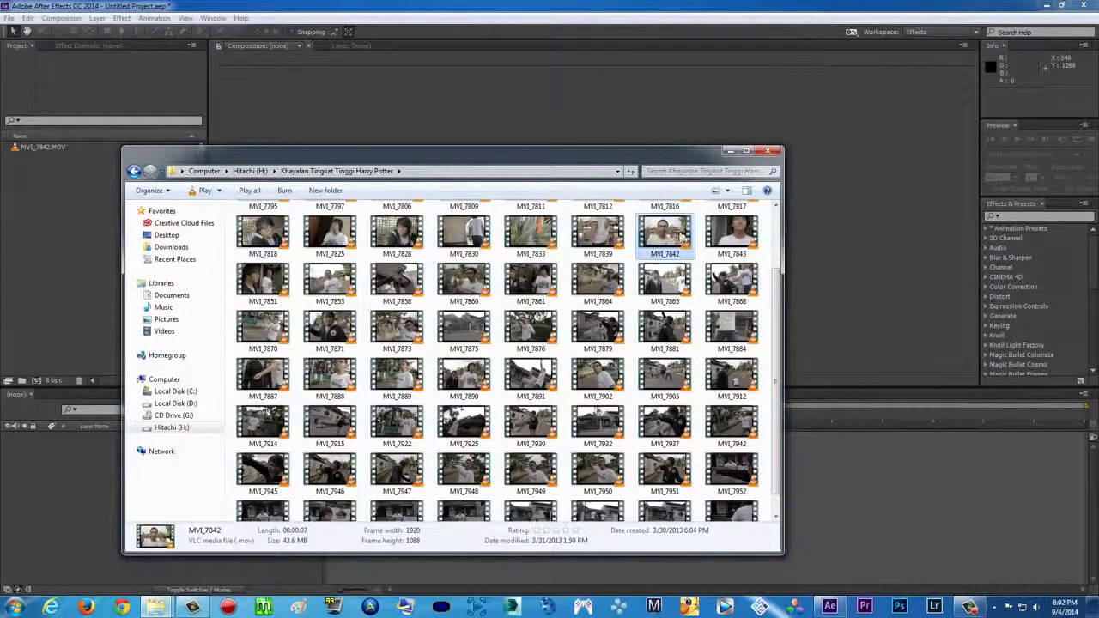
left_click_drag(681, 243, 666, 242)
left_click(725, 152)
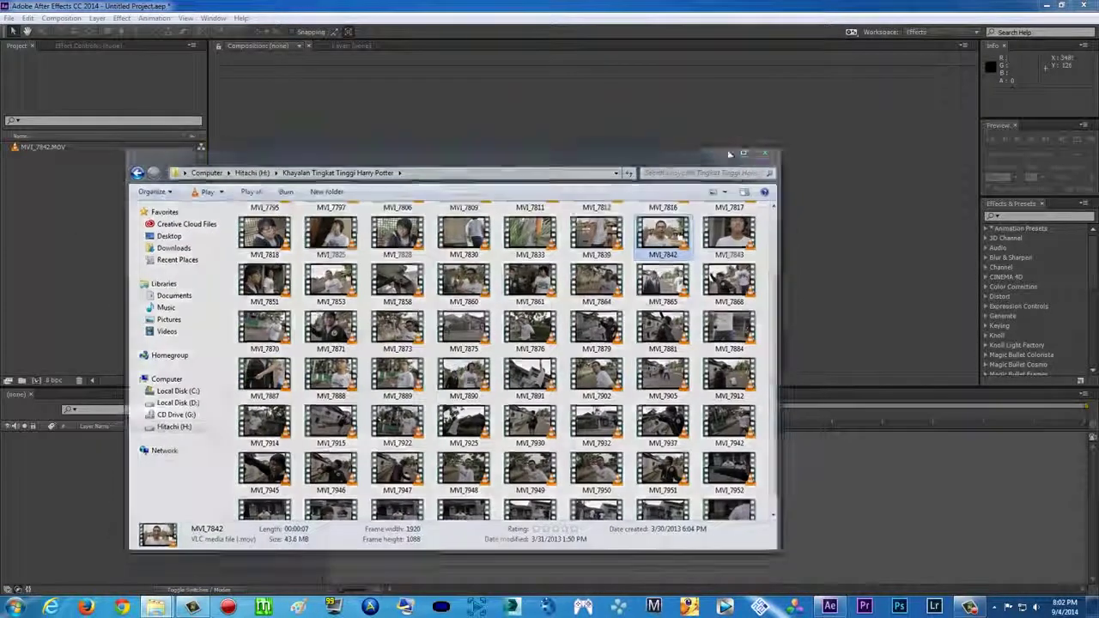
Build the MVI_7842 composition by dragging MVI_7842.MOV onto the new-composition button
left_click(49, 148)
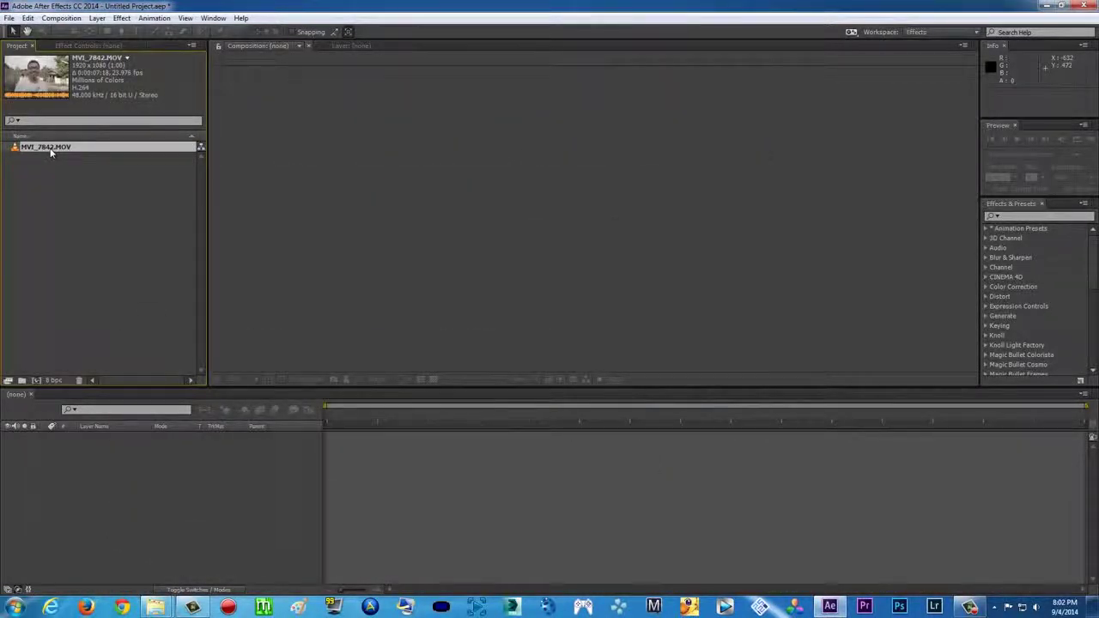
left_click_drag(45, 146, 557, 210)
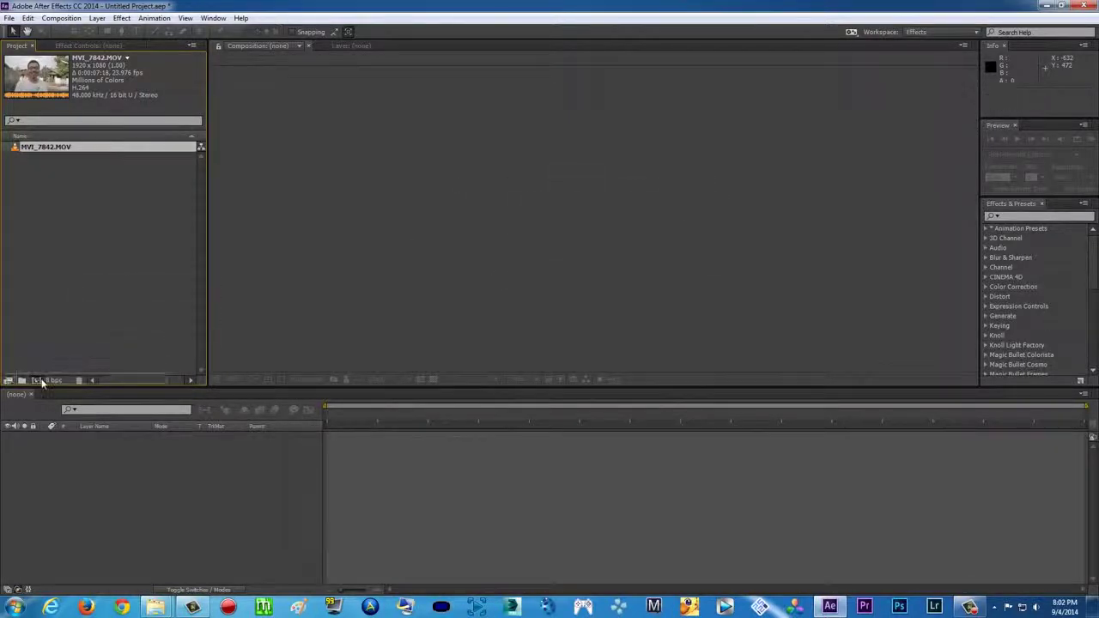
left_click_drag(557, 210, 36, 380)
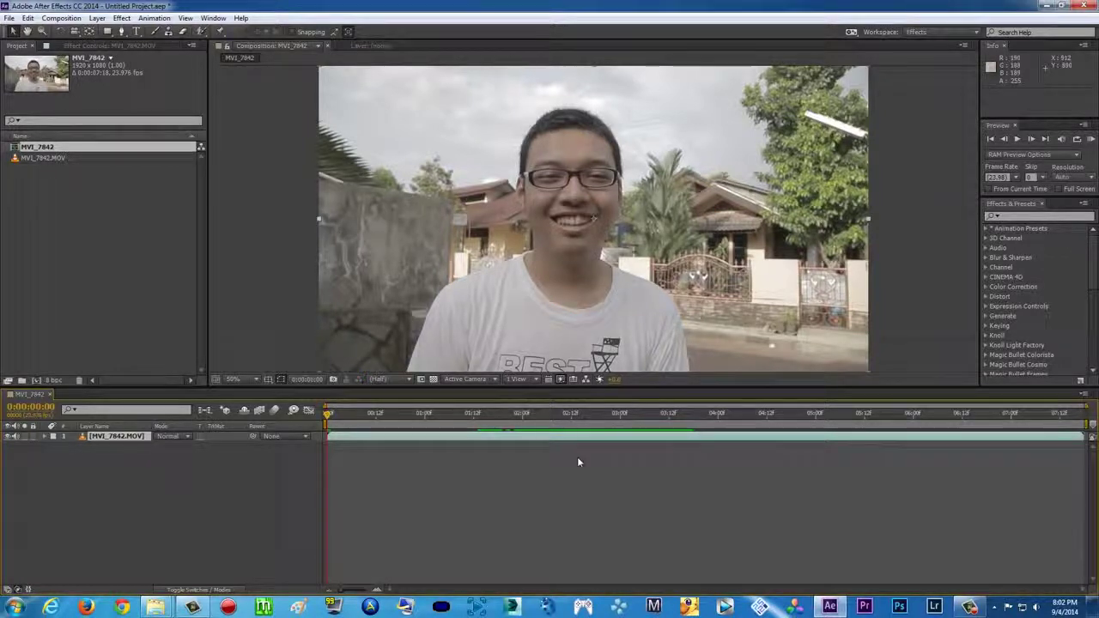
Set the work area to run from about 0:00:02:12 to 0:00:03:12
left_click(494, 416)
left_click_drag(496, 420, 661, 419)
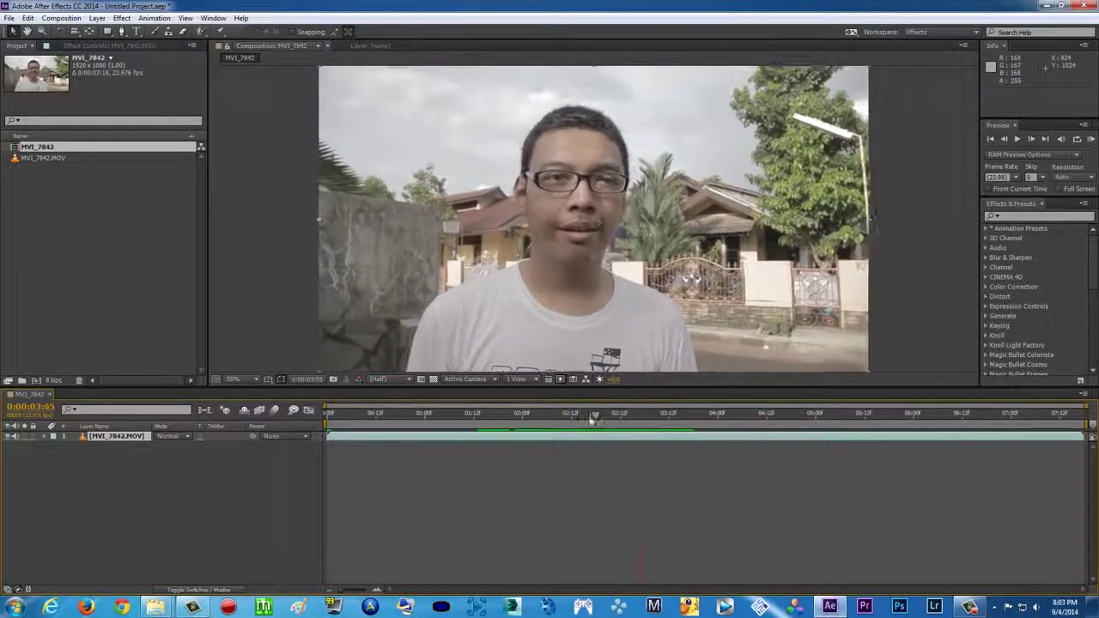
left_click_drag(662, 419, 692, 417)
left_click_drag(799, 415, 580, 414)
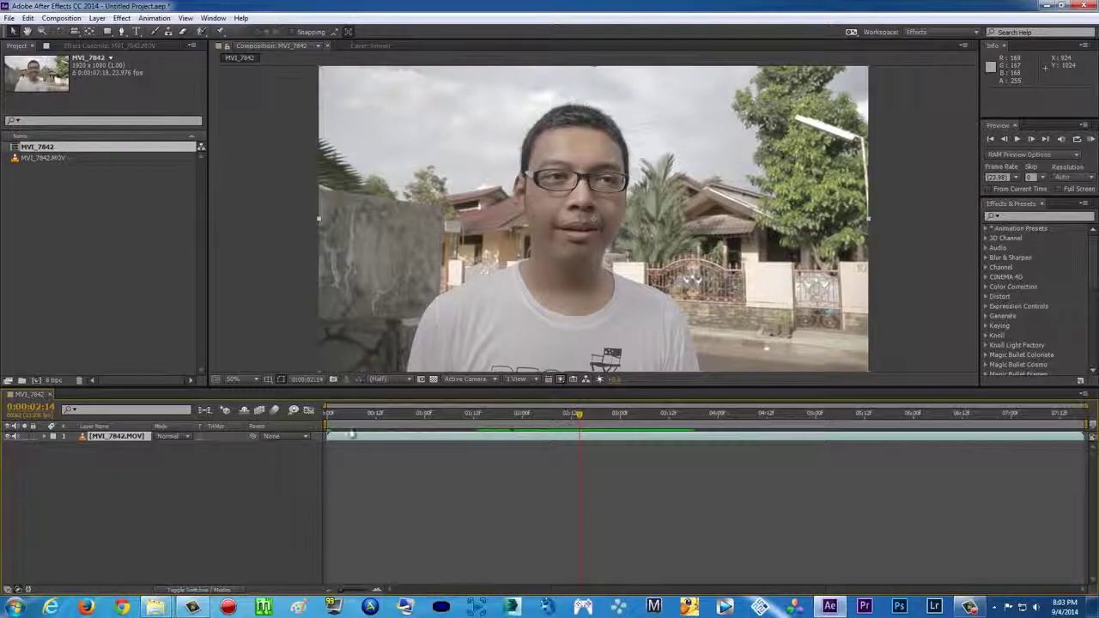
left_click_drag(328, 421, 573, 421)
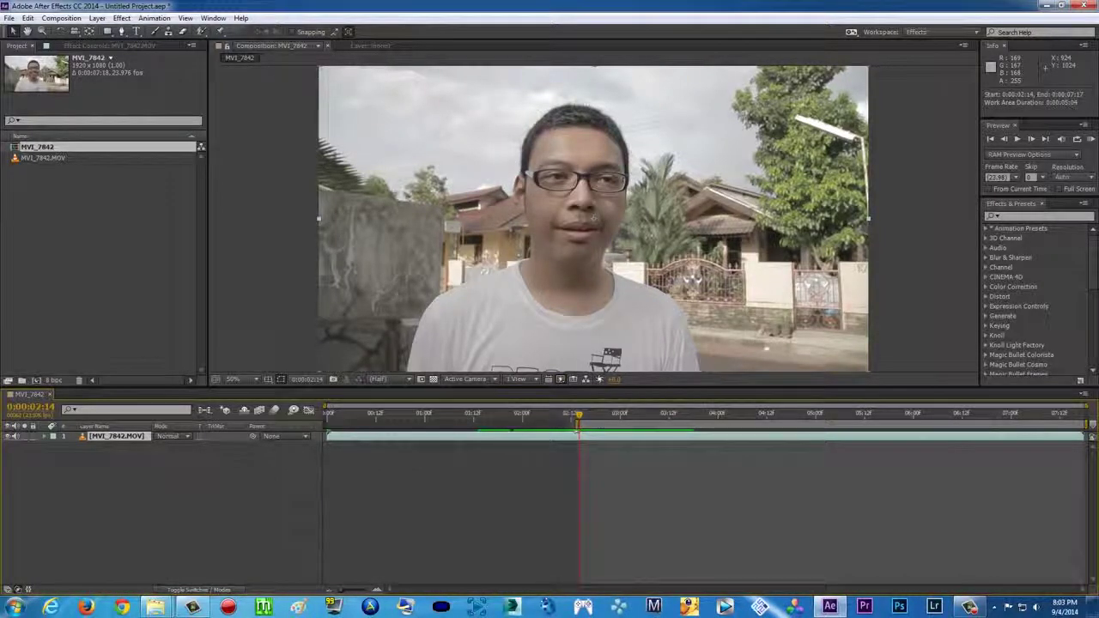
key("space")
left_click(668, 415)
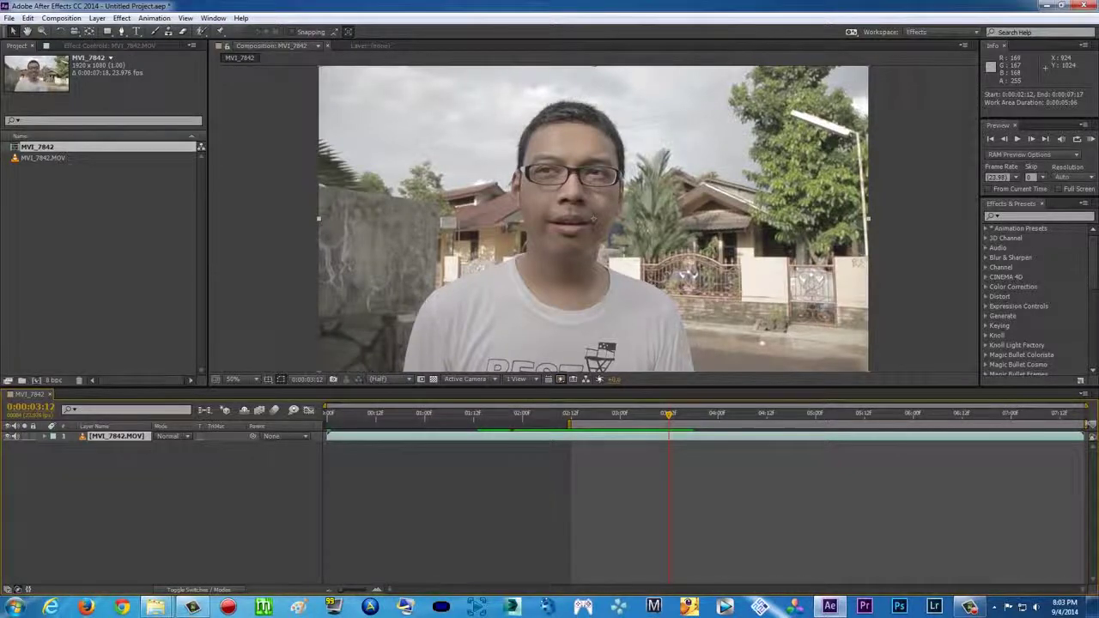
left_click_drag(1084, 422, 670, 423)
Trim the composition to the work area and RAM-preview the one-second result
right_click(650, 422)
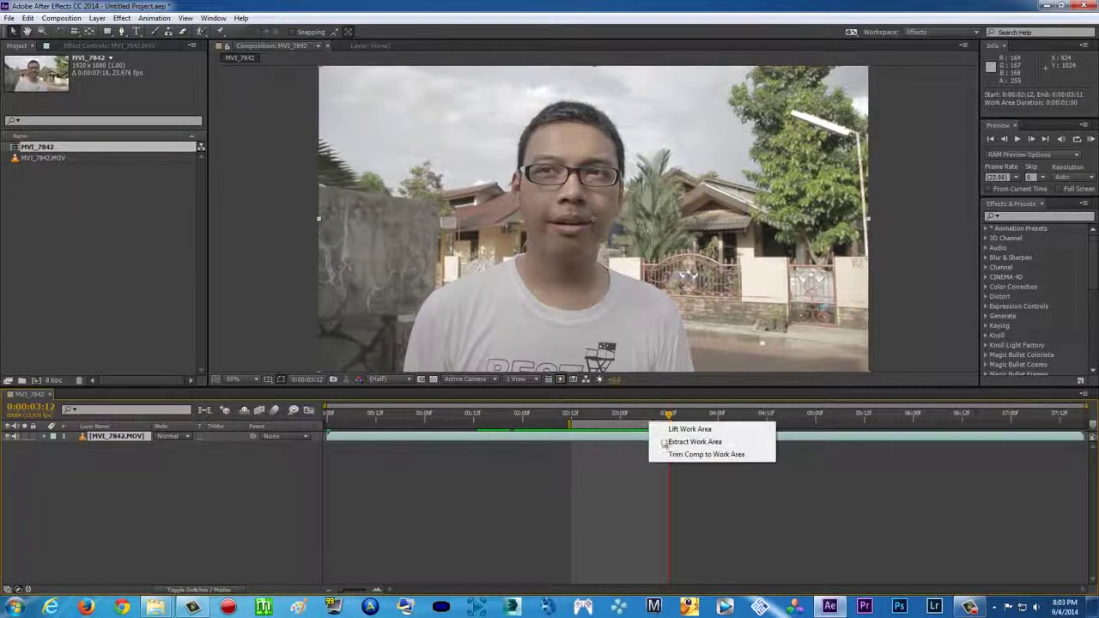
left_click(675, 452)
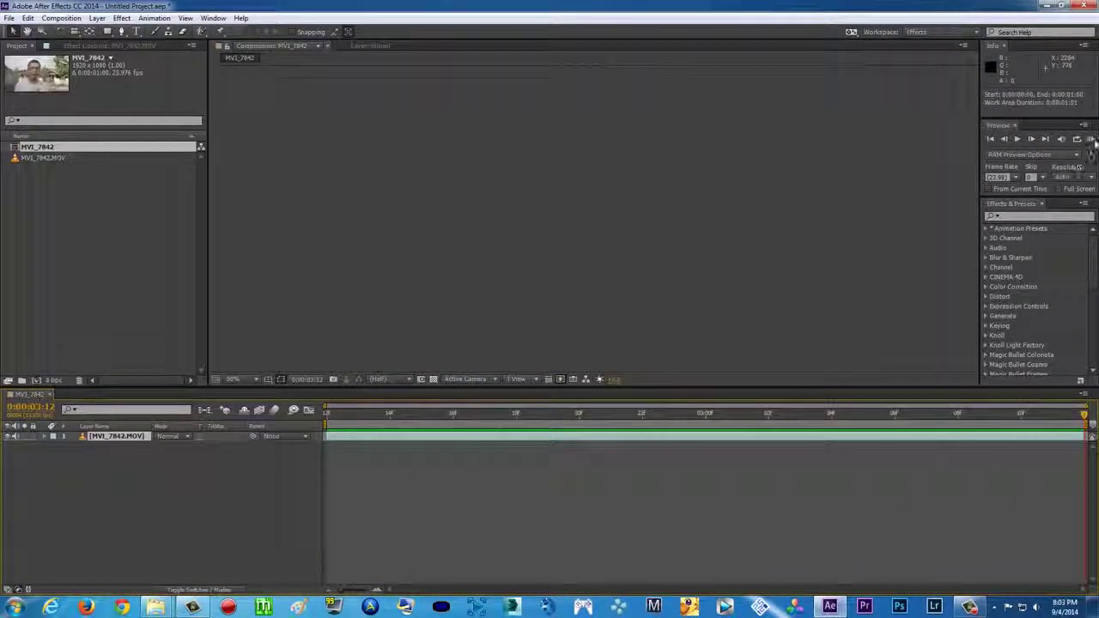
left_click(1092, 139)
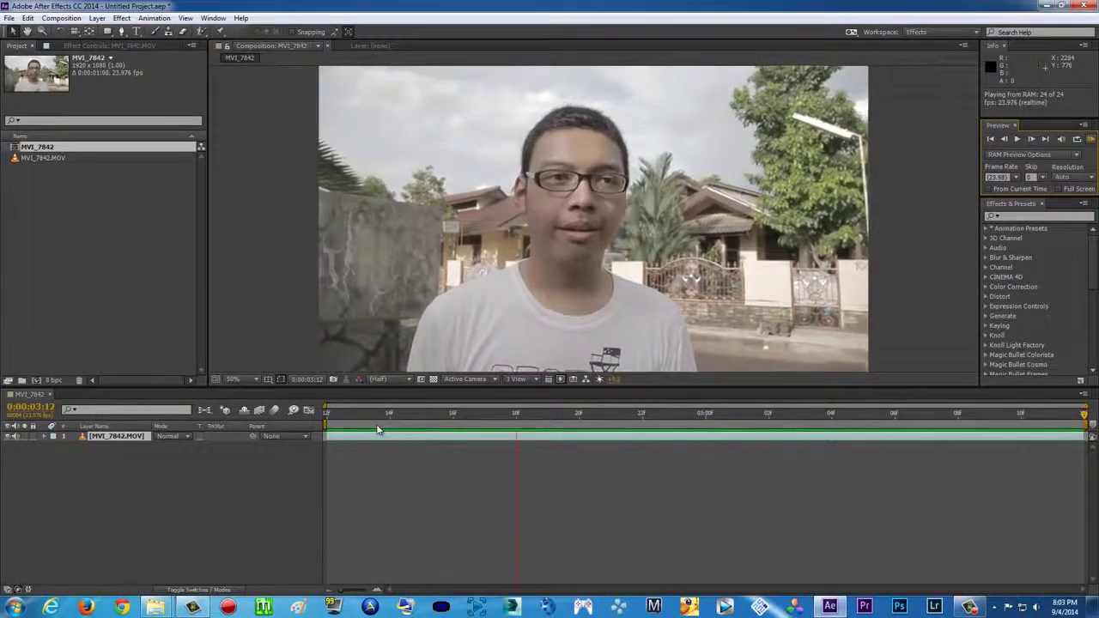
key("space")
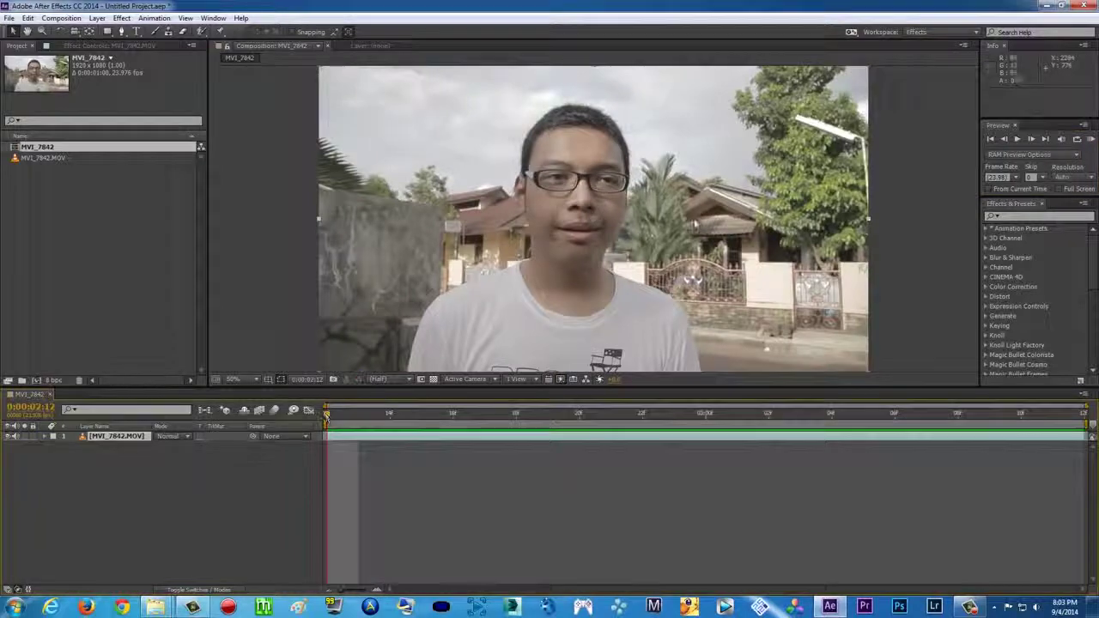
Reopen the MVI_4942 example clip in VLC at 1:2 Half zoom
mouse_move(156, 607)
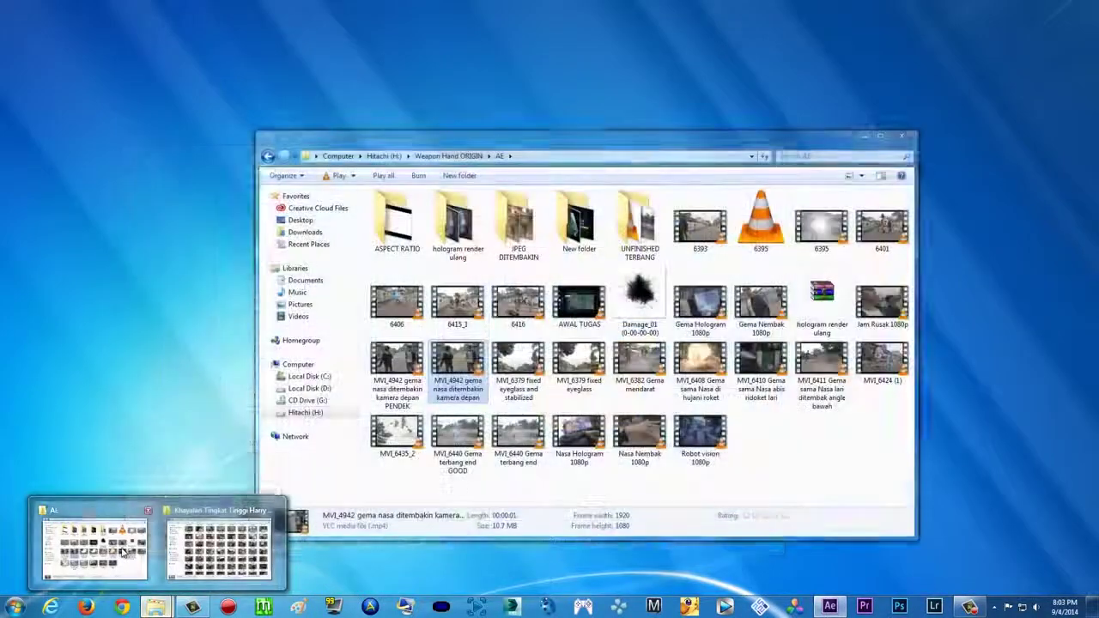
left_click(95, 545)
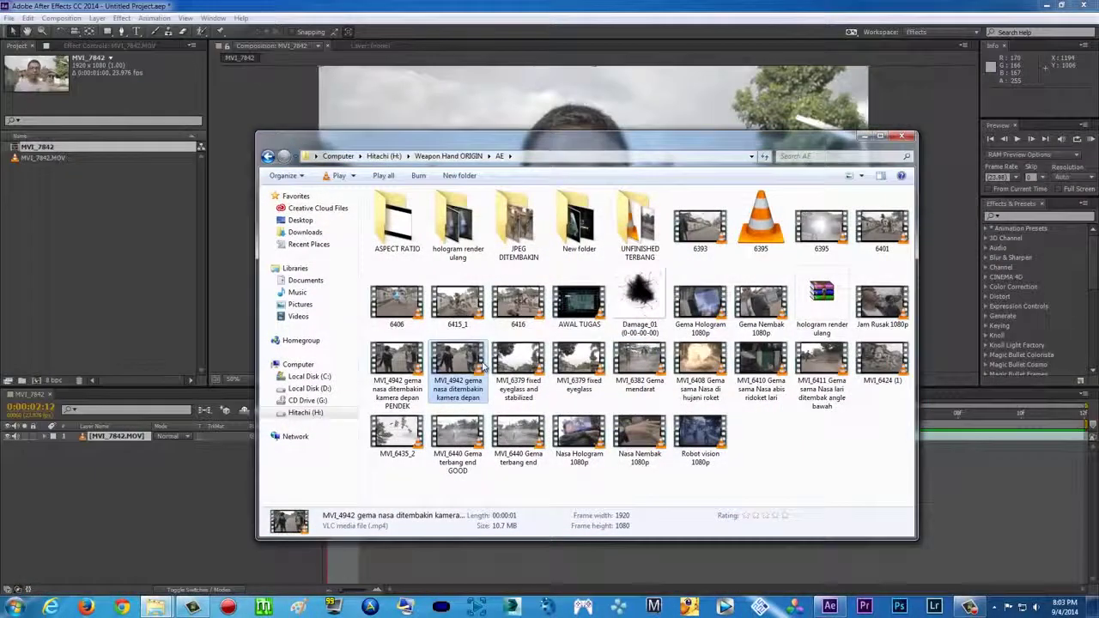
double_click(472, 369)
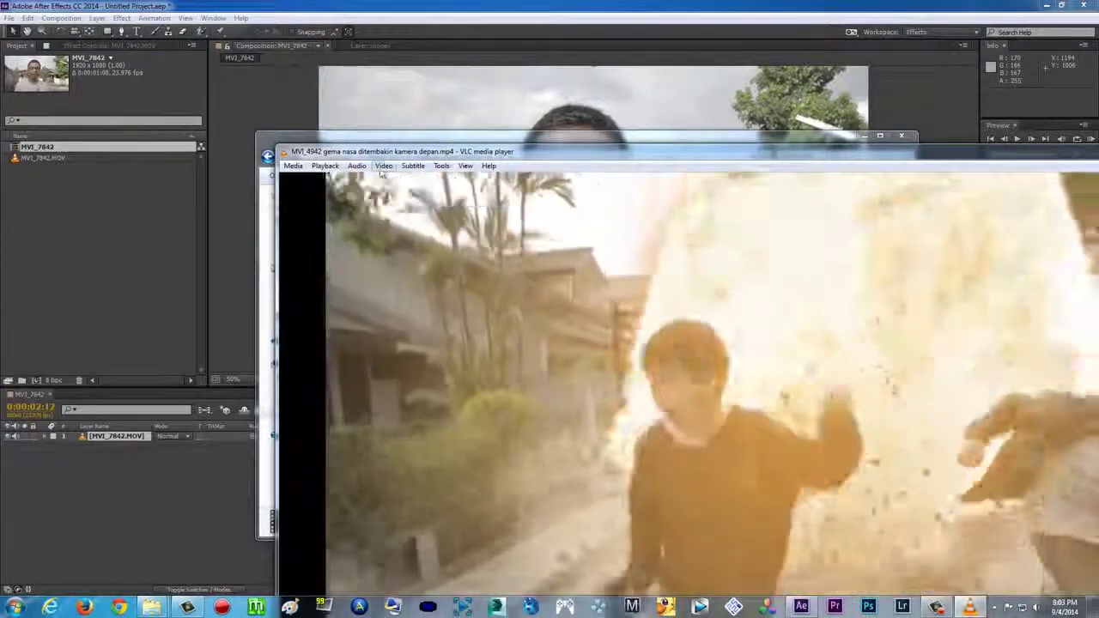
left_click(383, 166)
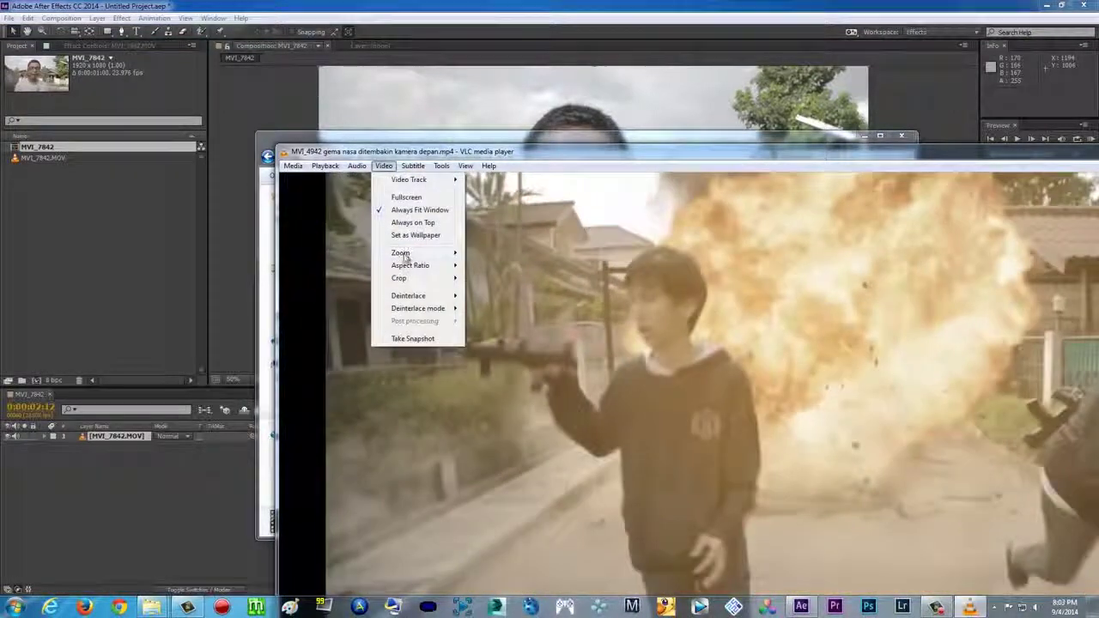
mouse_move(400, 250)
left_click(496, 264)
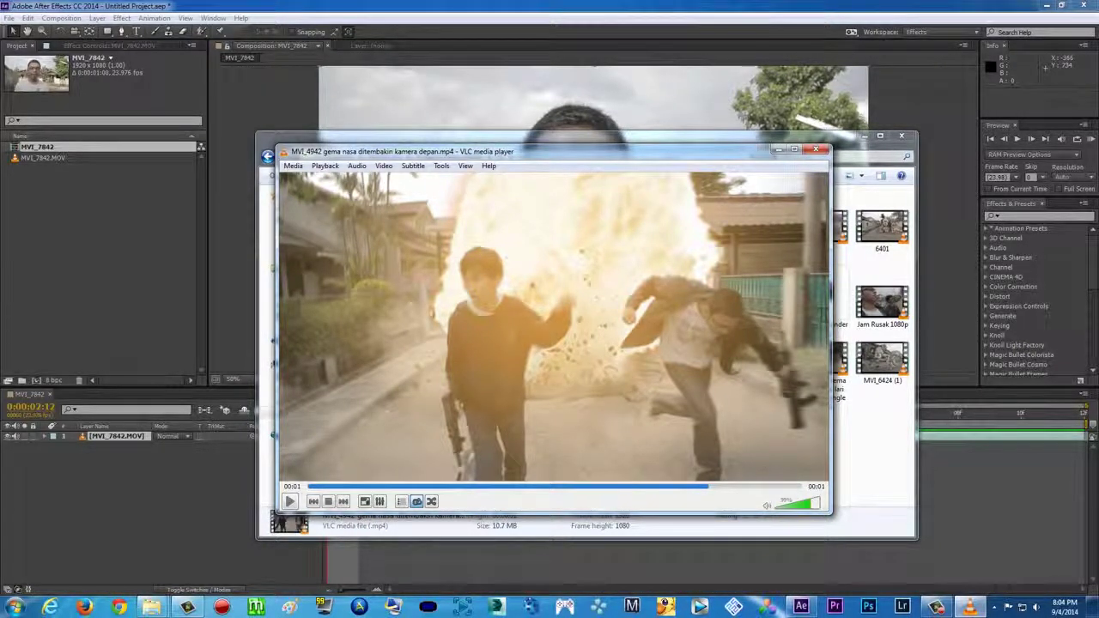
Close VLC and the AE folder, then select the Pen tool with RotoBezier enabled
left_click(816, 150)
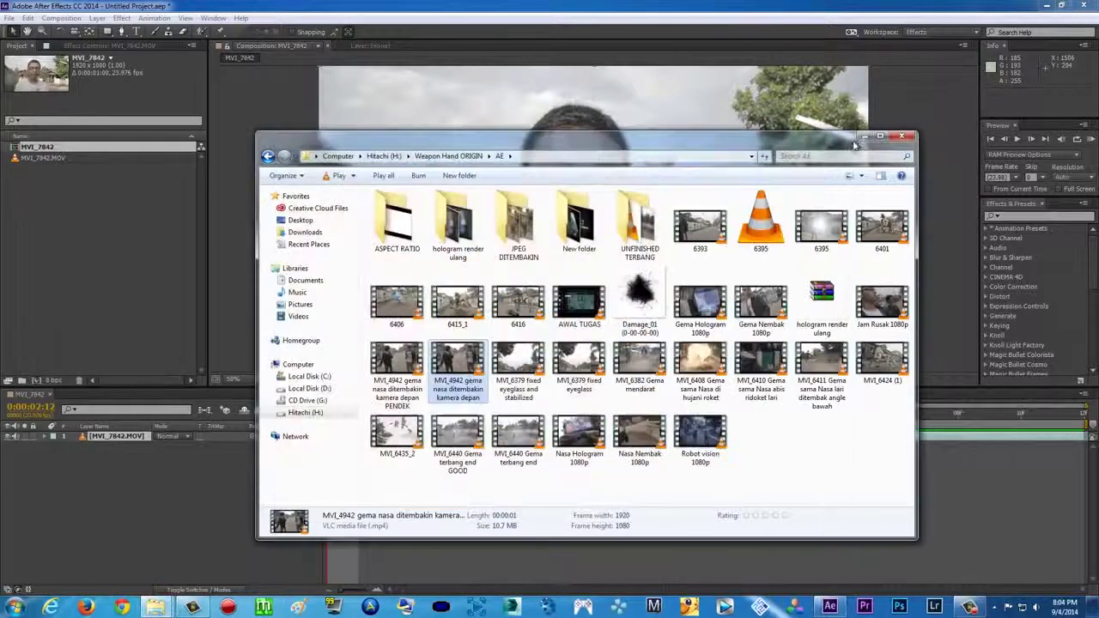
left_click(864, 136)
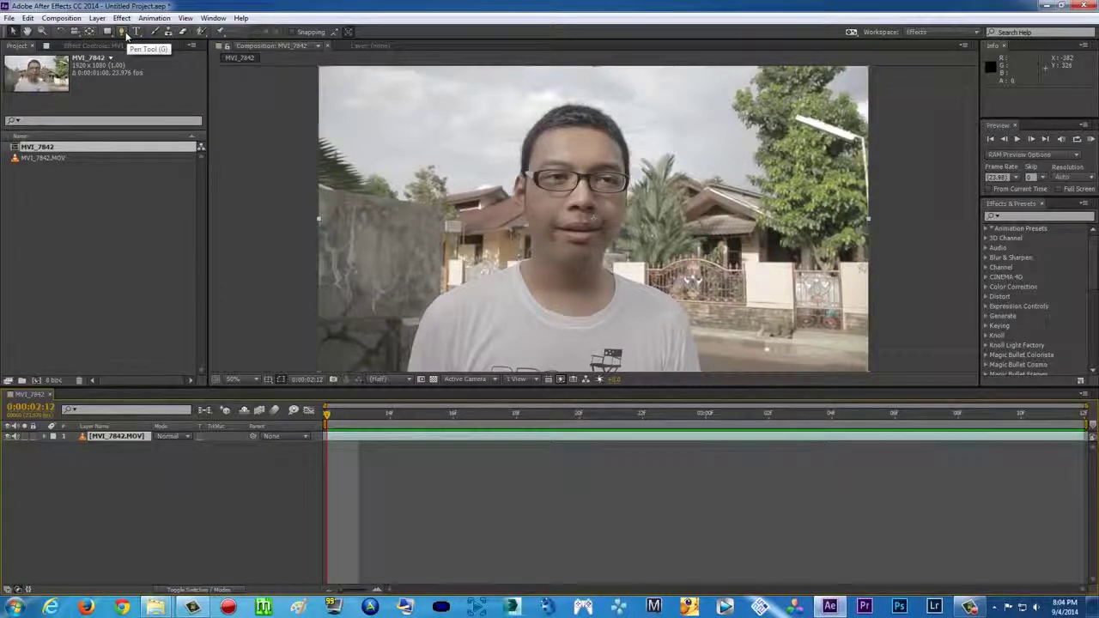
left_click(126, 33)
left_click(122, 32)
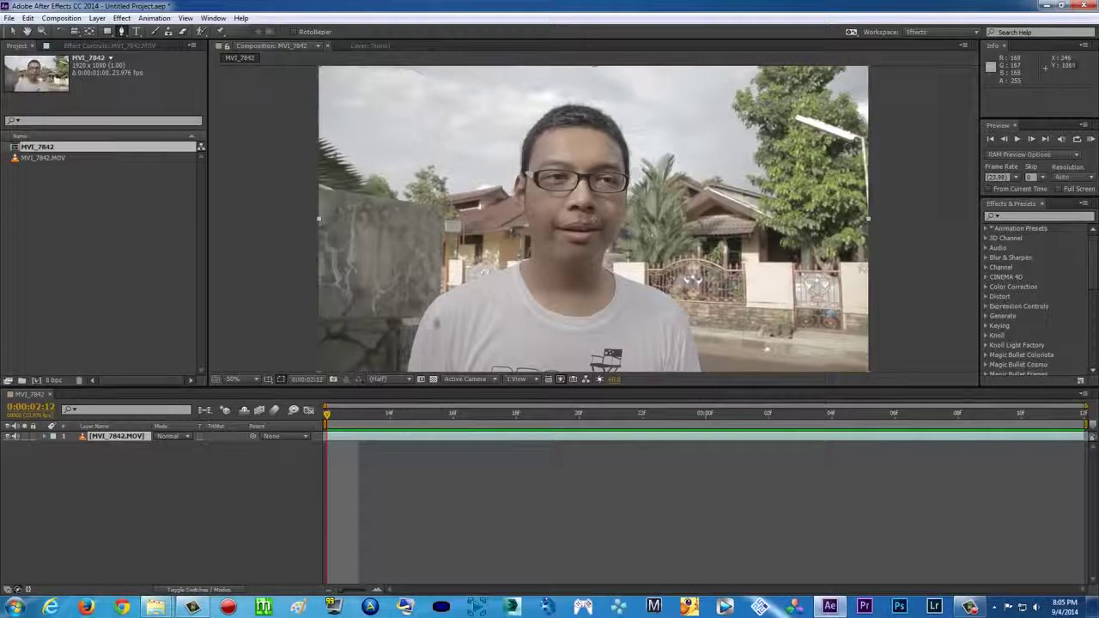
Select the MVI_7842.MOV layer and zoom the viewer to 100%
left_click(45, 446)
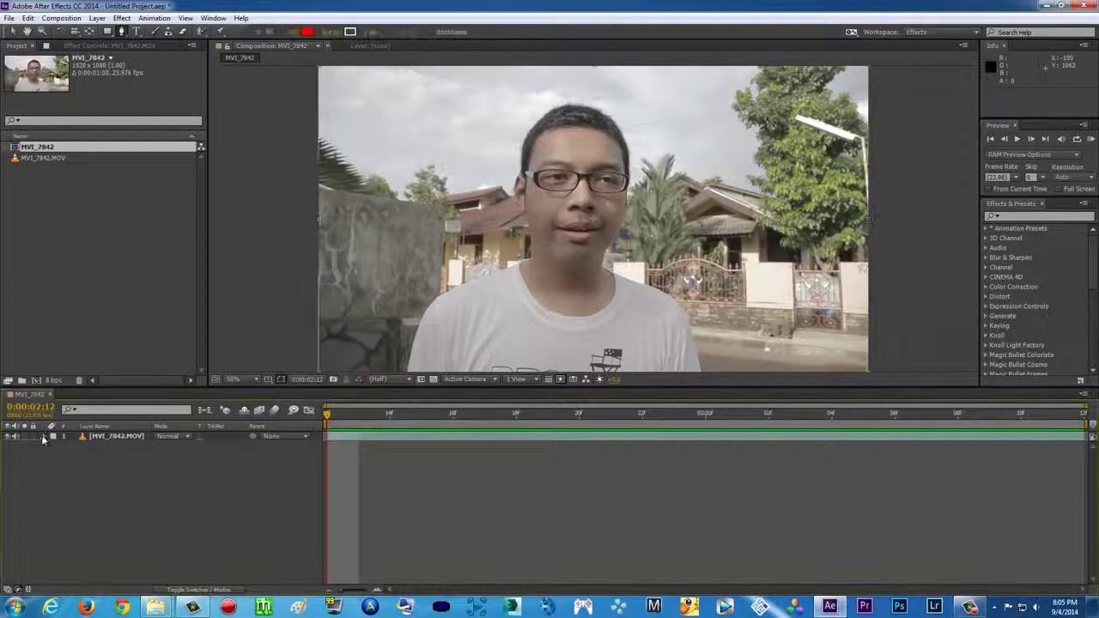
left_click(45, 437)
left_click(56, 446)
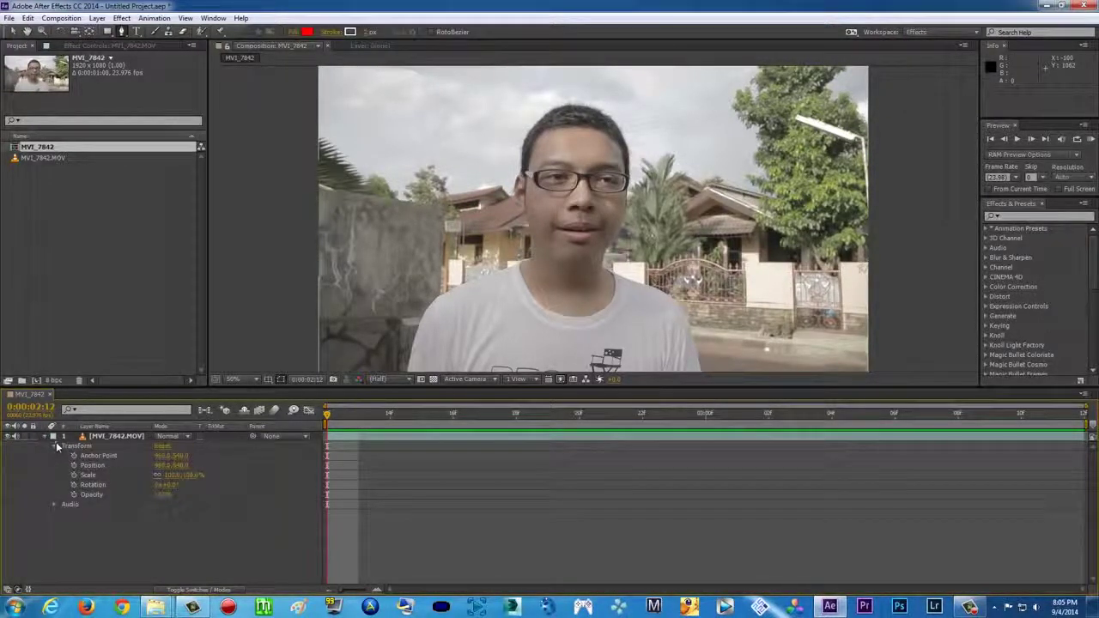
left_click(45, 437)
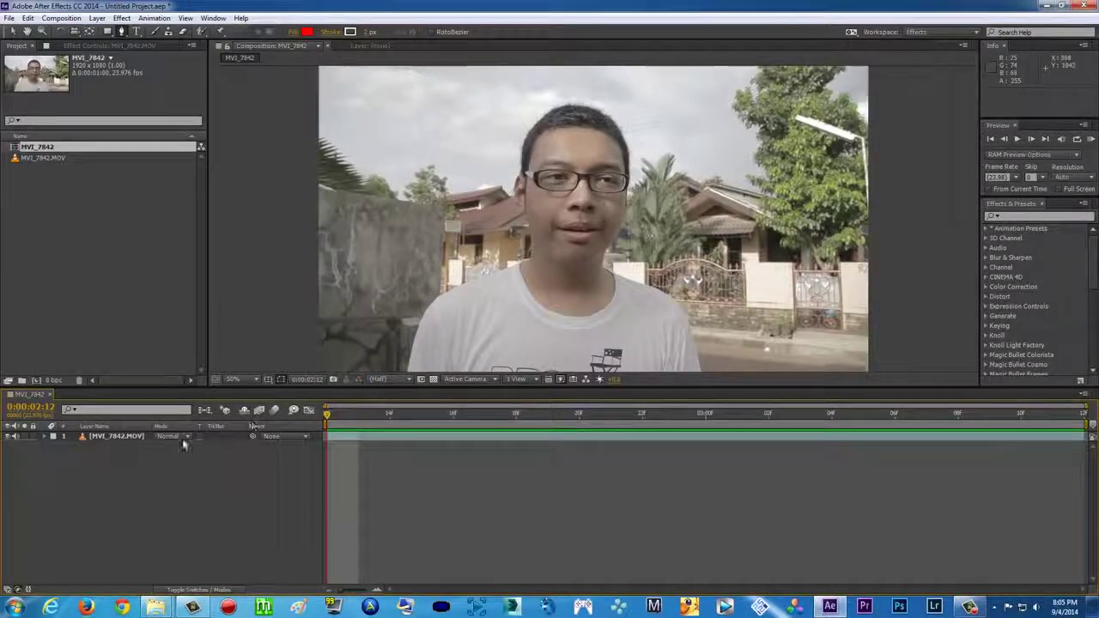
left_click(131, 438)
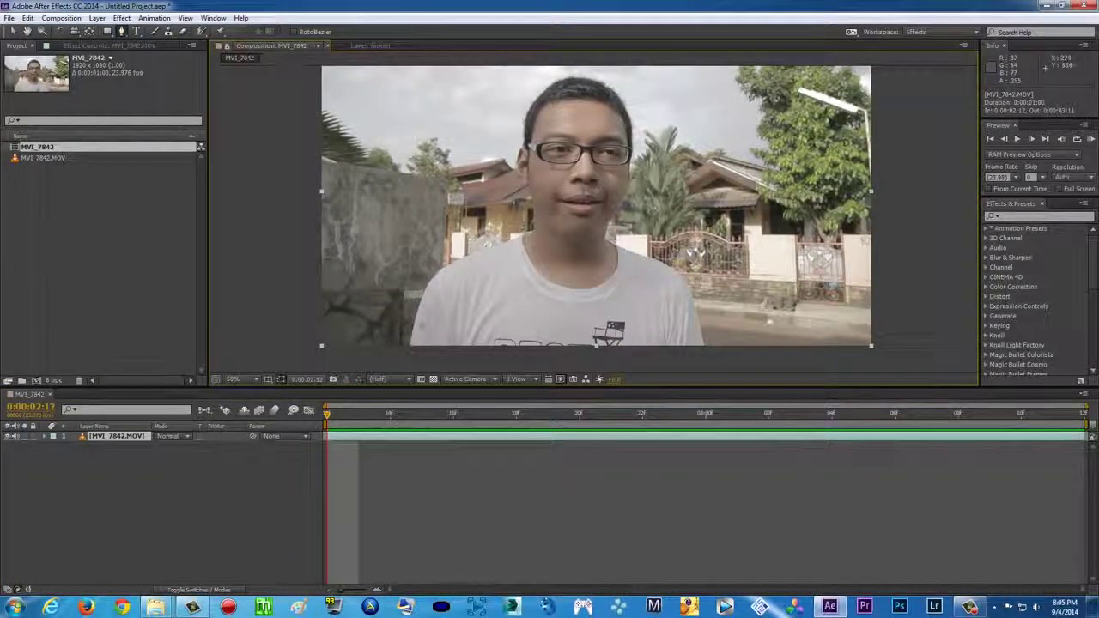
scroll(435, 297, "up", 2)
scroll(442, 323, "down", 5)
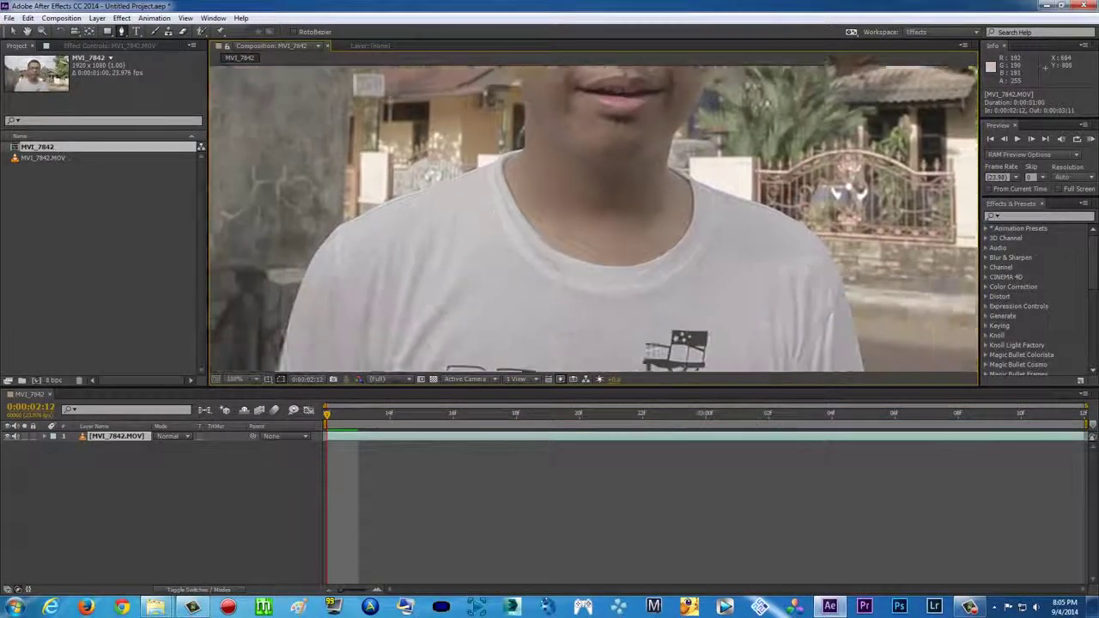
scroll(696, 322, "down", 2)
Place the first pen points from the shirt's bottom-left up the shoulder toward the neck
left_click(324, 323)
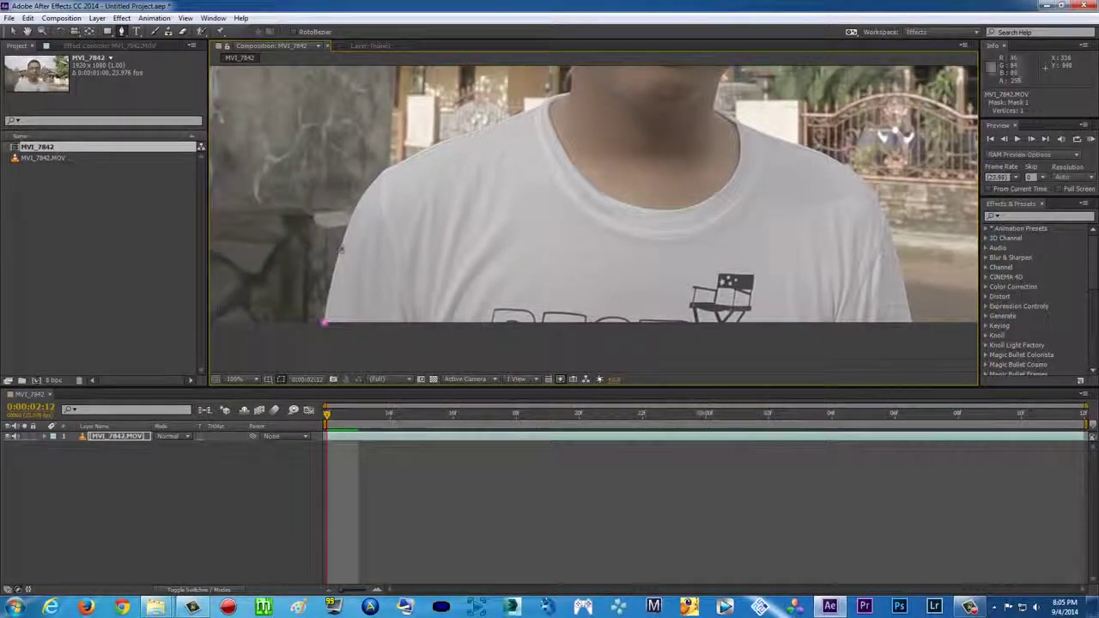
left_click(343, 238)
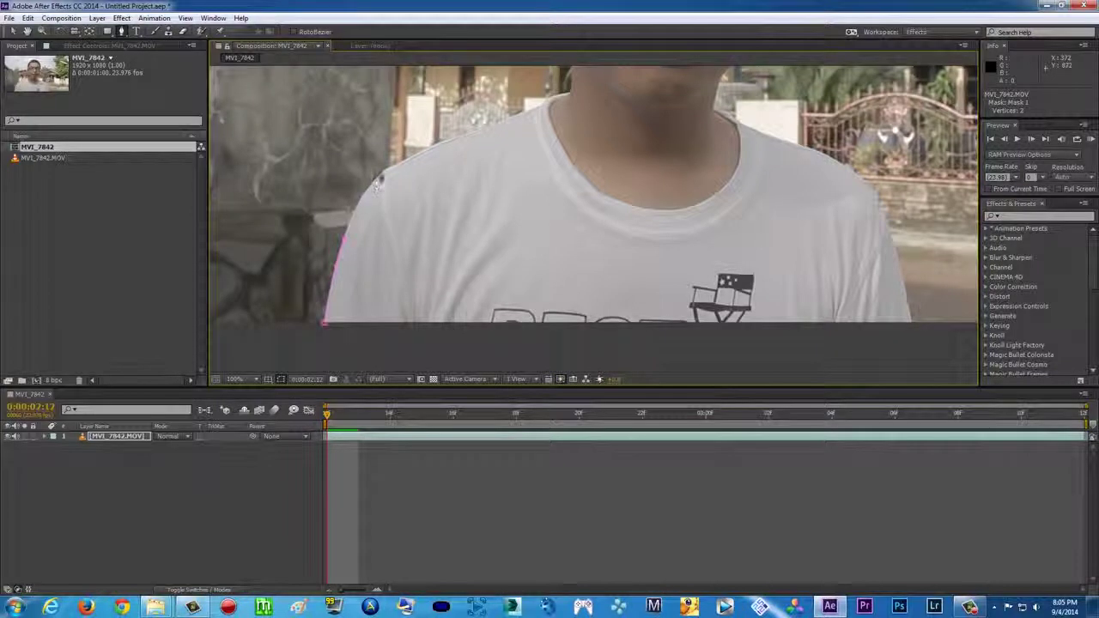
scroll(433, 160, "up", 2)
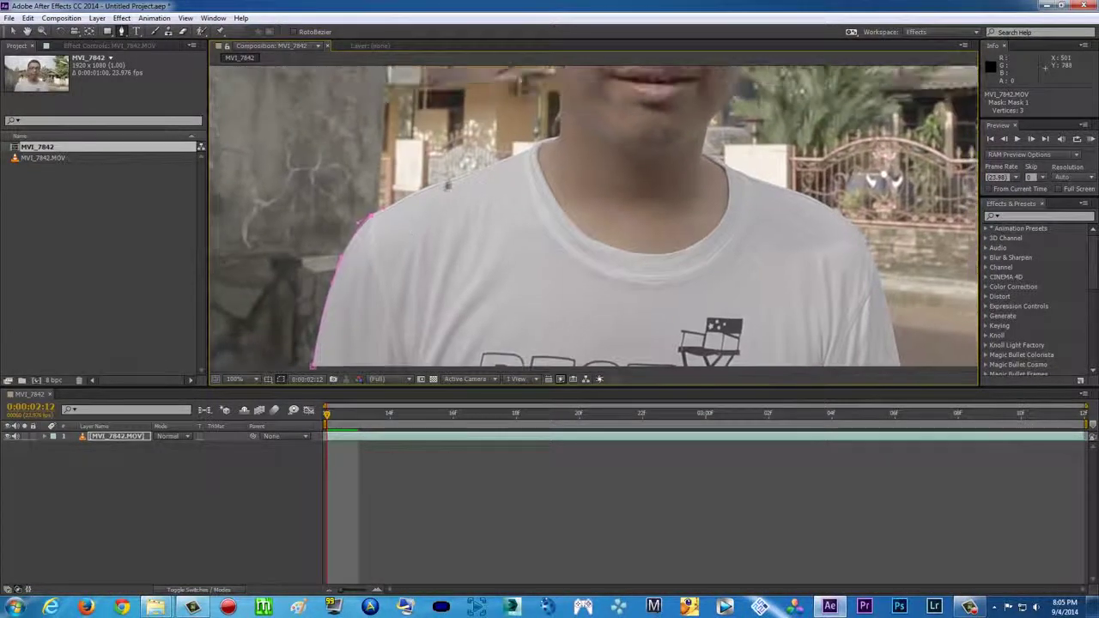
left_click(447, 179)
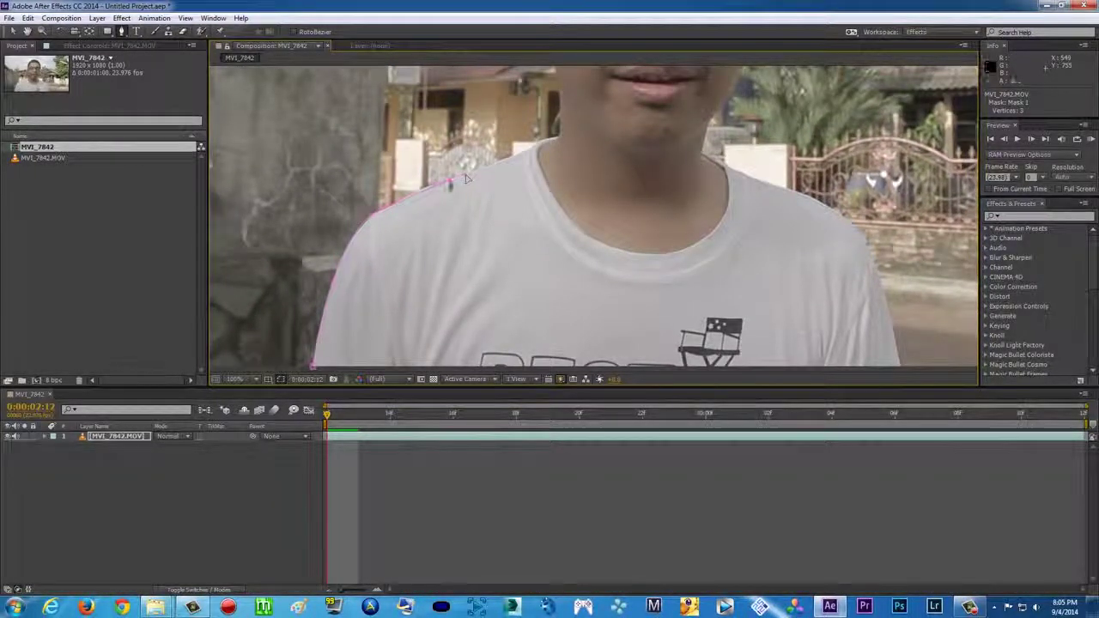
Reveal Mask 1 in the timeline and open its colour swatch
left_click(46, 437)
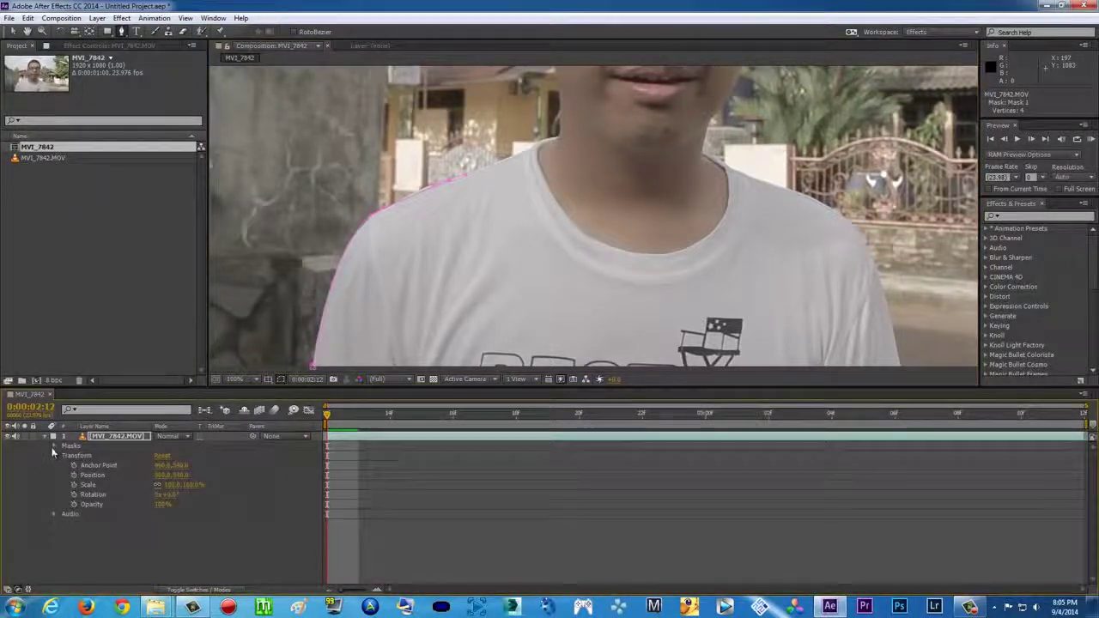
left_click(54, 446)
left_click(73, 455)
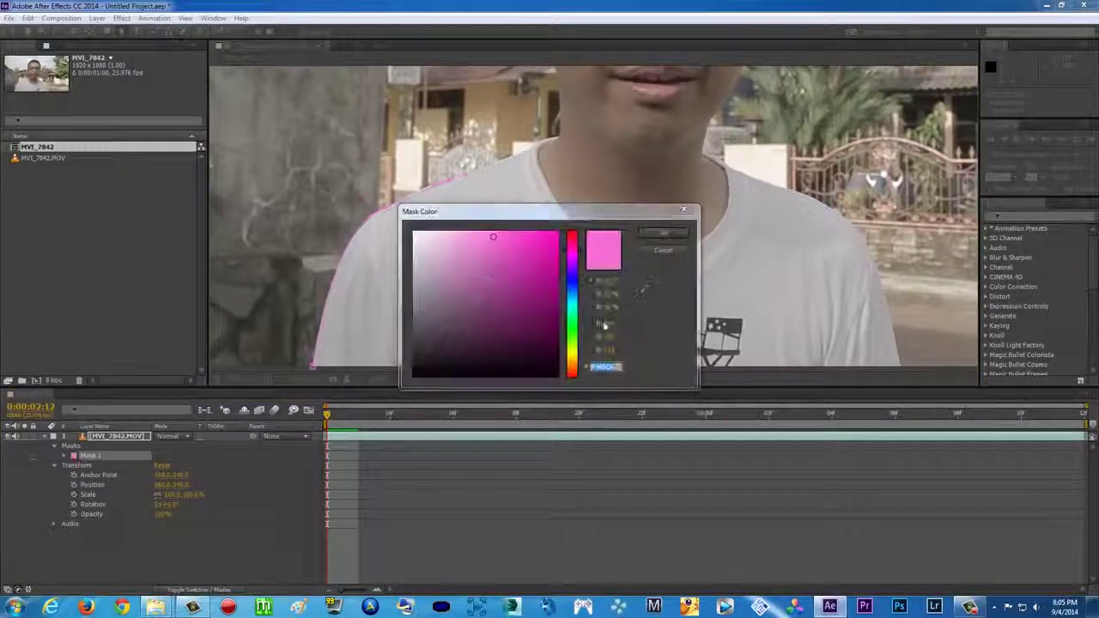
Try orange, then hex FFE400 yellow, as Mask 1's colour
left_click_drag(577, 322, 579, 370)
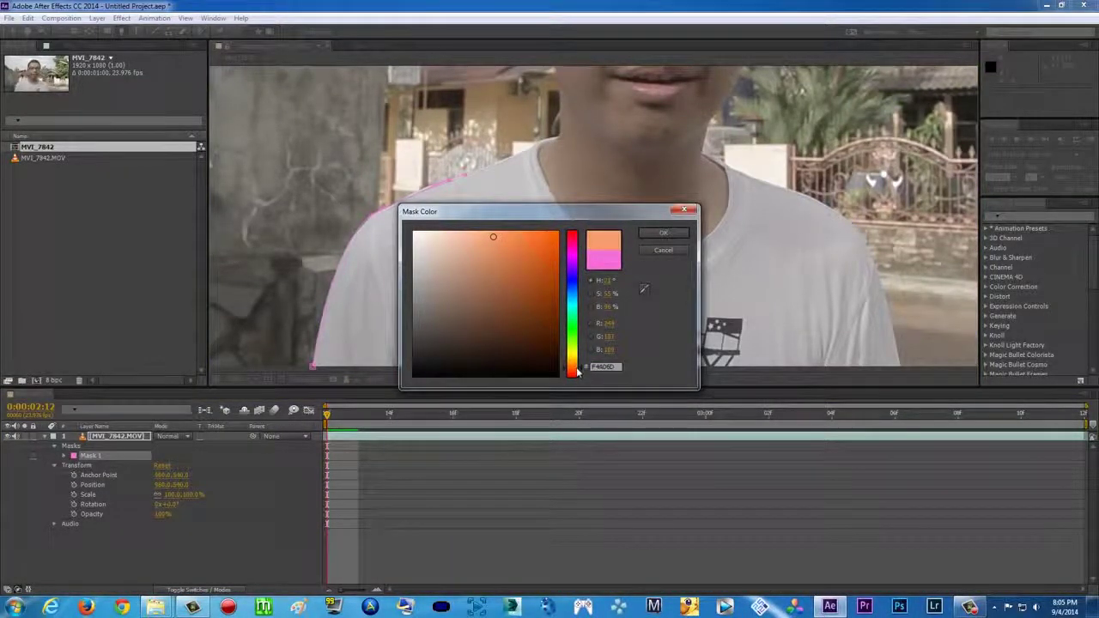
left_click(661, 234)
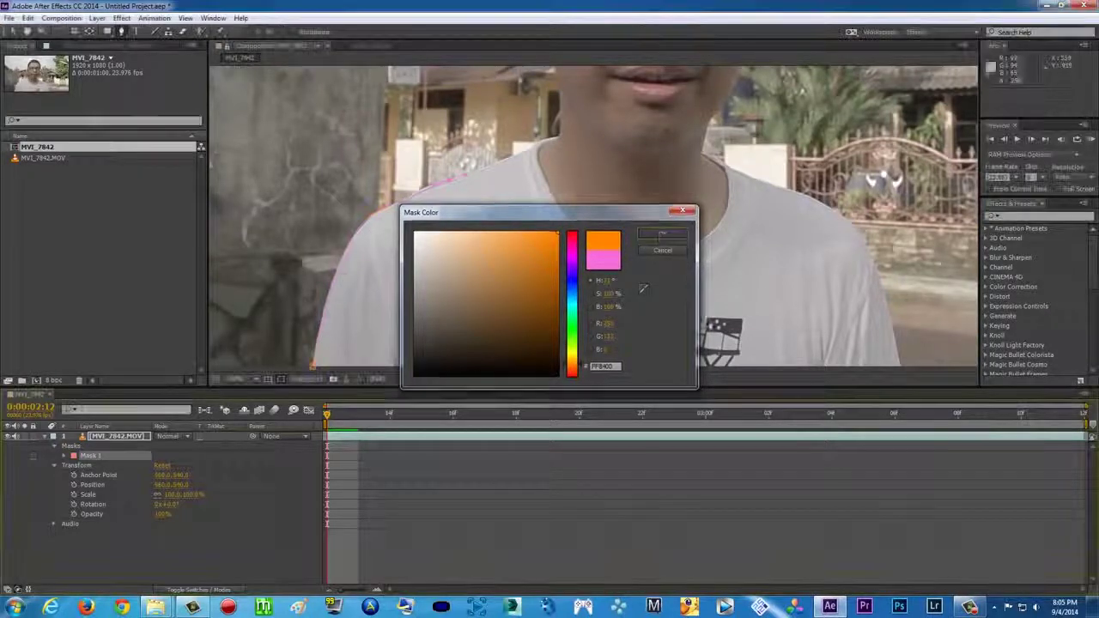
left_click(74, 456)
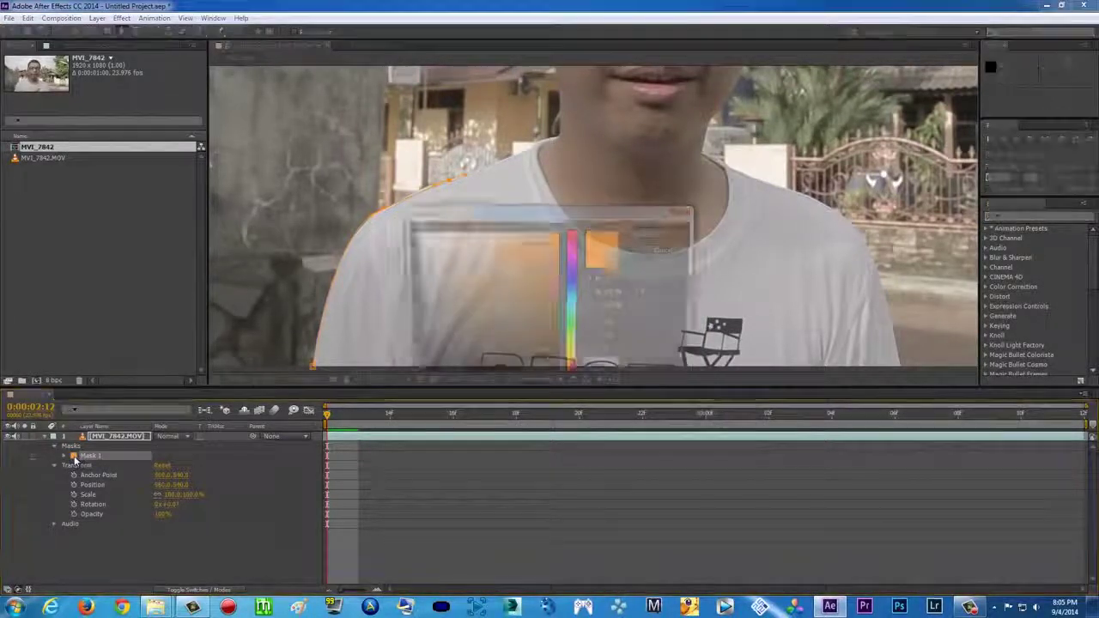
type("FFE400")
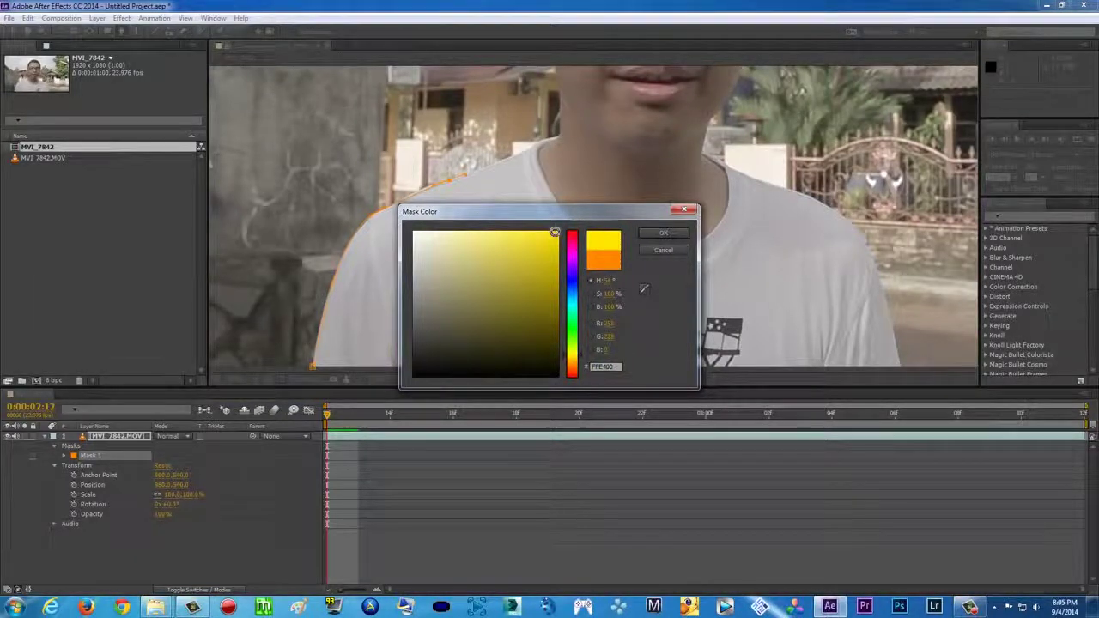
left_click(663, 232)
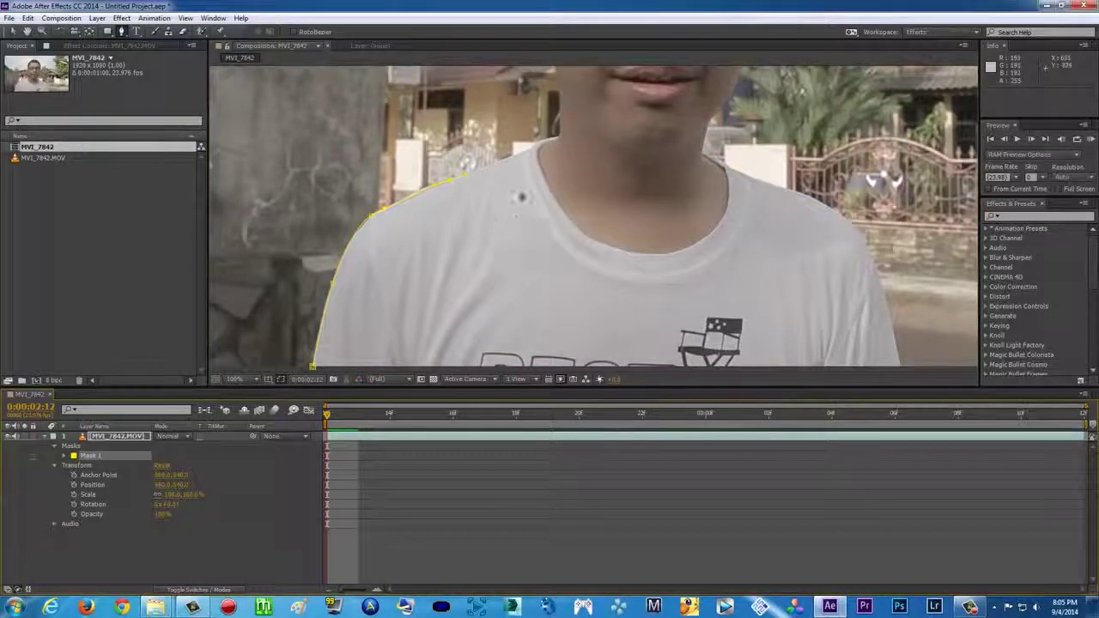
Add a pen point further up the shoulder and change Mask 1's colour to red
left_click(501, 210)
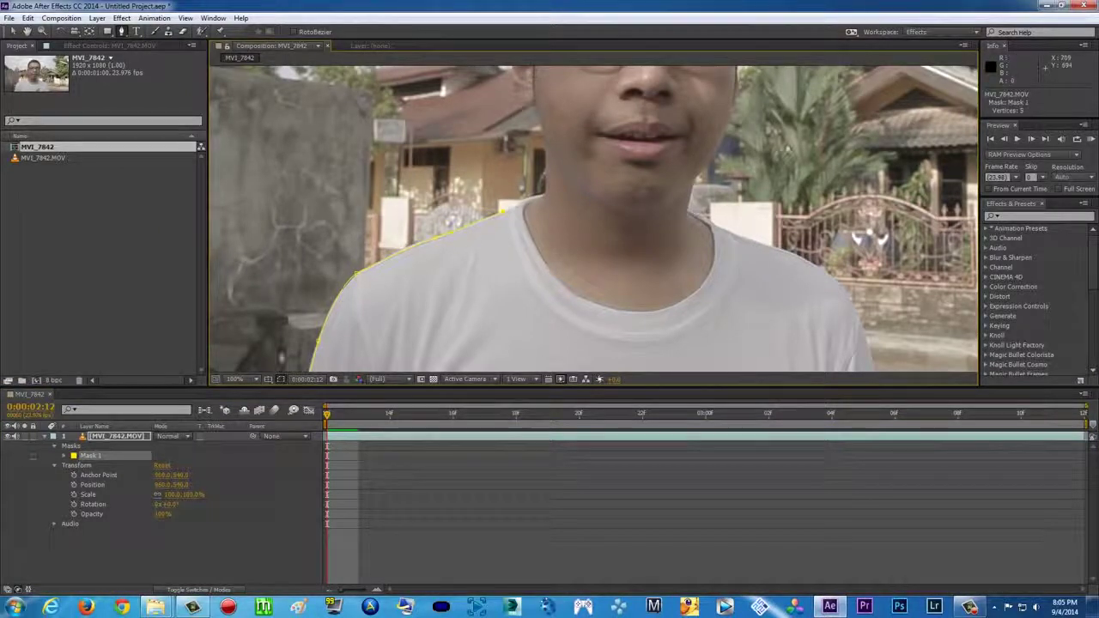
left_click(74, 456)
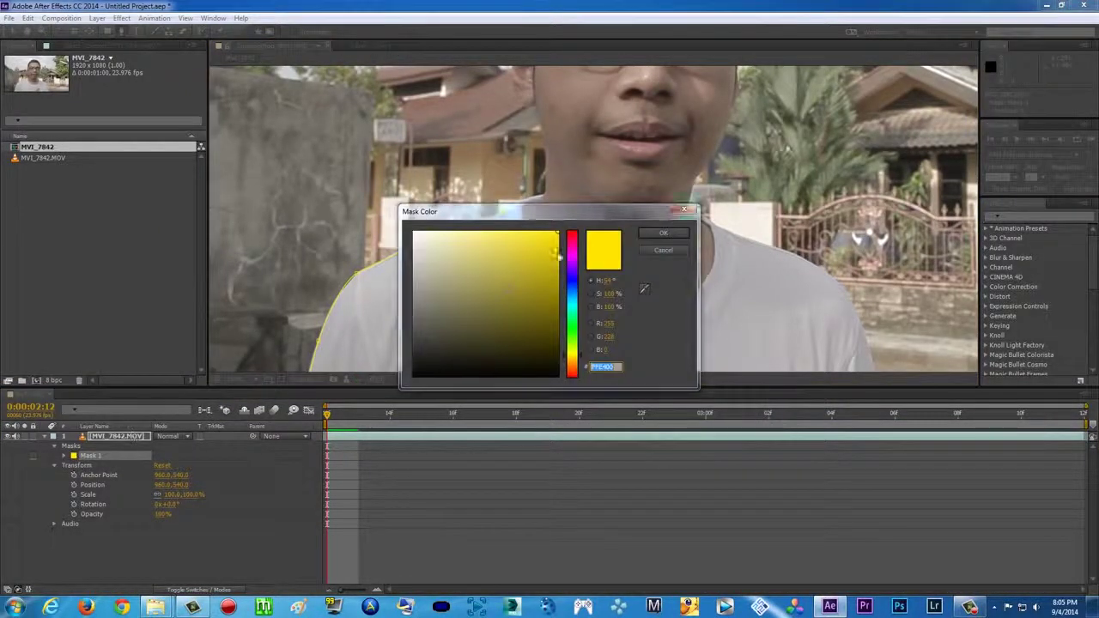
left_click(573, 233)
left_click(642, 234)
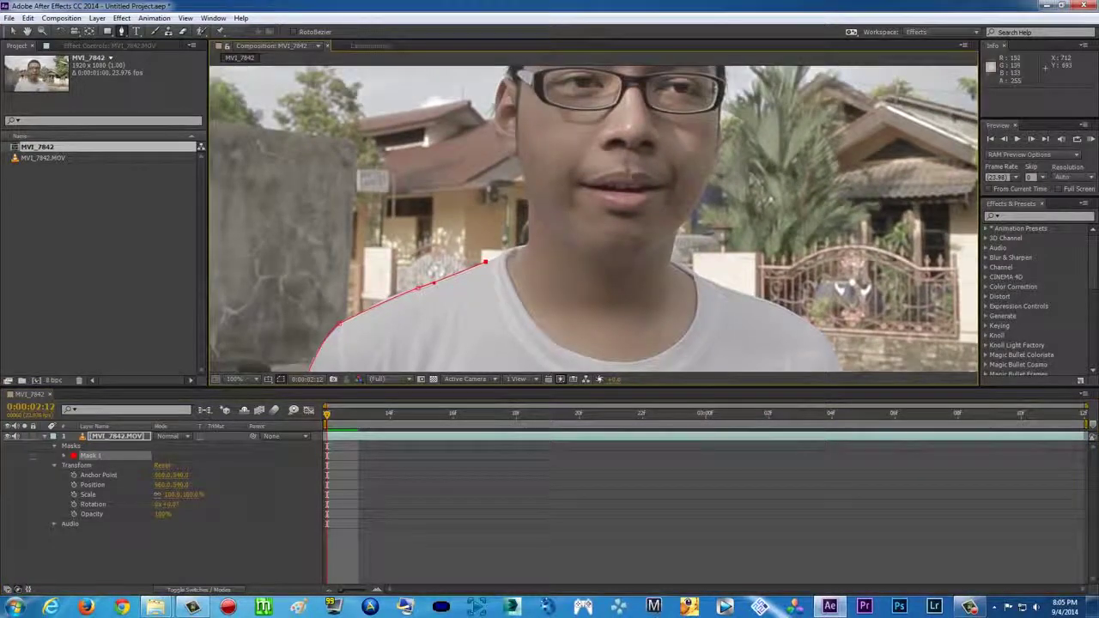
Trace mask points from the shoulder up the neck and around the ear
left_click(516, 248)
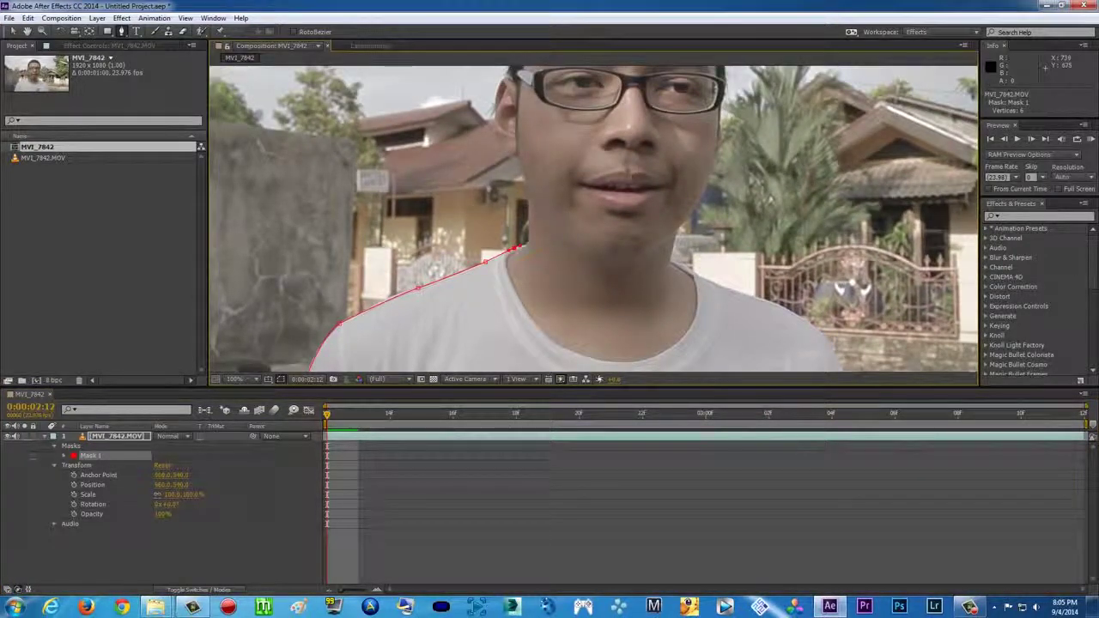
scroll(464, 154, "up", 1)
left_click(593, 231)
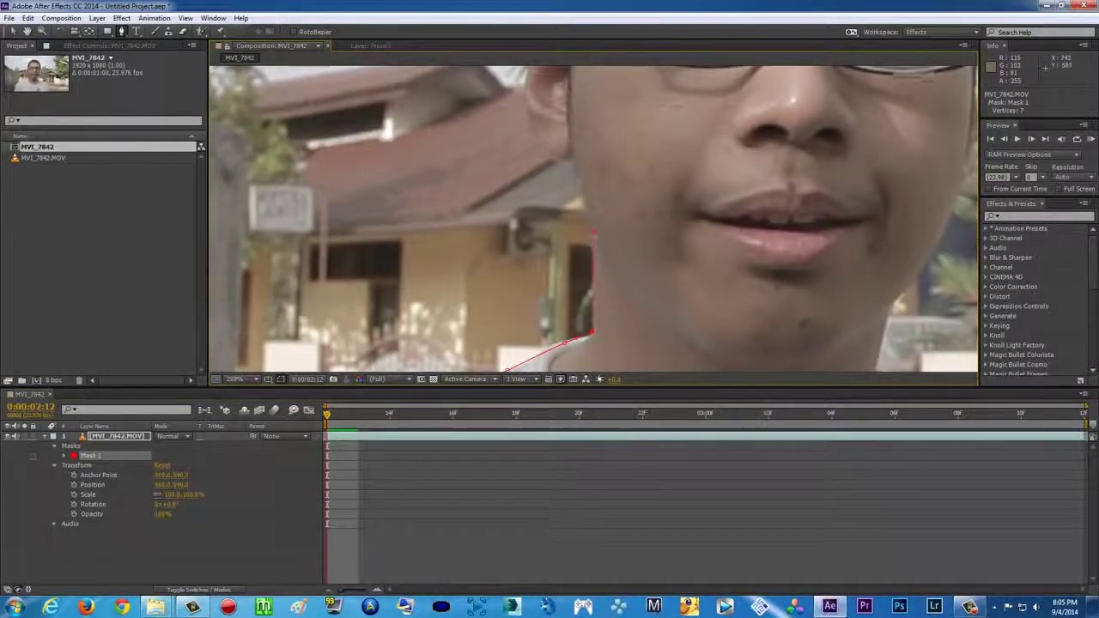
left_click(573, 167)
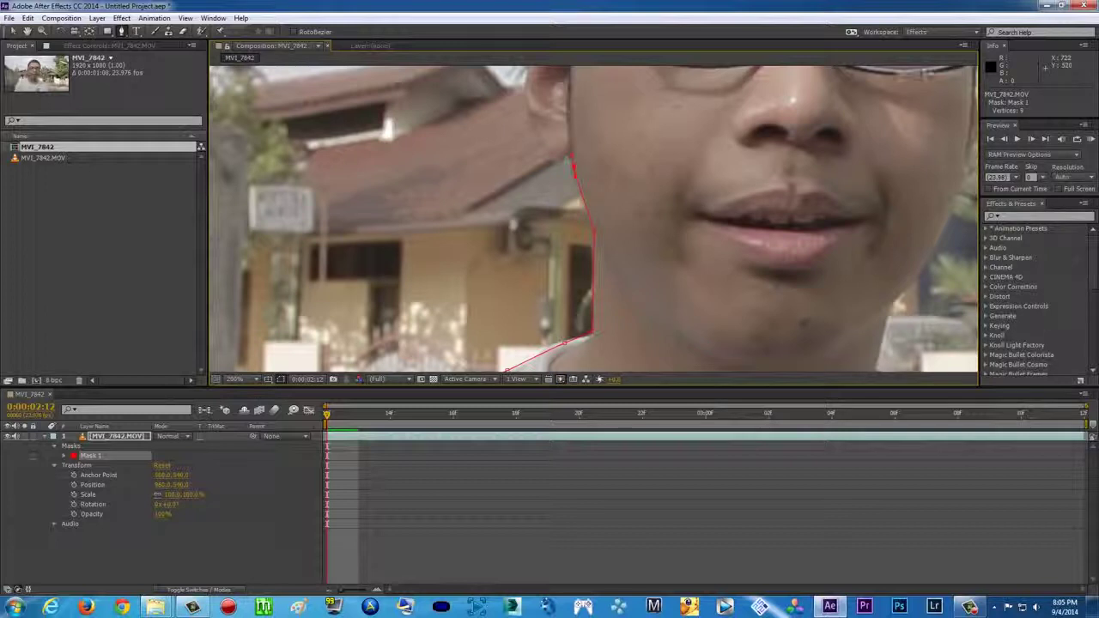
left_click(561, 163)
left_click(549, 153)
left_click_drag(559, 215, 562, 300)
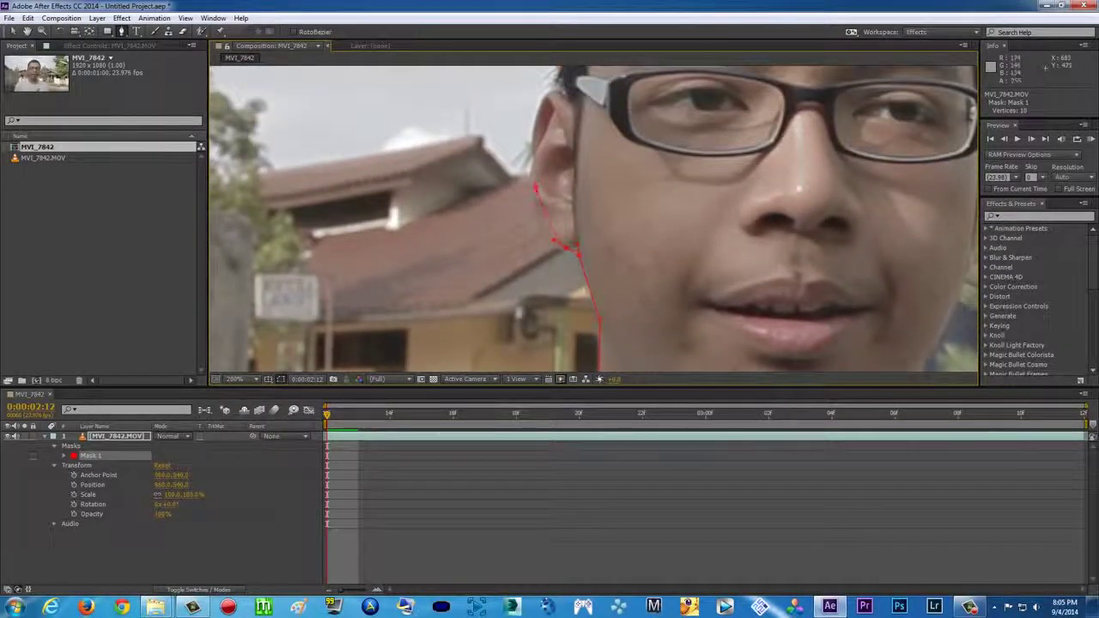
left_click(534, 204)
left_click(529, 168)
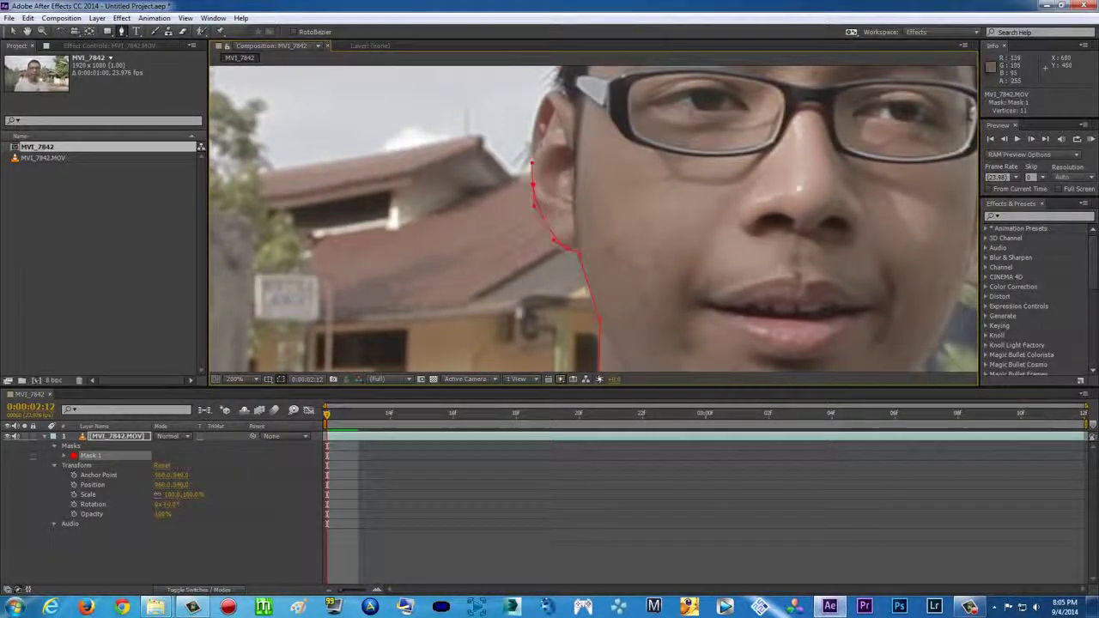
left_click(552, 88)
scroll(584, 111, "up", 3)
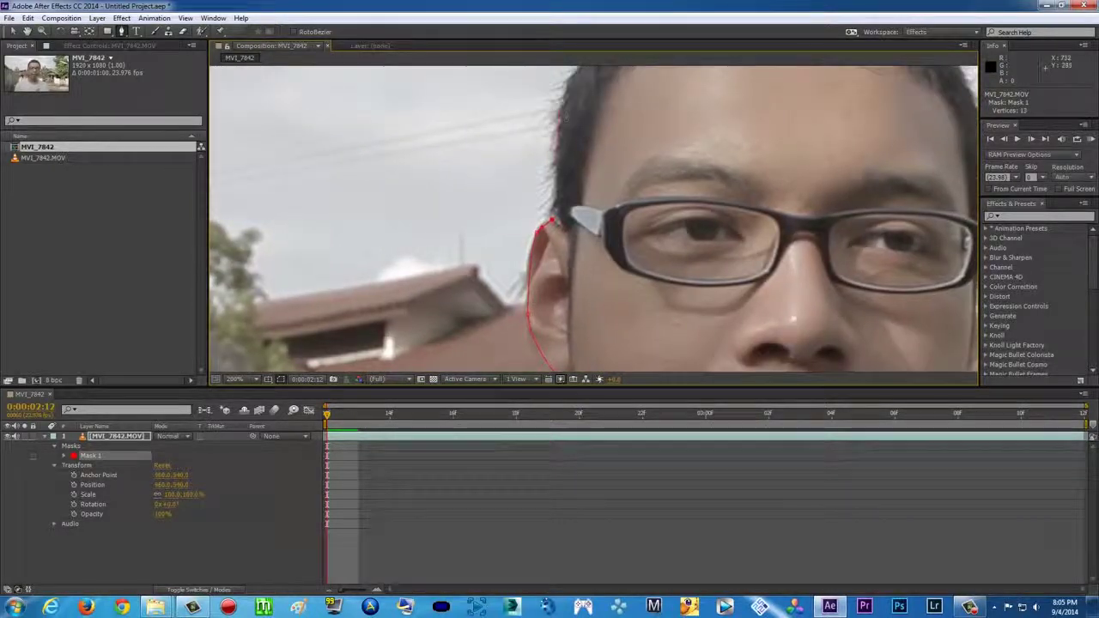
Continue the mask along the hairline and across the top of the hair
left_click_drag(557, 96, 572, 68)
scroll(576, 77, "up", 4)
left_click(609, 142)
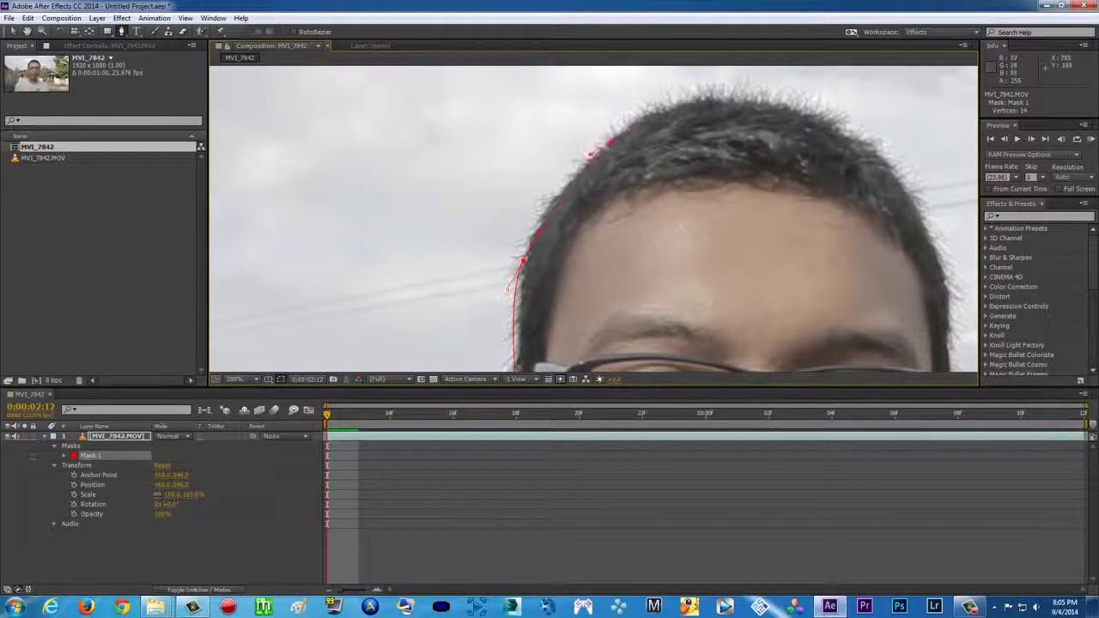
left_click_drag(704, 99, 736, 100)
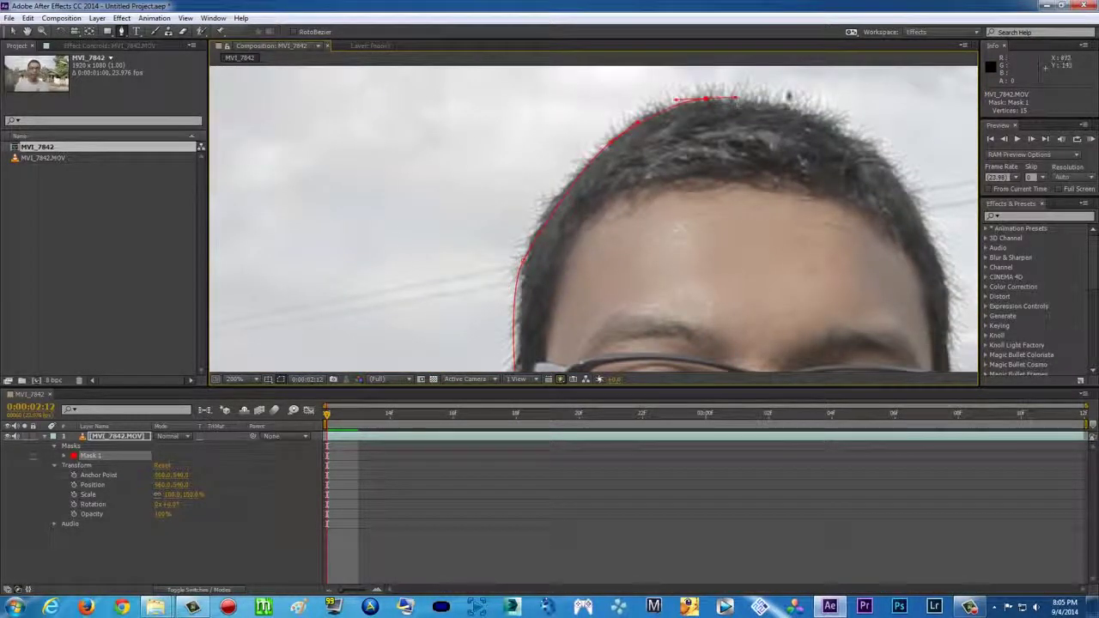
left_click(857, 133)
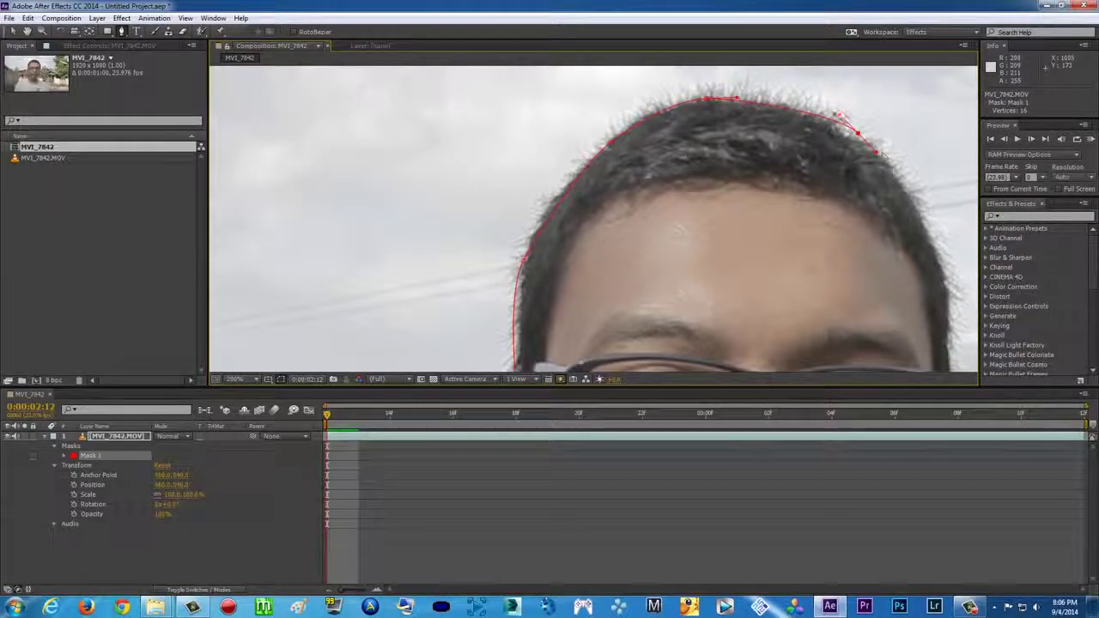
left_click_drag(914, 227, 776, 162)
left_click(787, 163)
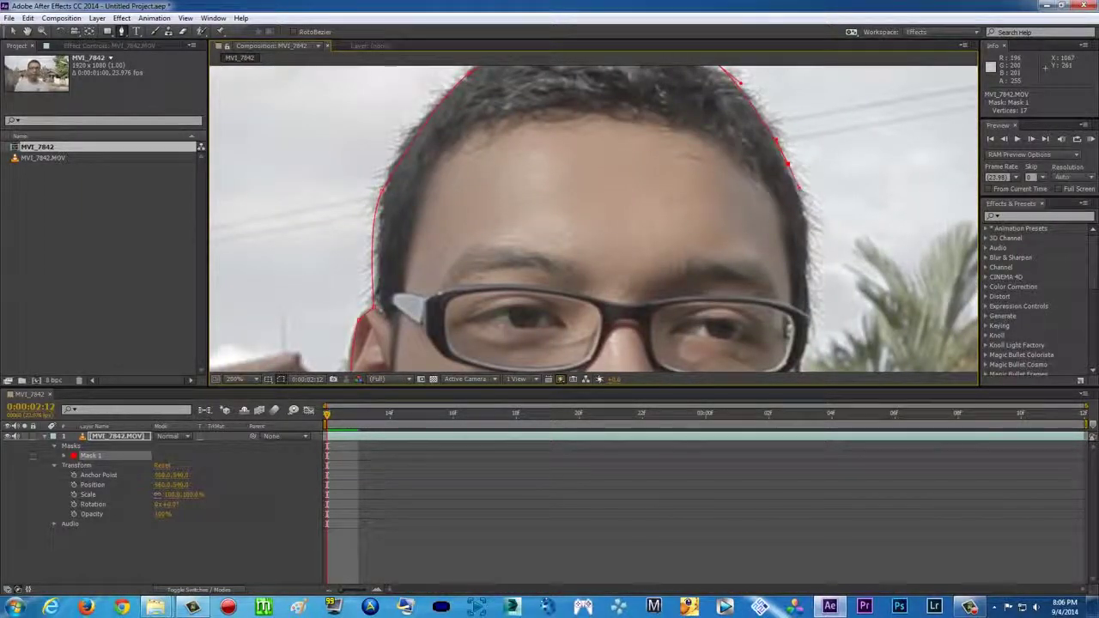
scroll(799, 185, "down", 3)
left_click(805, 202)
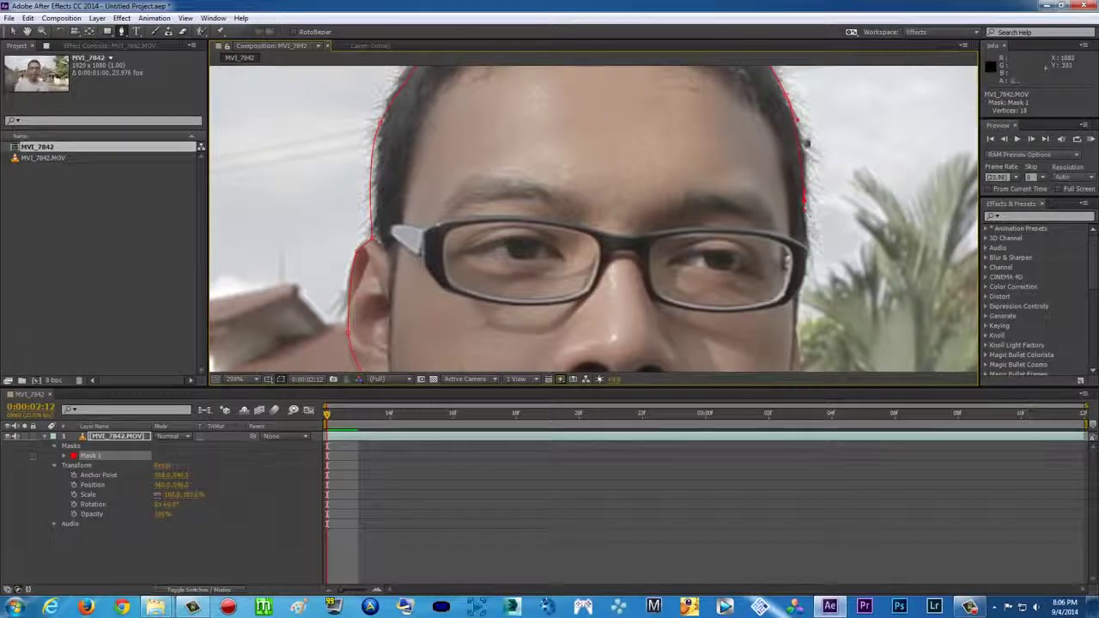
scroll(812, 146, "up", 5)
left_click(690, 127)
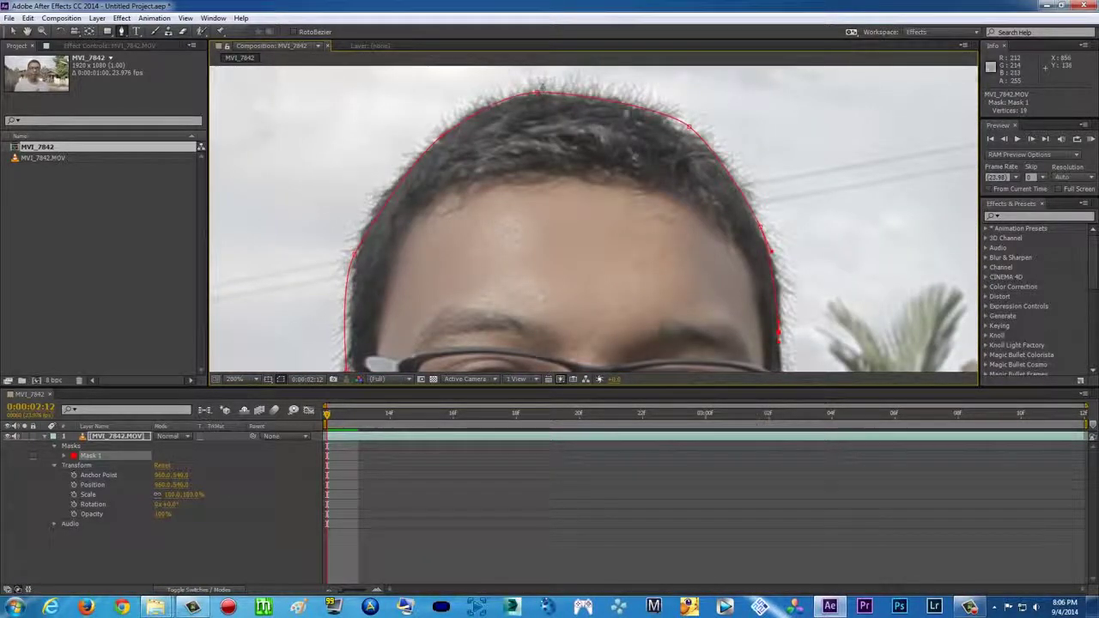
scroll(768, 217, "down", 3)
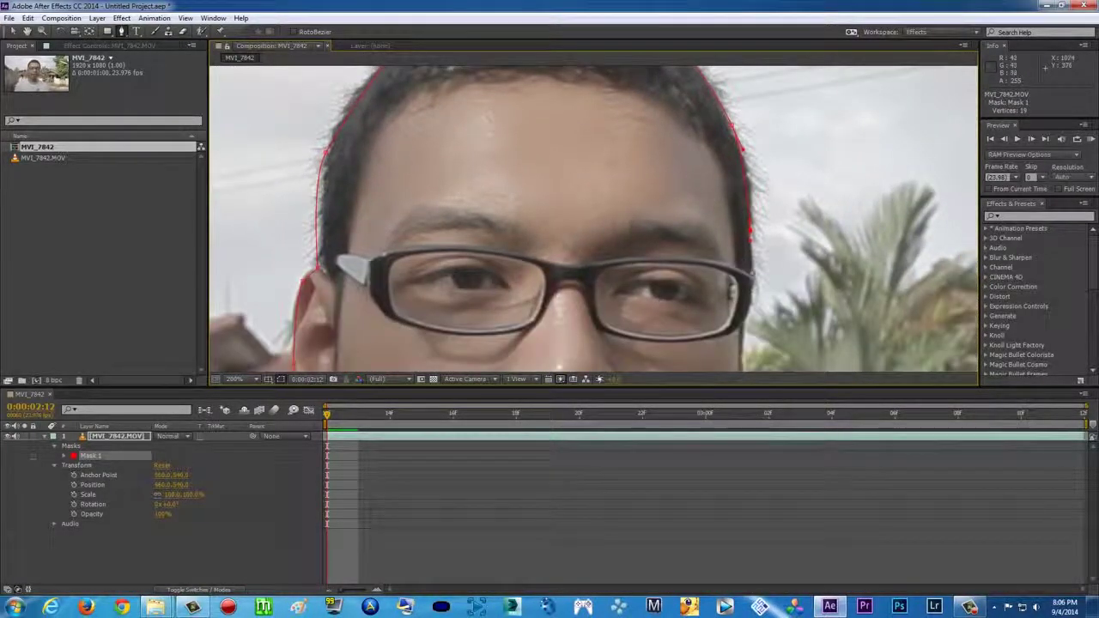
Bring the mask down the right temple, cheek and jaw to the shirt collar
left_click(753, 273)
scroll(749, 181, "down", 4)
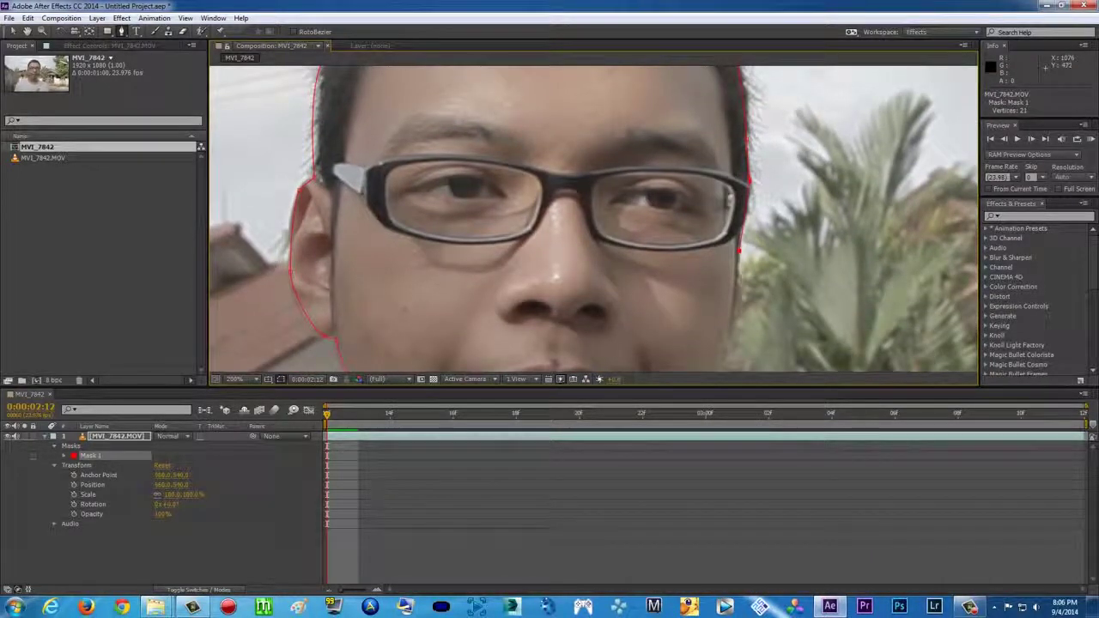
left_click(743, 305)
left_click(749, 327)
scroll(744, 318, "down", 4)
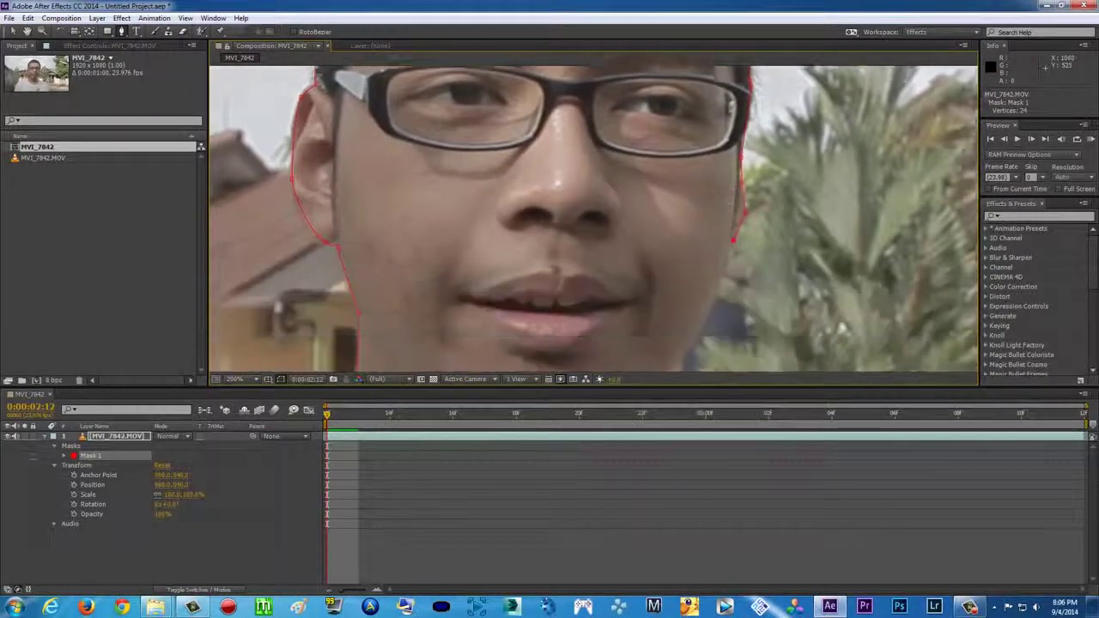
left_click(729, 286)
scroll(709, 309, "down", 2)
scroll(720, 227, "down", 3)
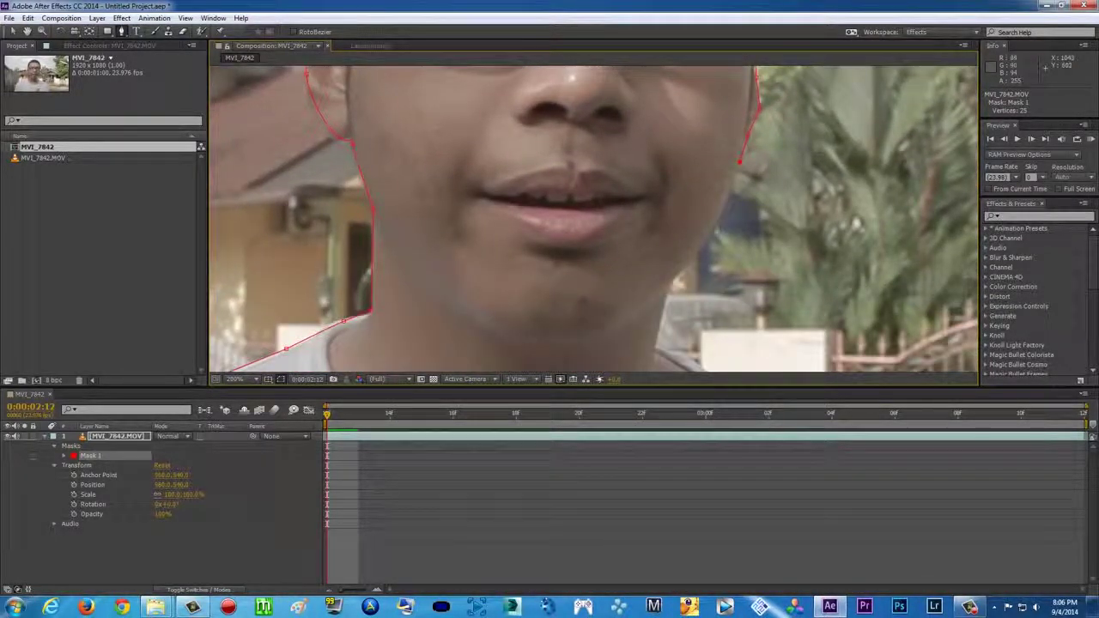
left_click(691, 265)
left_click(684, 272)
scroll(678, 274, "down", 3)
left_click(667, 235)
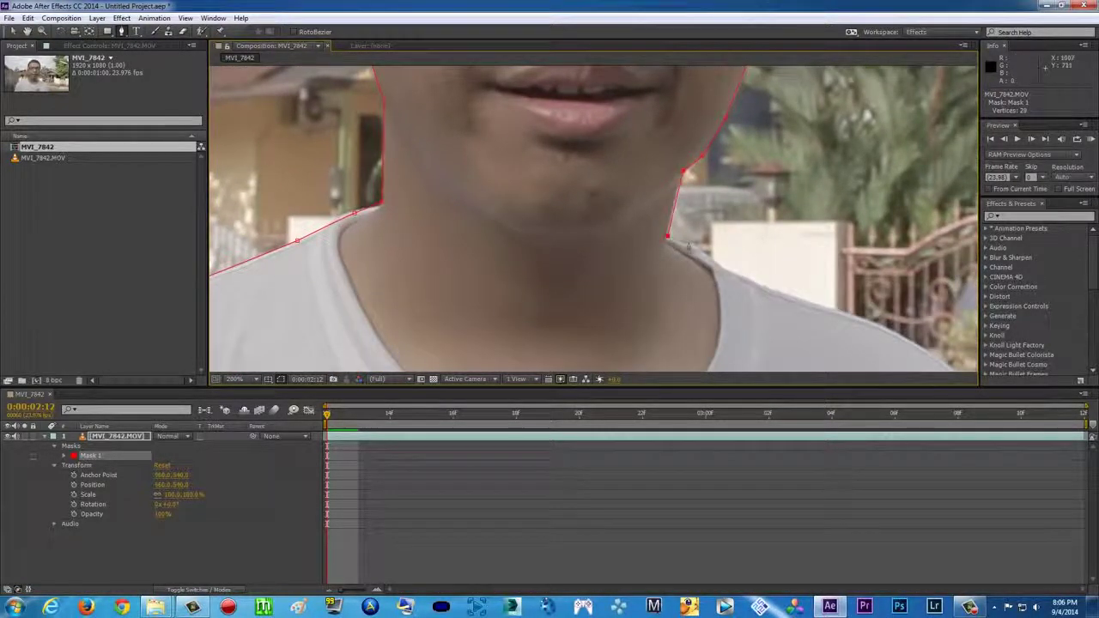
left_click(707, 255)
left_click(724, 267)
scroll(686, 223, "down", 3)
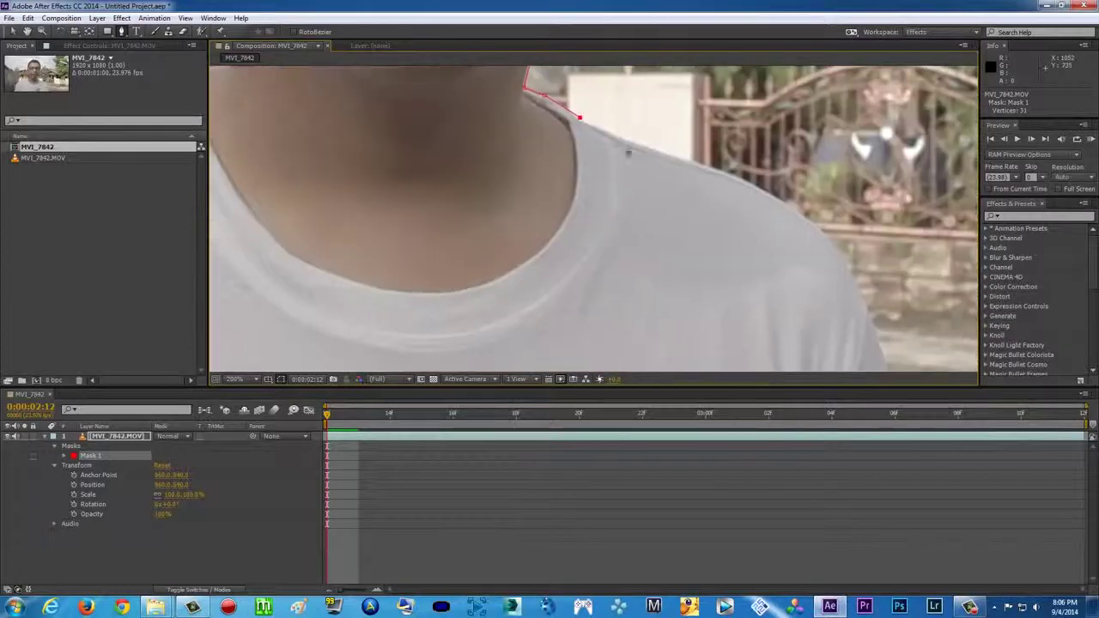
Trace the right shoulder and shirt edge, close the mask on its first point, and zoom to 50%
left_click(630, 142)
left_click(692, 161)
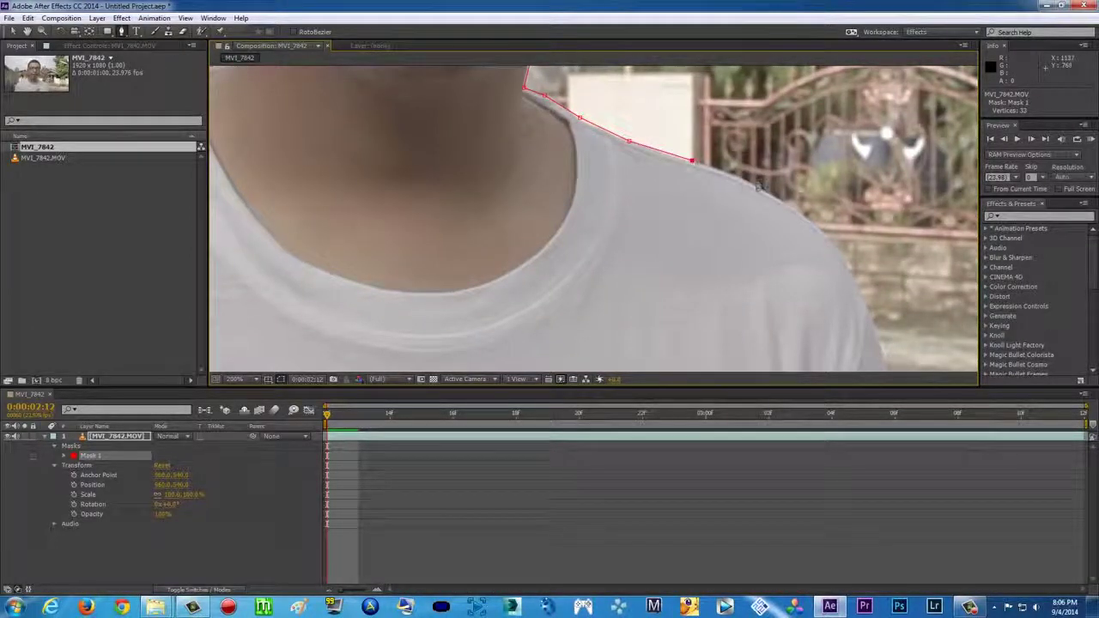
left_click(759, 189)
left_click(810, 220)
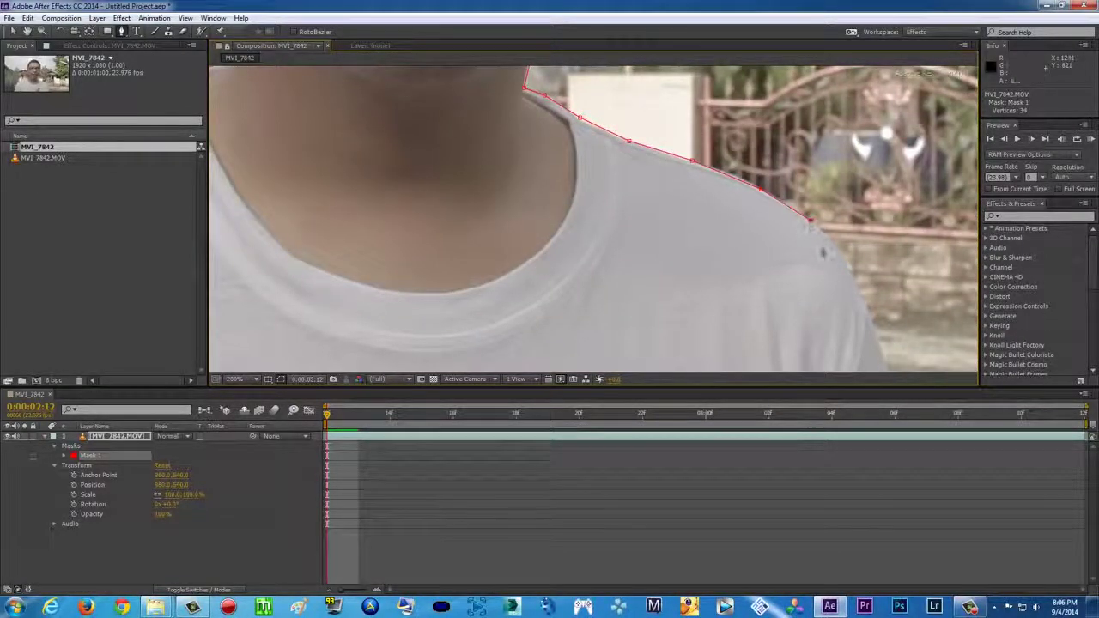
scroll(856, 275, "down", 3)
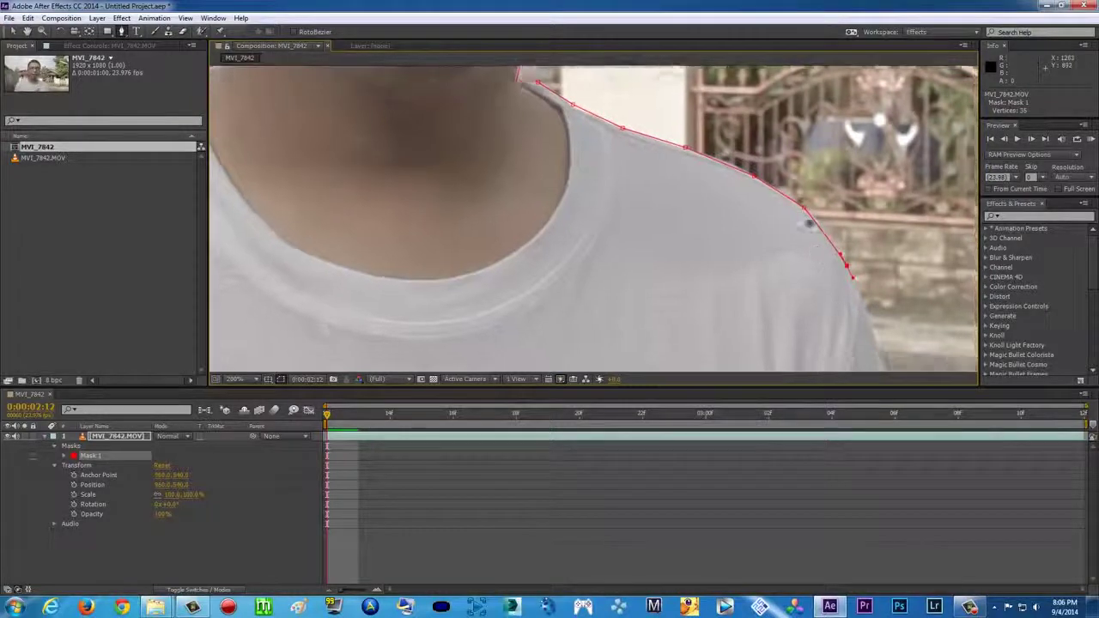
scroll(851, 205, "down", 2)
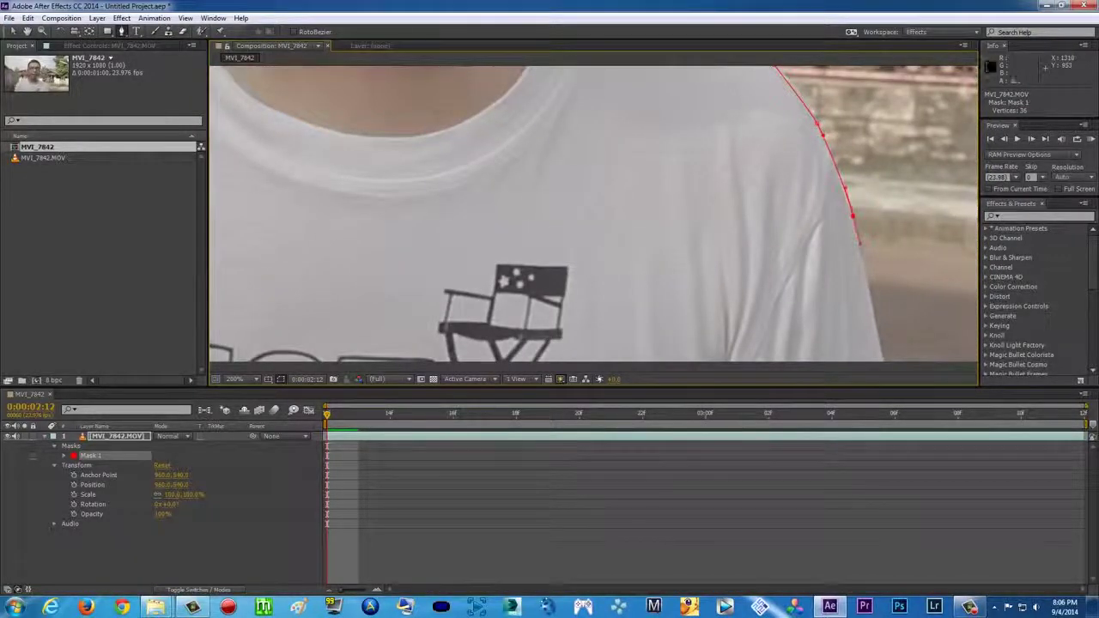
left_click(856, 245)
scroll(846, 183, "down", 2)
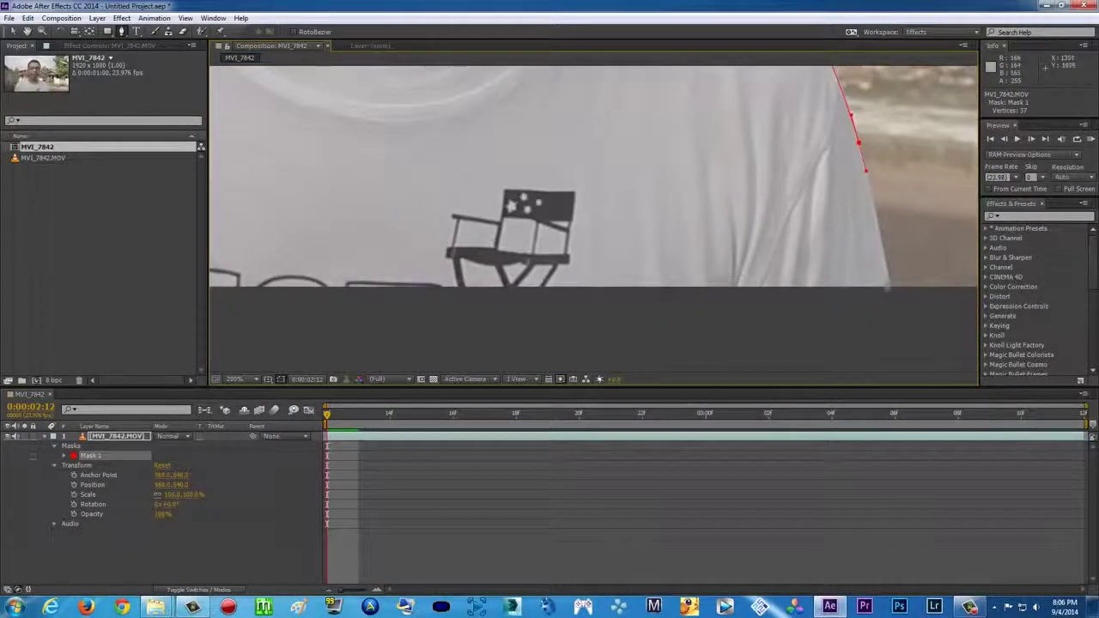
left_click(891, 289)
scroll(687, 215, "down", 3)
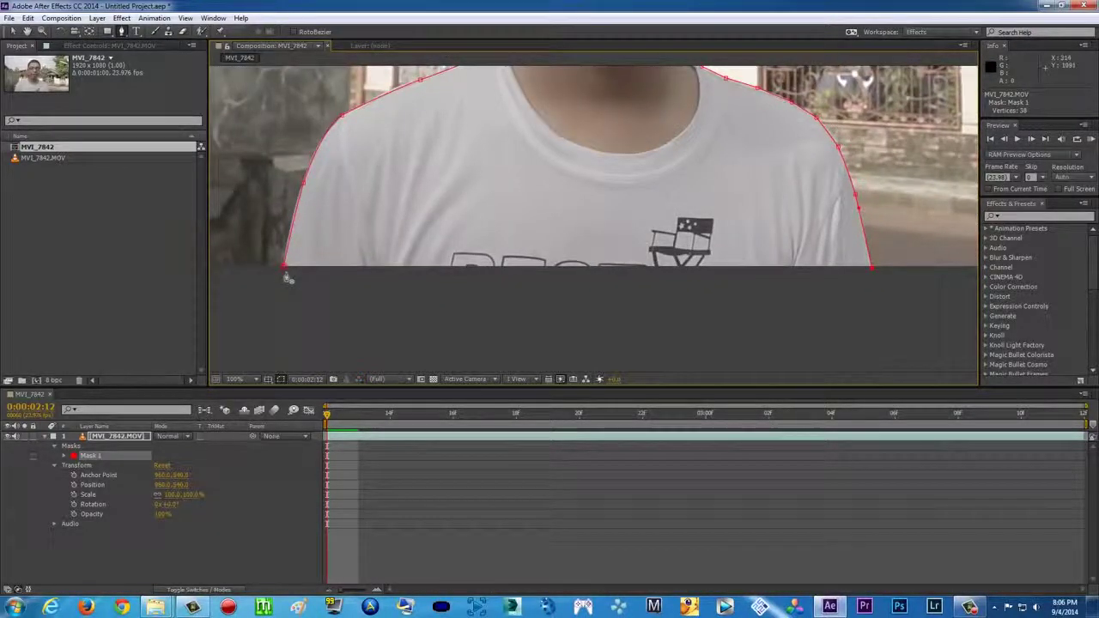
left_click(285, 267)
scroll(285, 272, "down", 2)
scroll(627, 215, "up", 4)
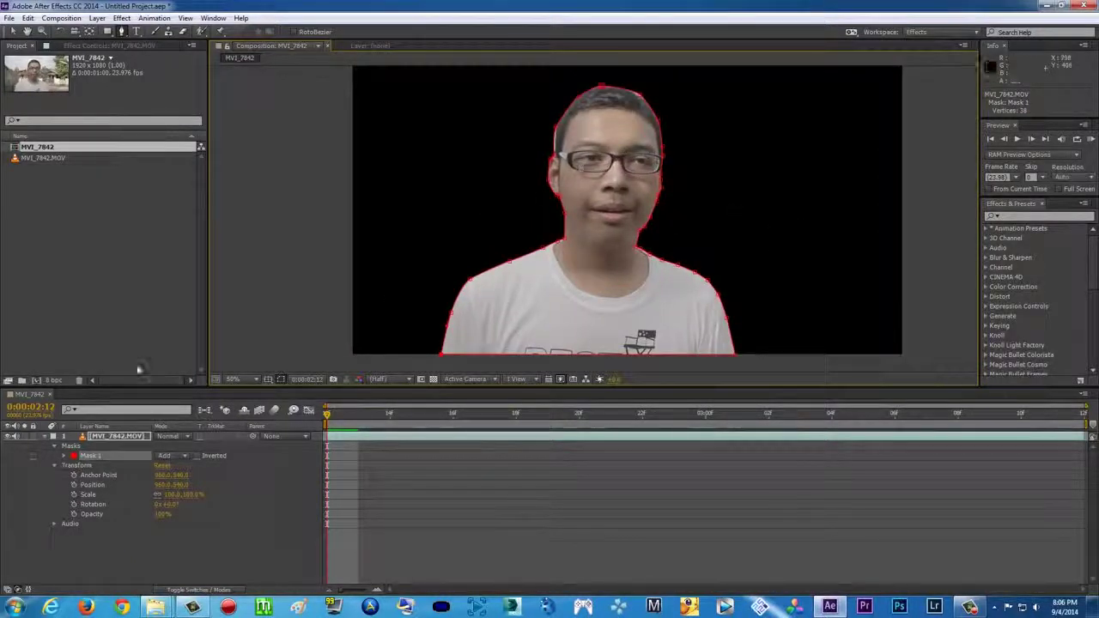
Duplicate the footage layer with Ctrl+D and rename the top copy 'roto'
left_click(46, 436)
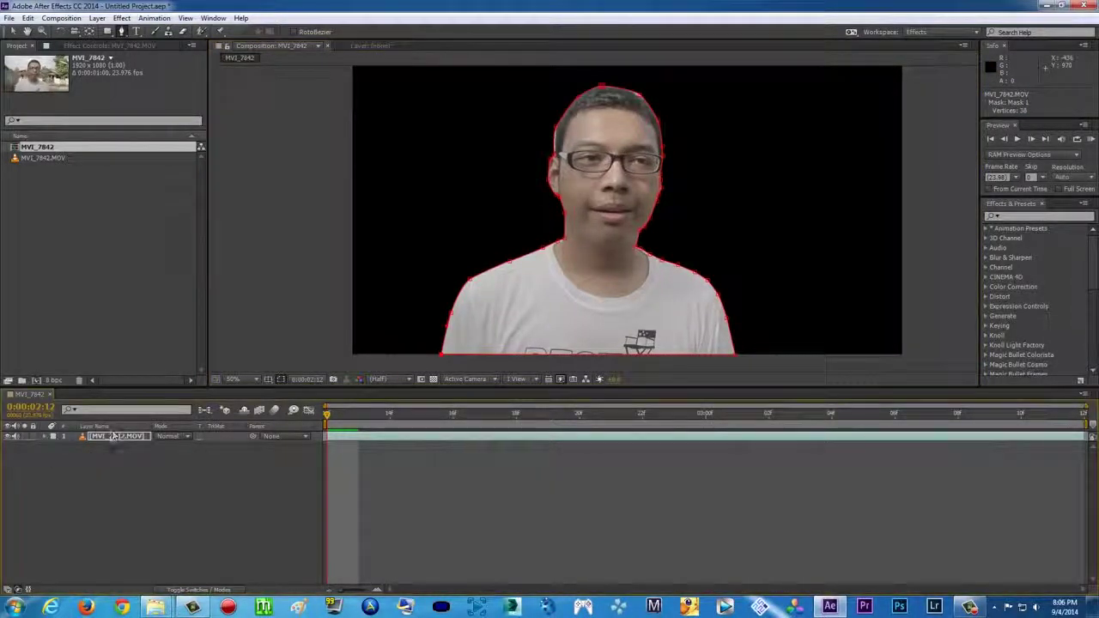
left_click(113, 436)
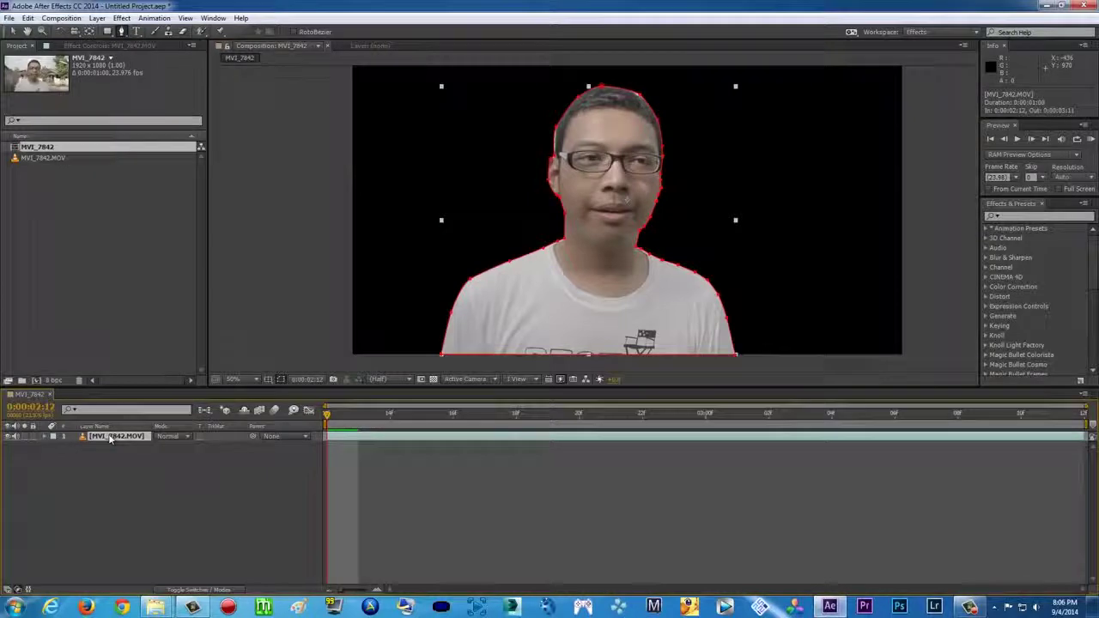
key("ctrl+d")
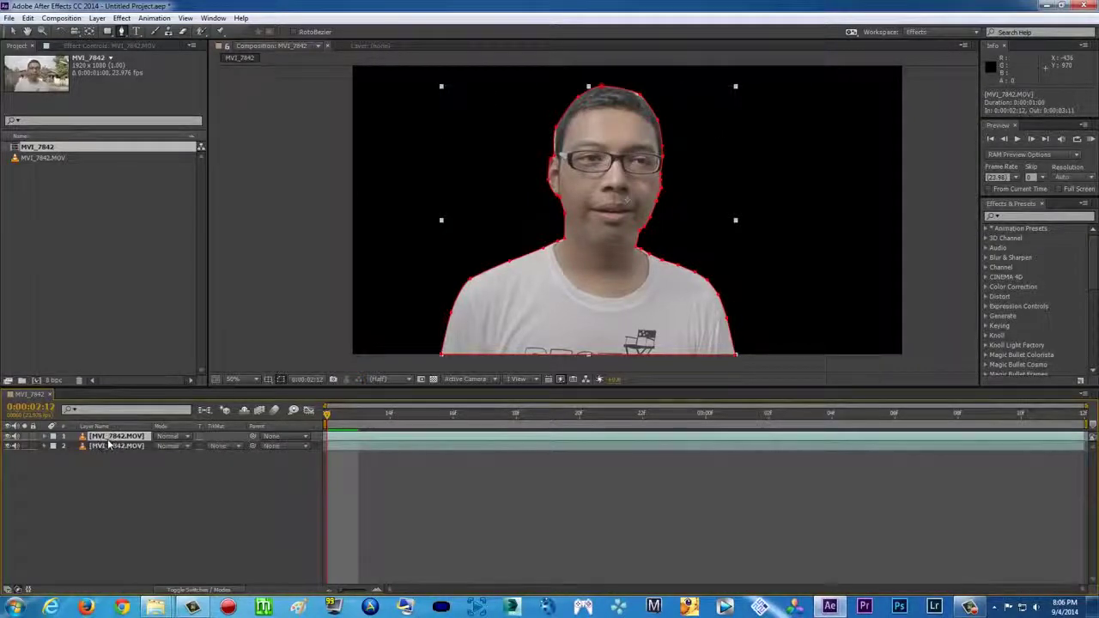
right_click(109, 439)
left_click(146, 591)
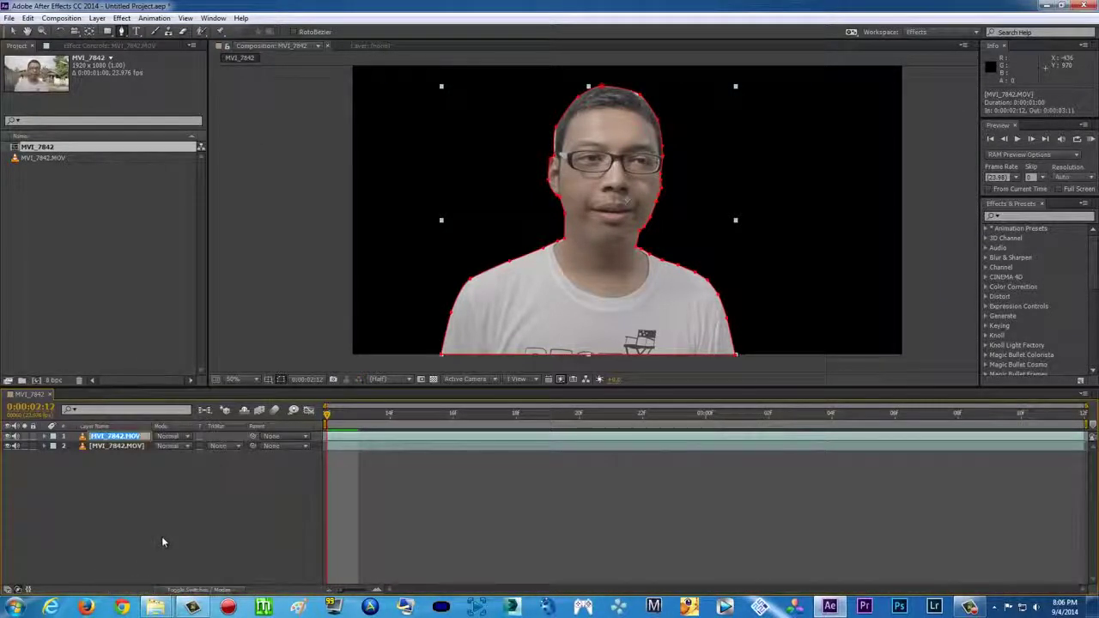
type("roto")
key("Return")
Delete Mask 1 from the lower MVI_7842.MOV layer and hide that layer
left_click(58, 449)
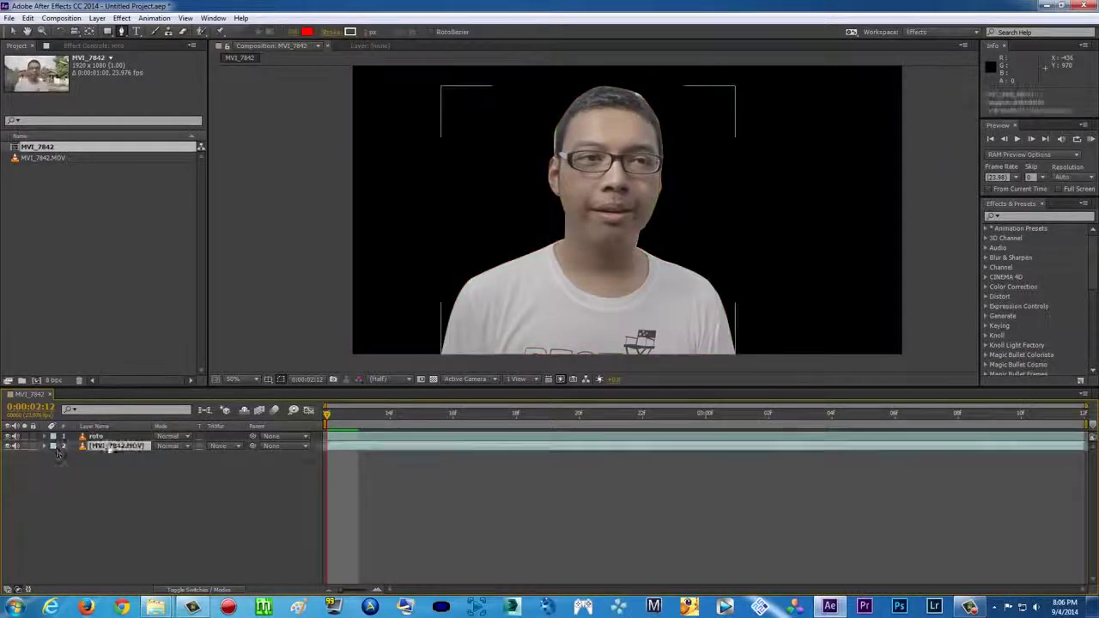
left_click(45, 446)
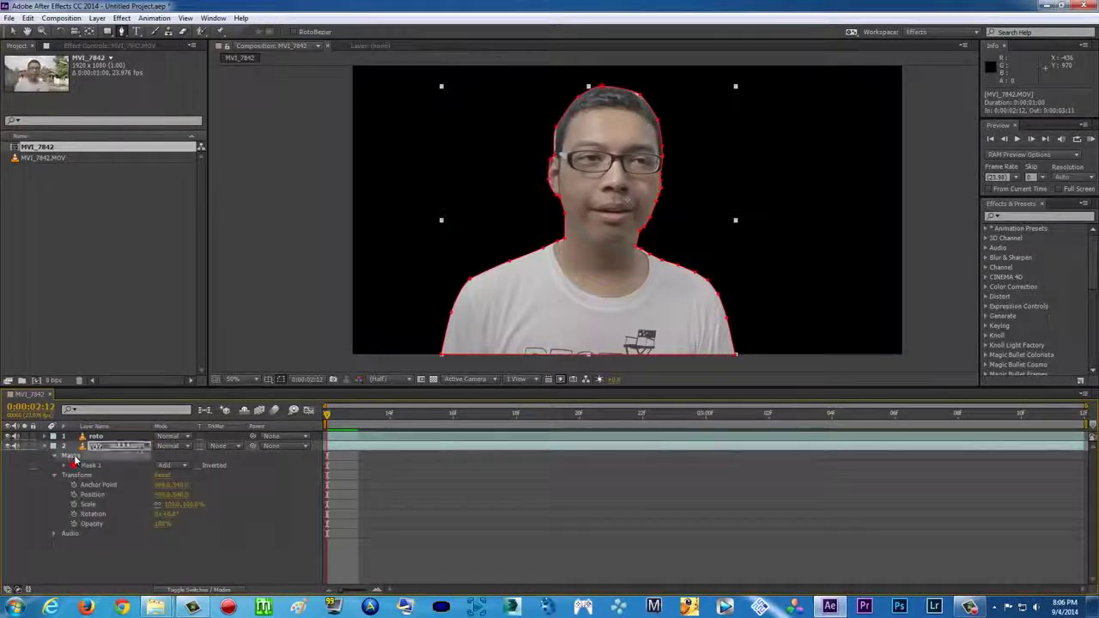
left_click(75, 459)
key("Delete")
left_click(45, 447)
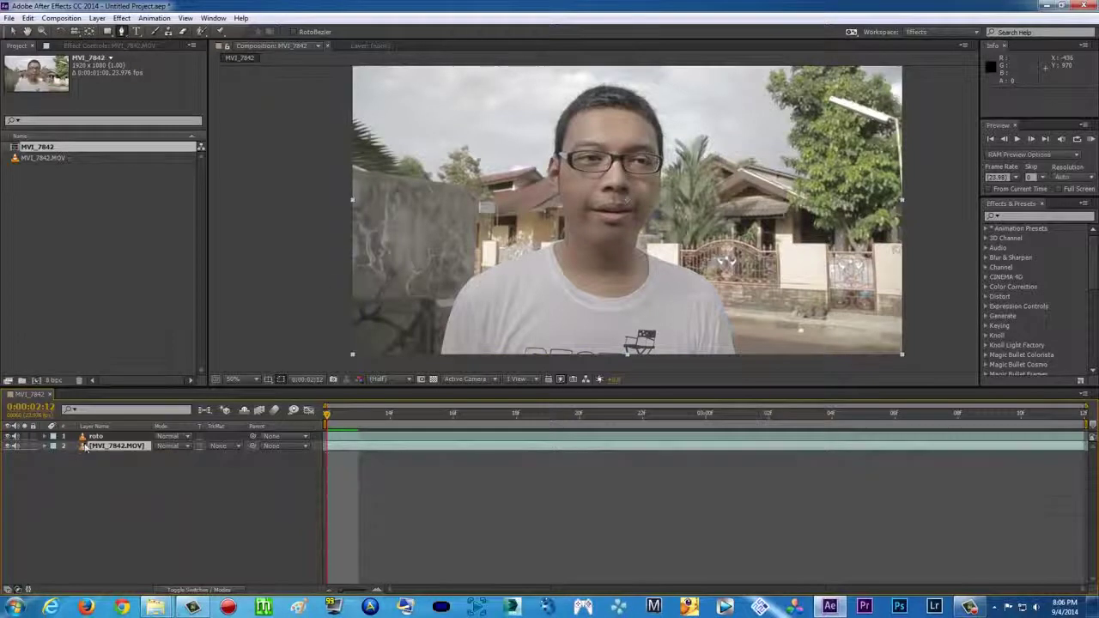
left_click(8, 446)
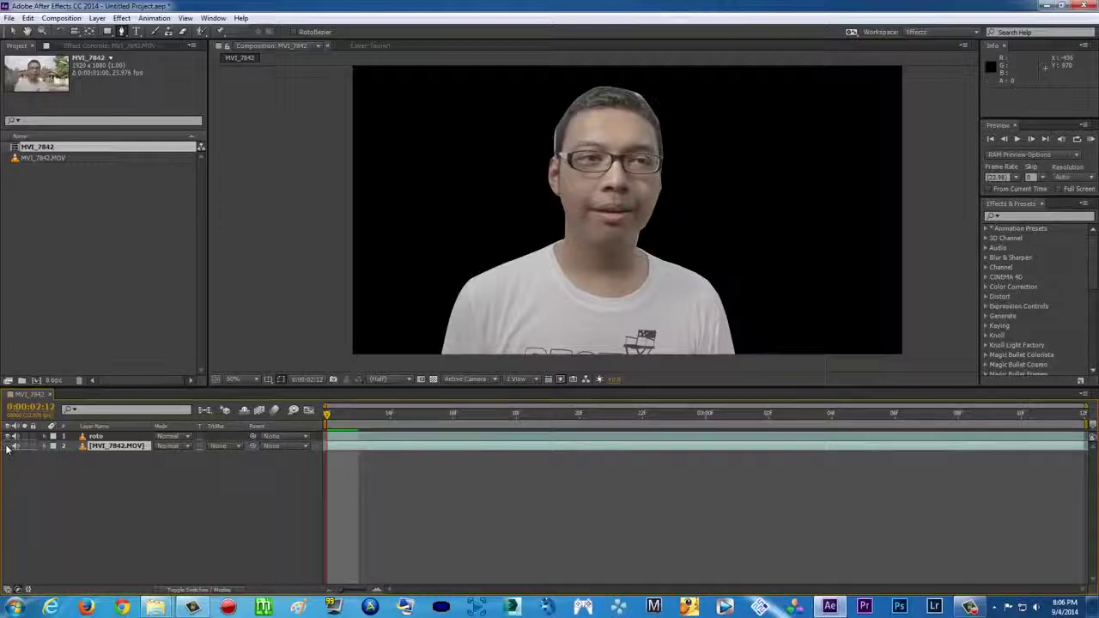
Select the roto layer and expand its properties
left_click(38, 437)
left_click(45, 436)
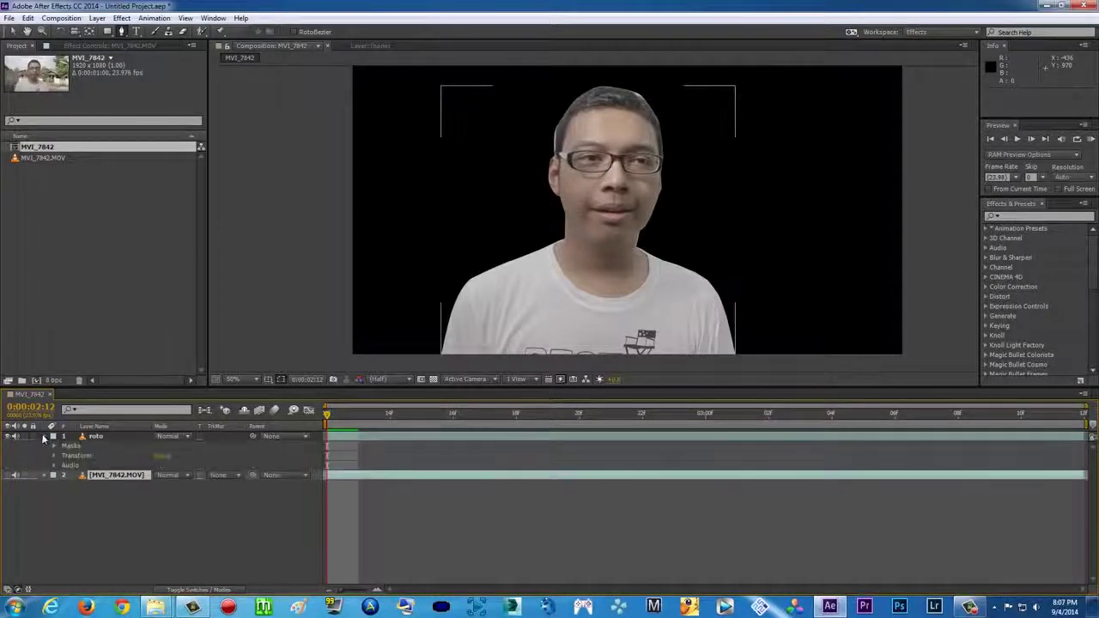
left_click(90, 436)
Reveal the roto layer's mask and preview the clip, then return to 0:00:02:12
left_click(55, 447)
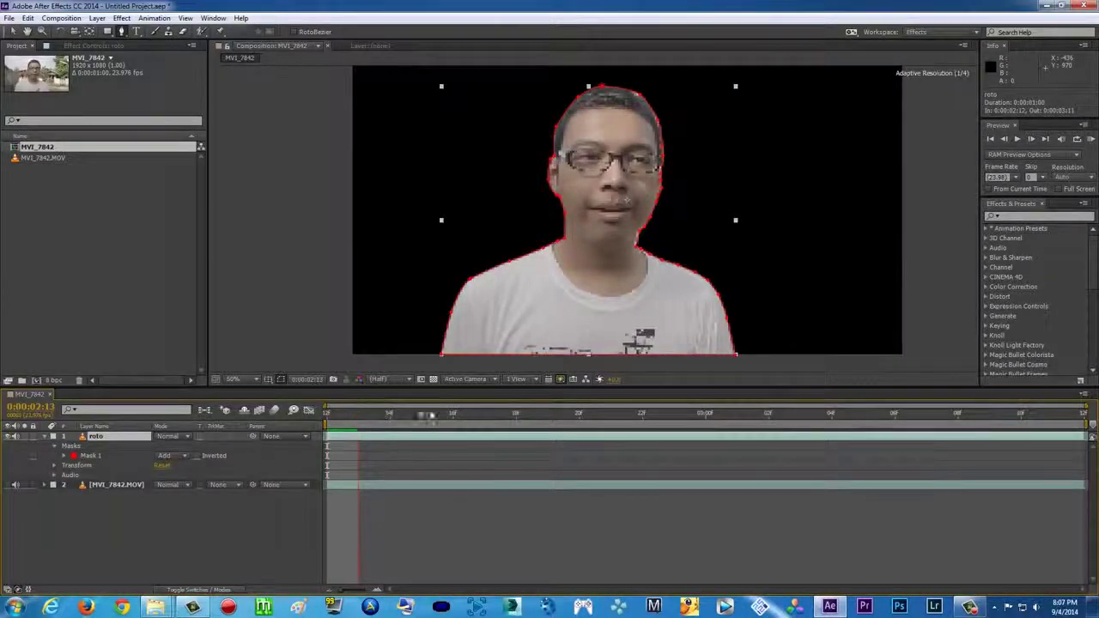
left_click(453, 415)
left_click(1090, 139)
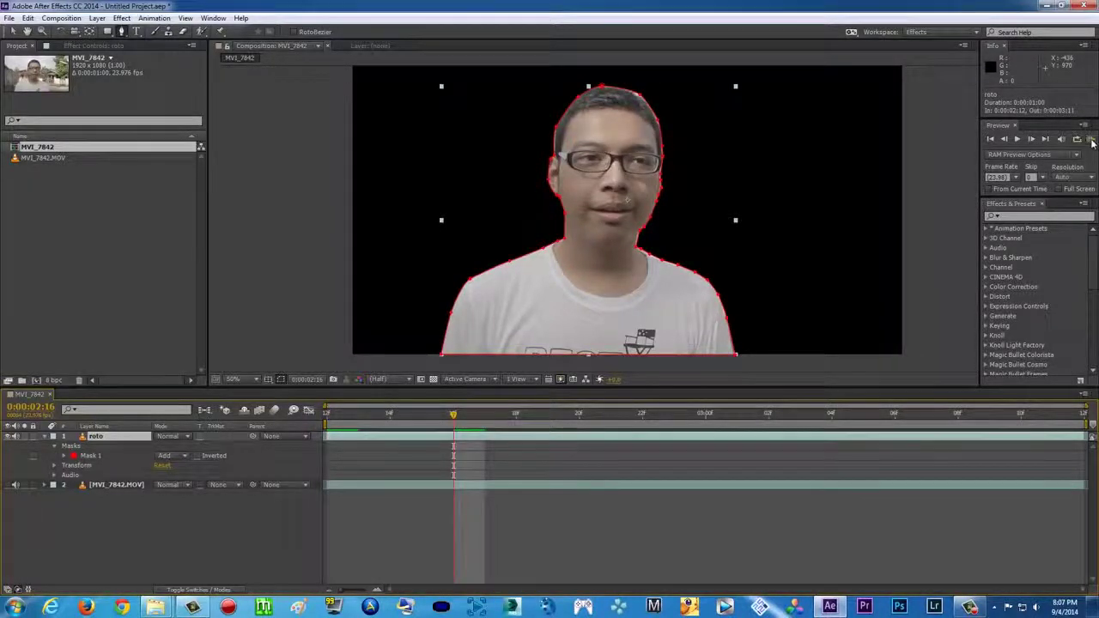
key("space")
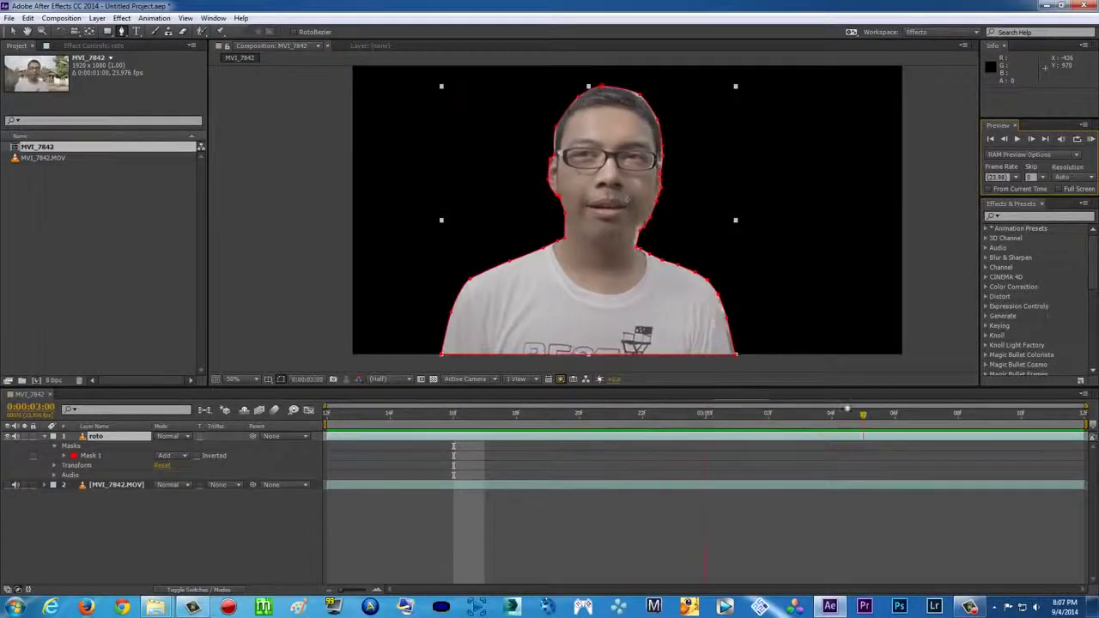
left_click(863, 415)
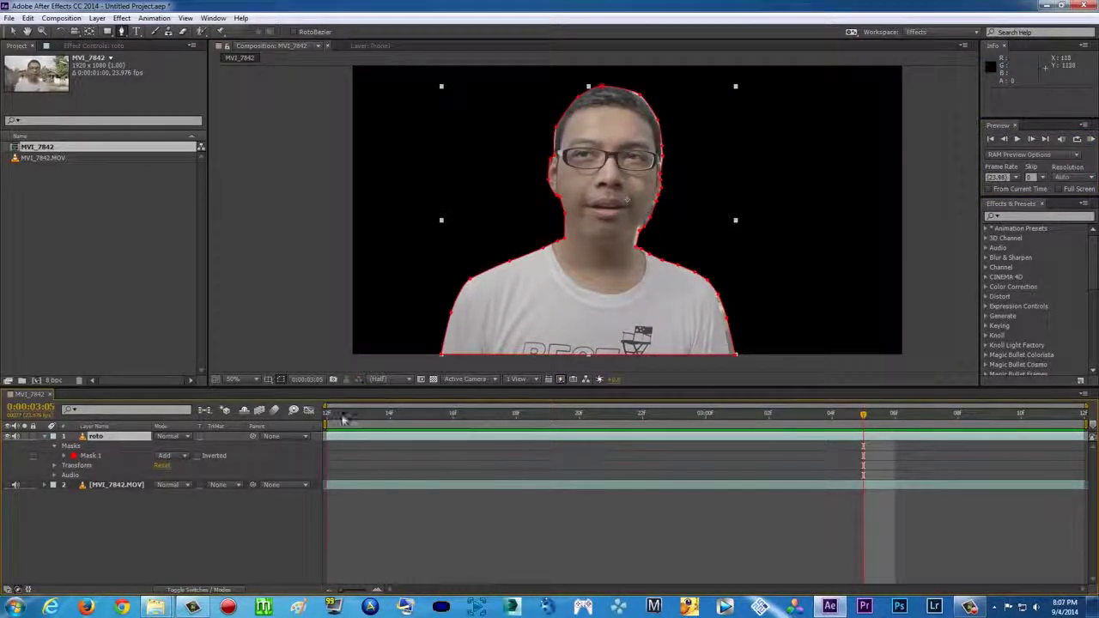
left_click_drag(343, 416, 313, 420)
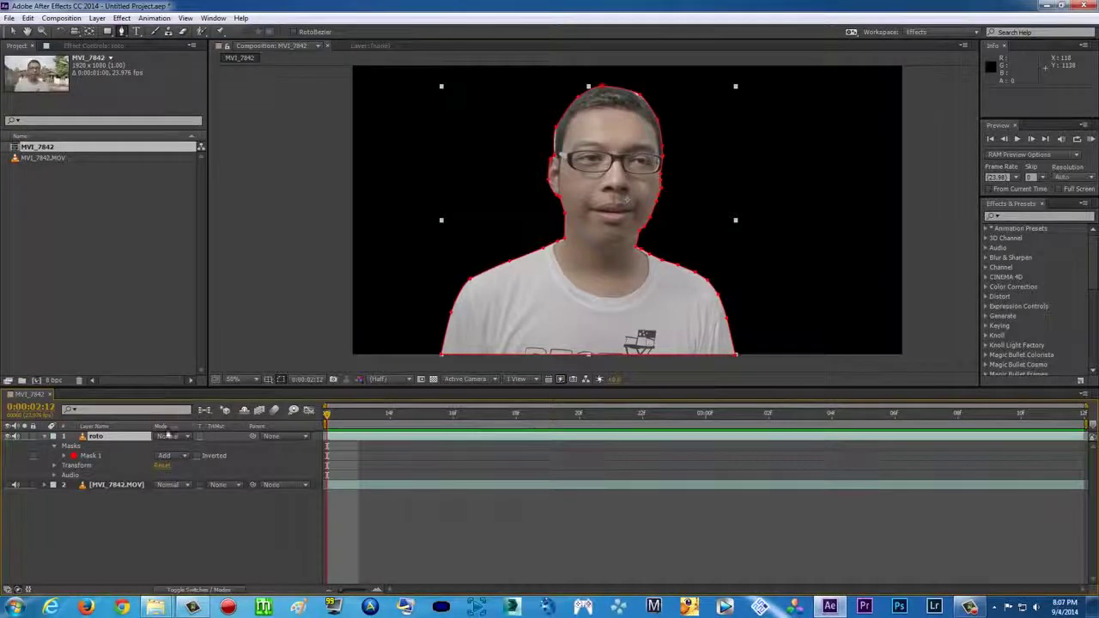
Keyframe Mask 1's path, then at 2:13 move the neck and left-shoulder points to fit
left_click(64, 456)
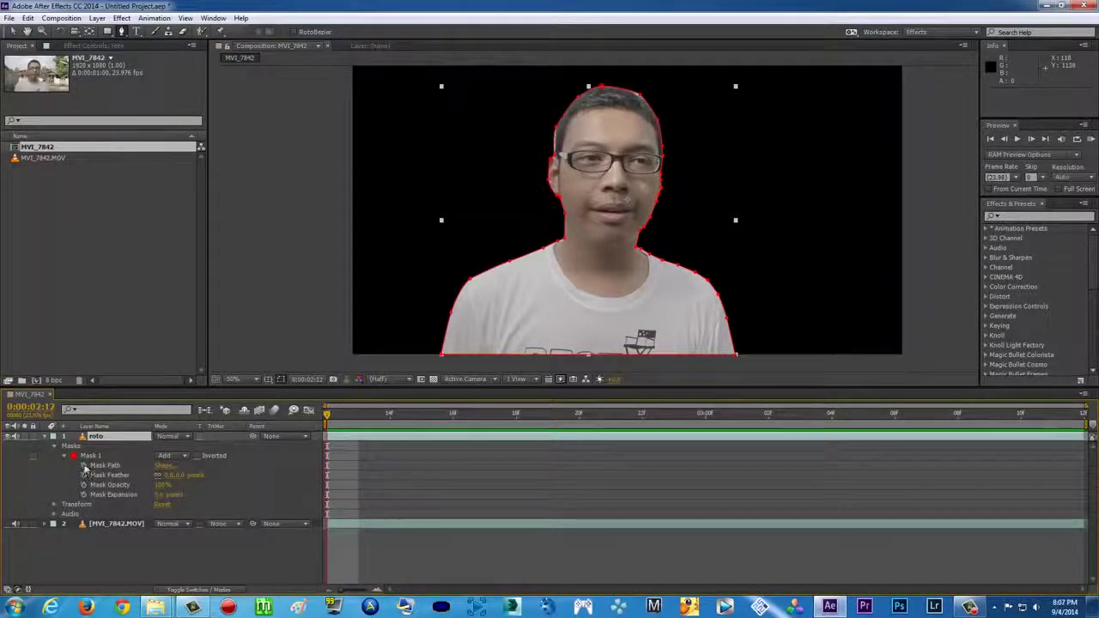
left_click(84, 465)
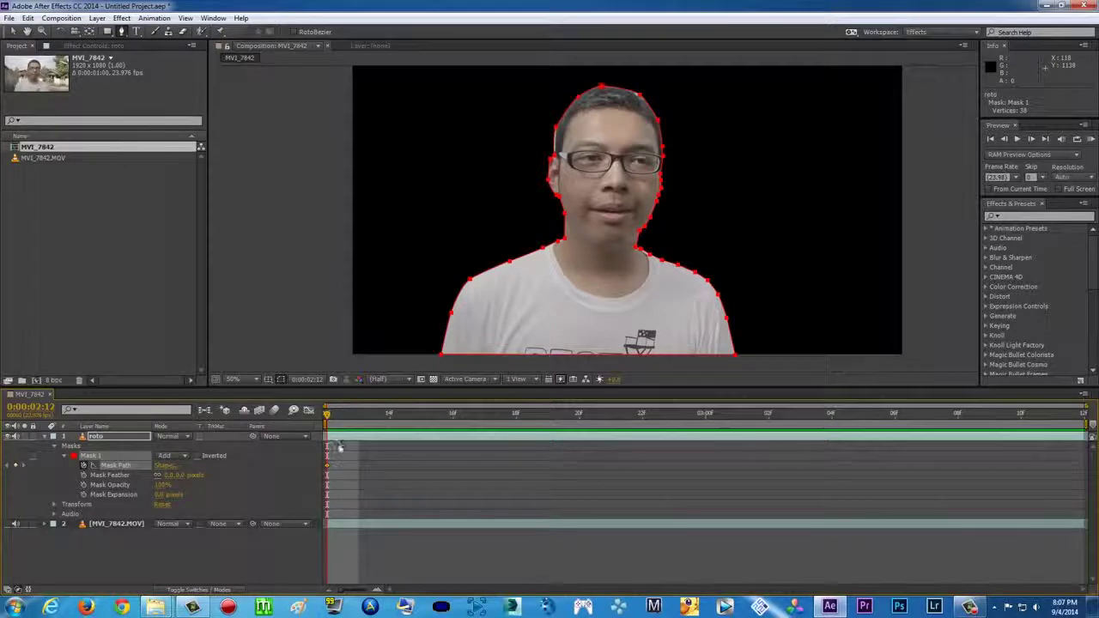
left_click(359, 416)
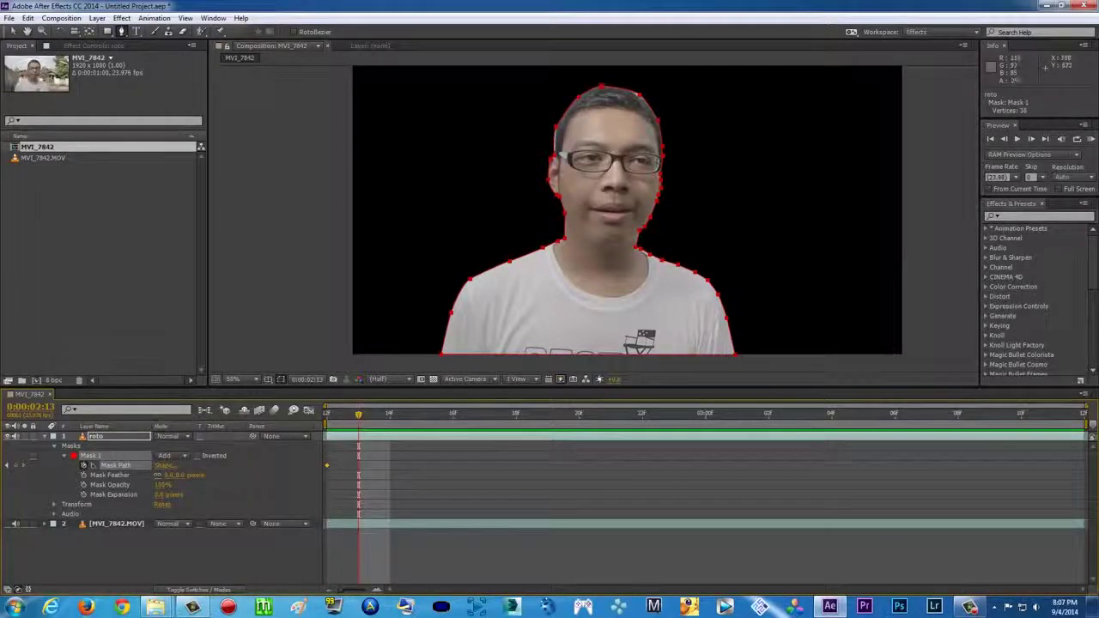
left_click(13, 31)
key("ctrl+t")
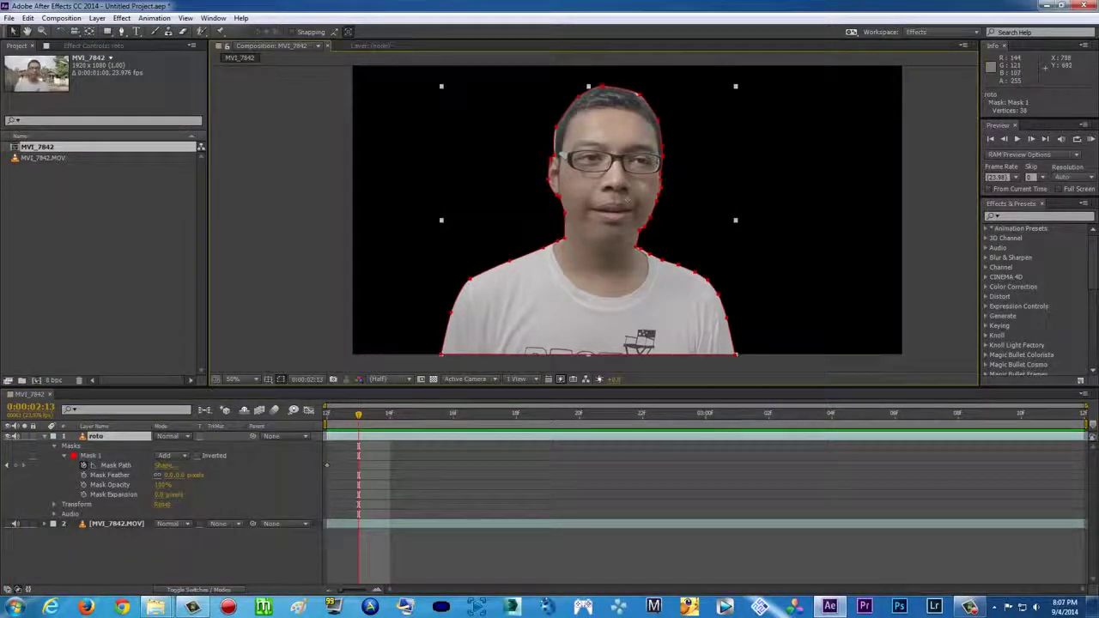
left_click_drag(556, 232, 546, 247)
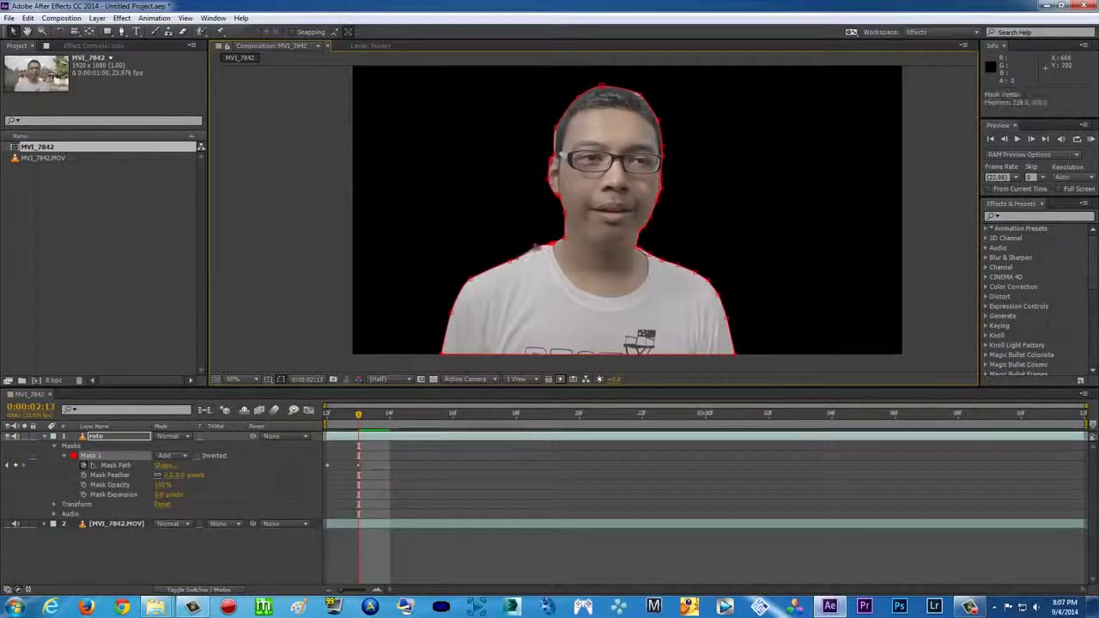
left_click_drag(510, 263, 471, 279)
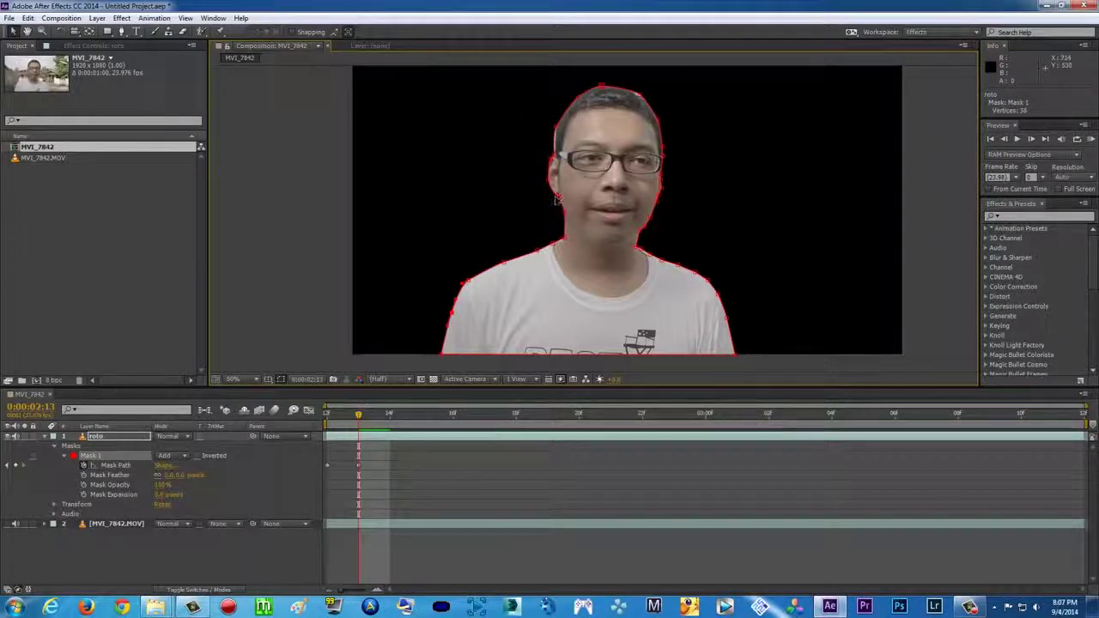
scroll(558, 200, "up", 4)
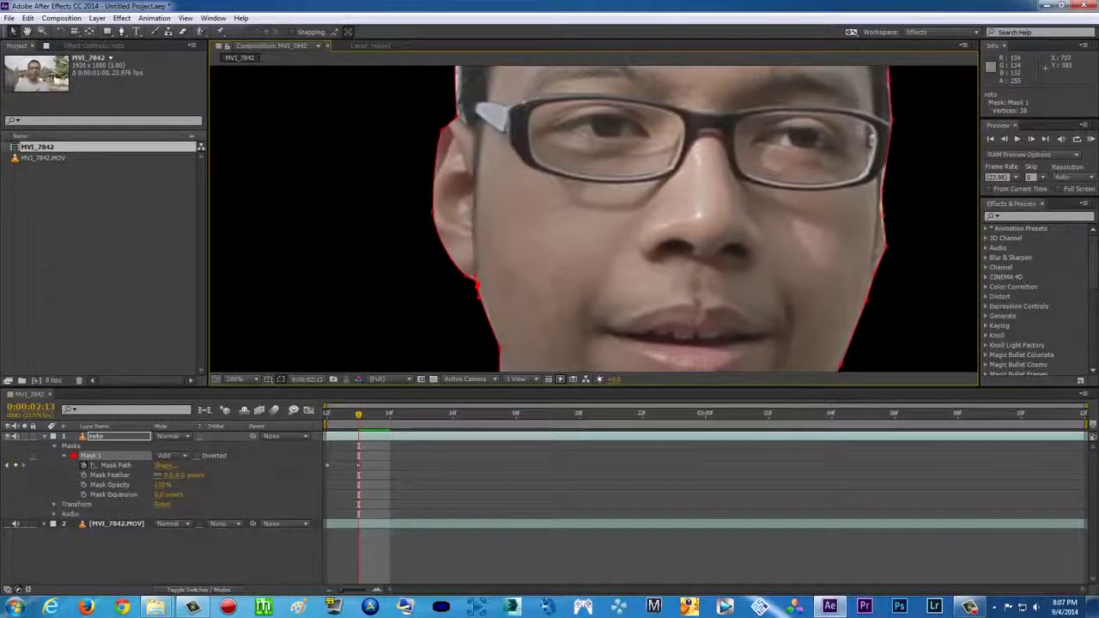
scroll(477, 190, "up", 3)
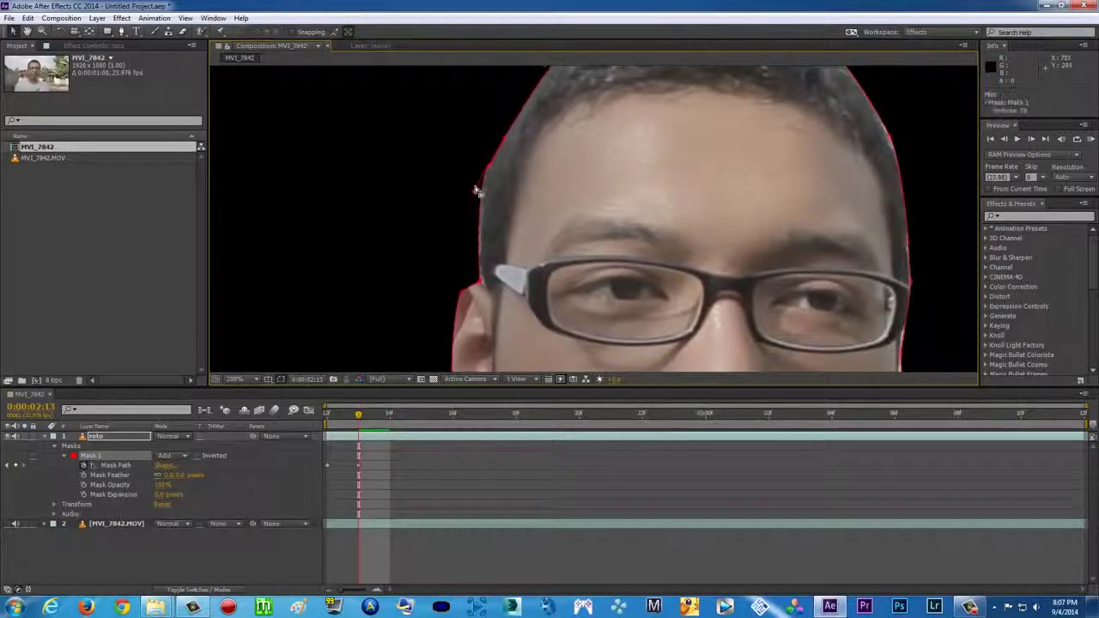
scroll(476, 190, "down", 3)
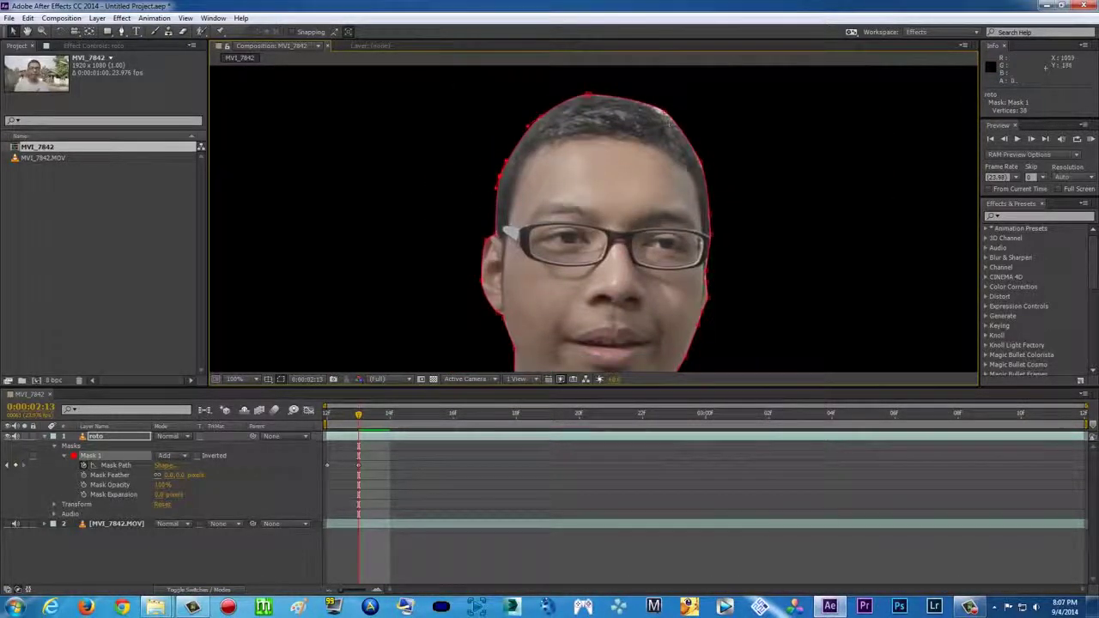
scroll(584, 167, "down", 2)
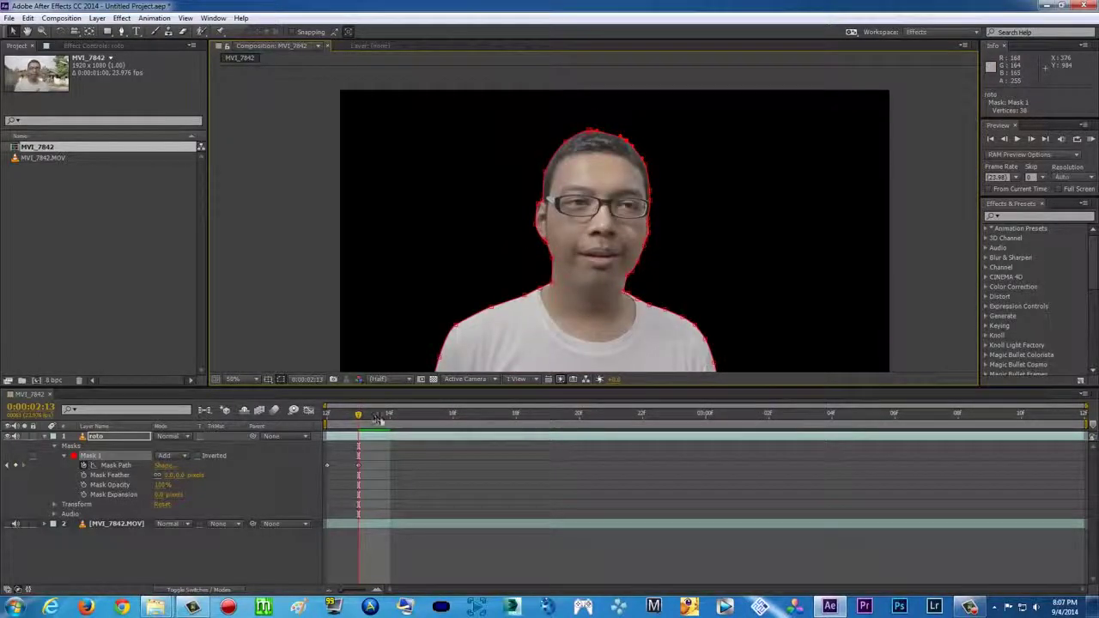
At 0:00:02:21, fit the upper-left head mask point, then review the preceding frames
left_click_drag(377, 418, 602, 434)
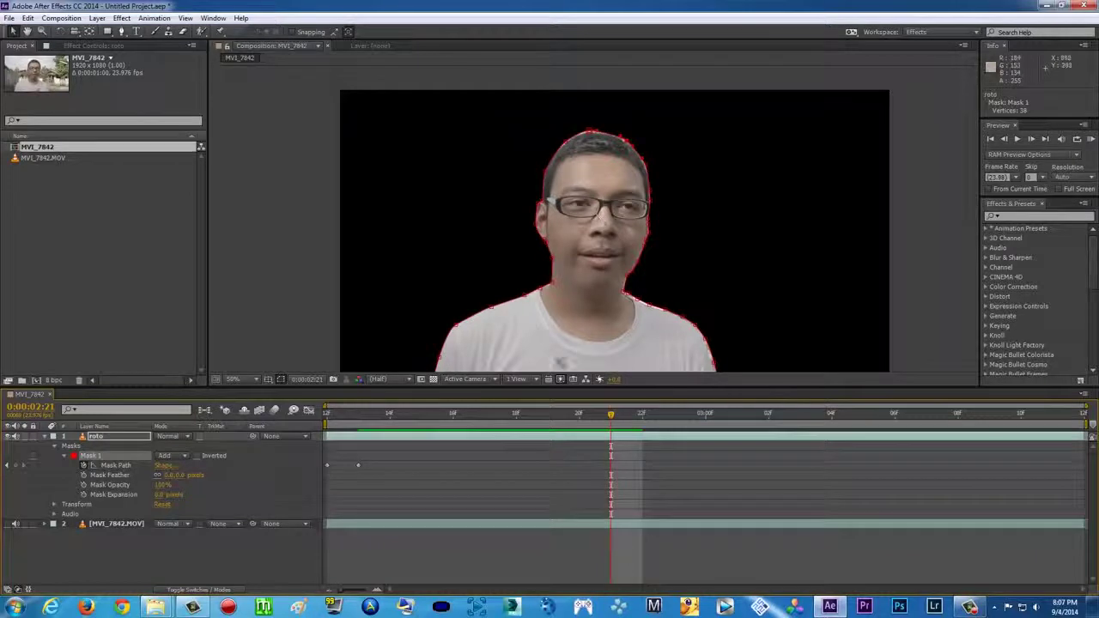
mouse_move(571, 256)
left_mouse_down()
mouse_move(577, 231)
mouse_move(559, 256)
left_mouse_up()
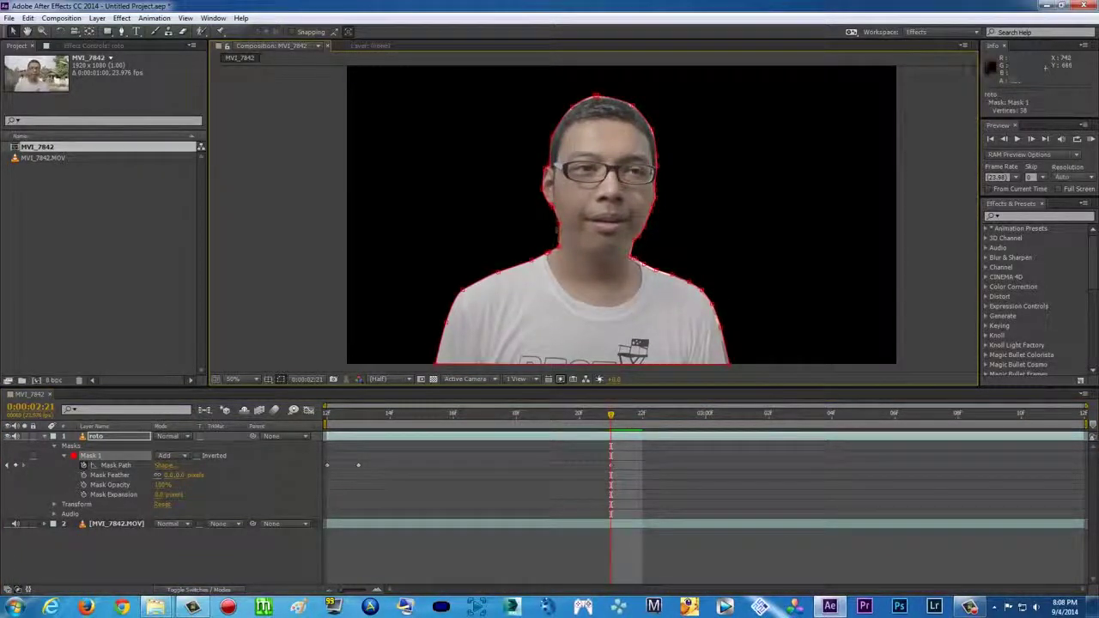
left_click_drag(546, 168, 546, 157)
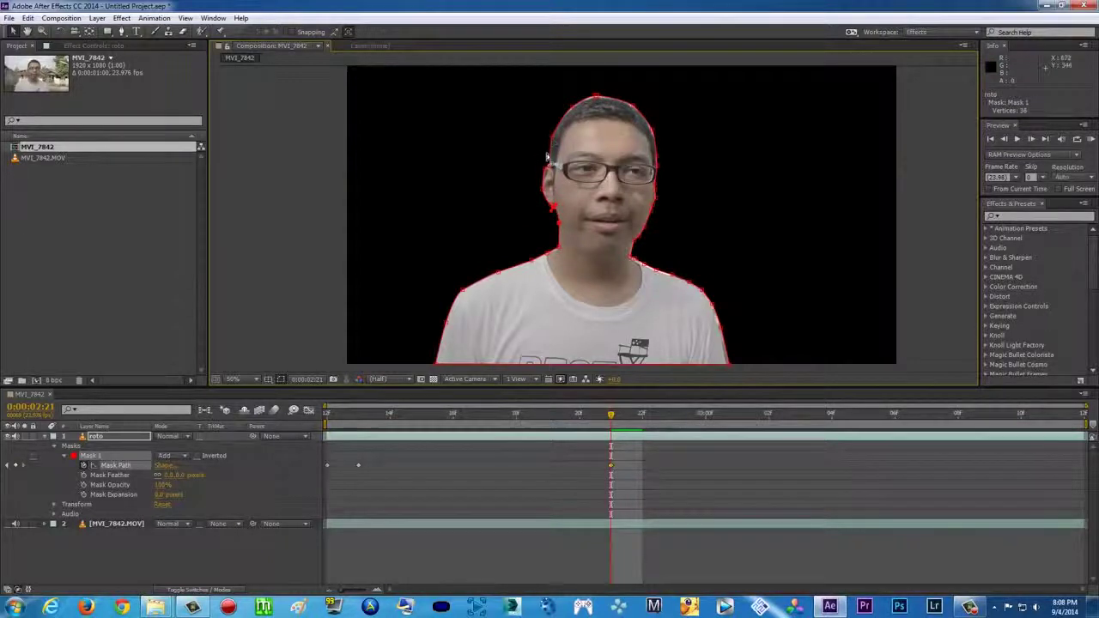
left_click(567, 106)
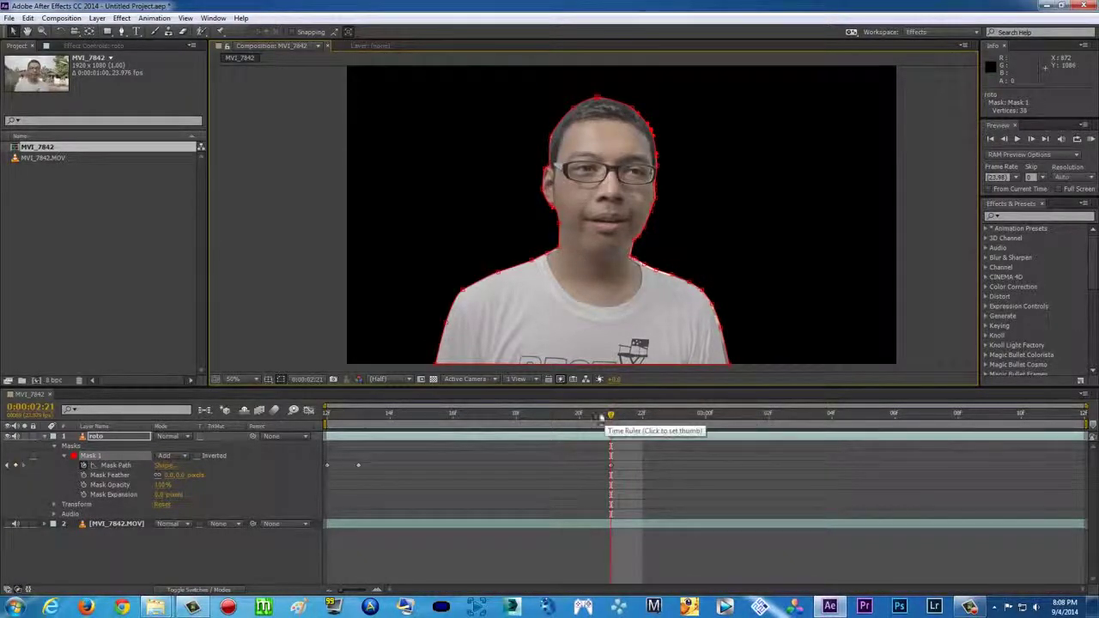
mouse_move(610, 418)
left_mouse_down()
mouse_move(453, 418)
mouse_move(903, 438)
left_mouse_up()
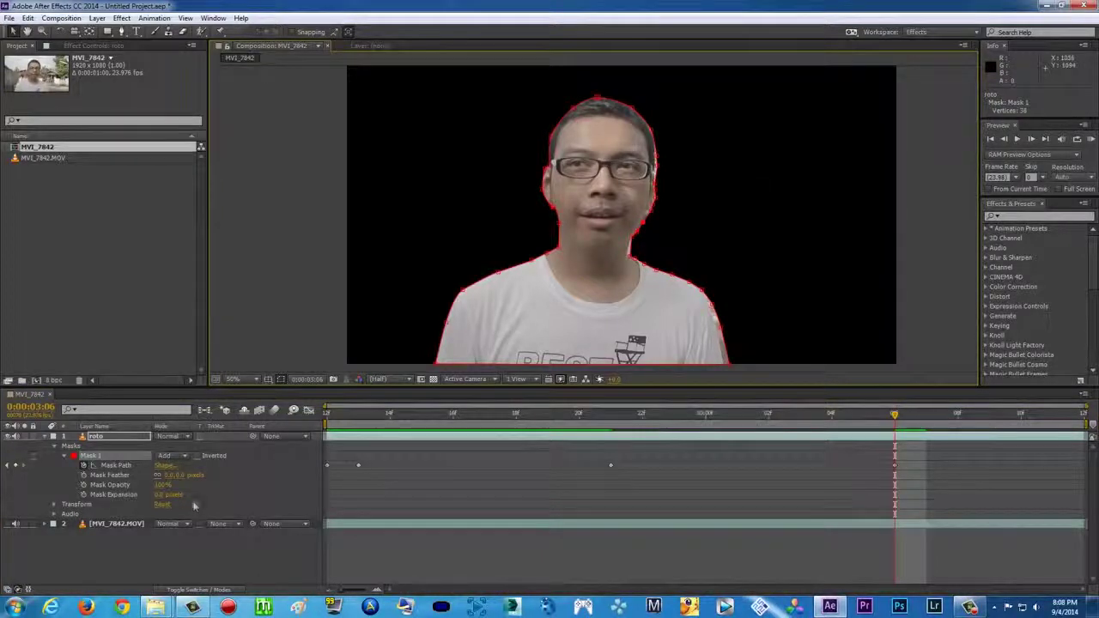
Delete Mask 1 from the roto layer and collapse the layer's properties
left_click(75, 456)
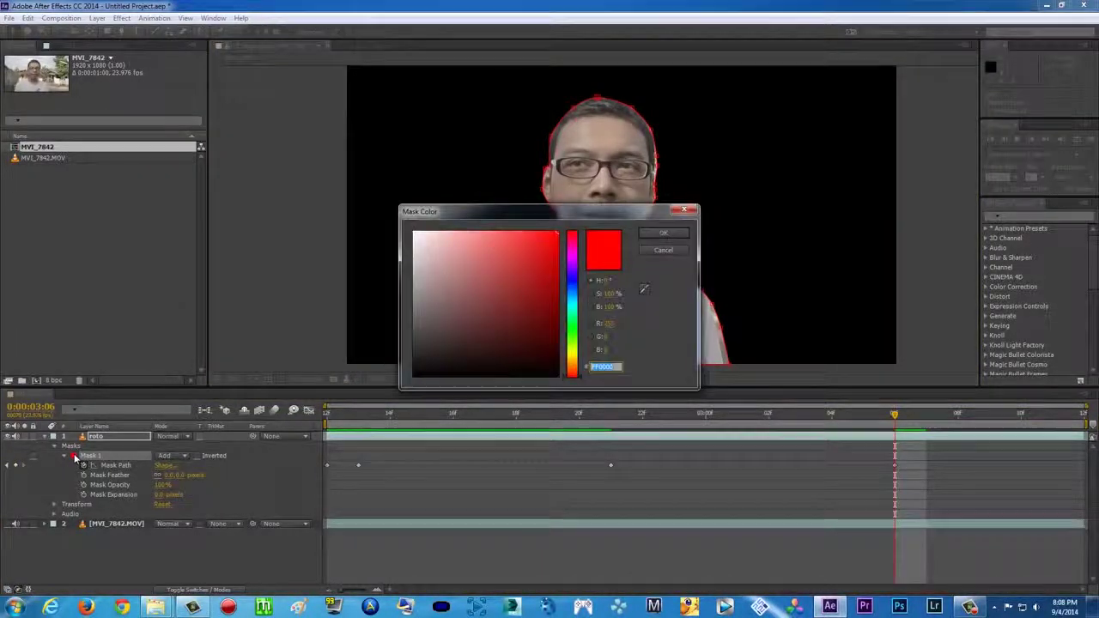
left_click(664, 234)
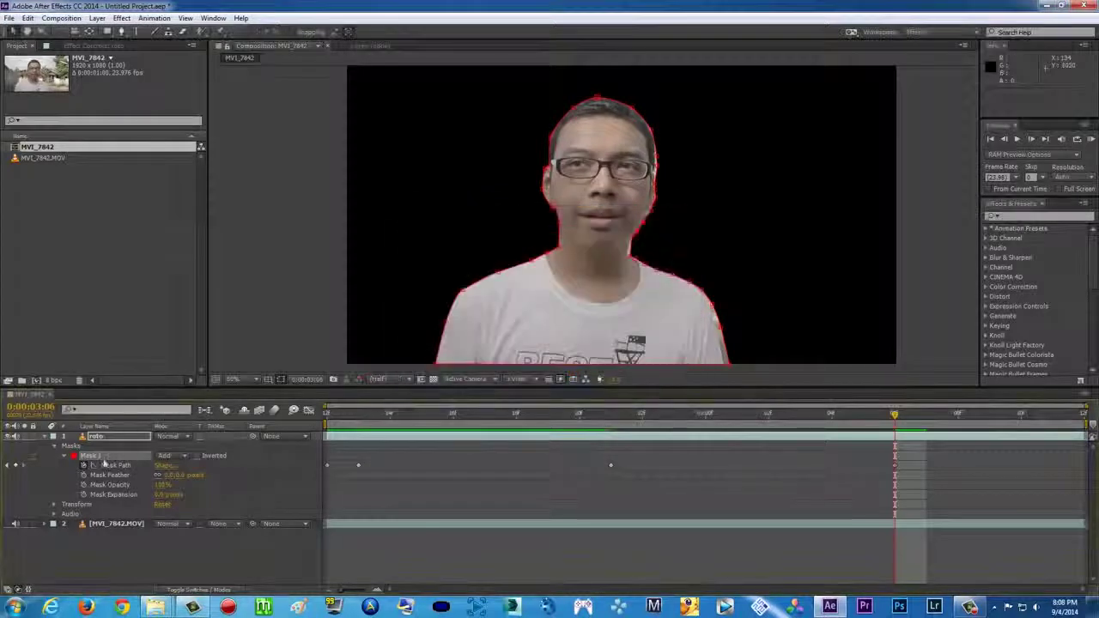
left_click(104, 462)
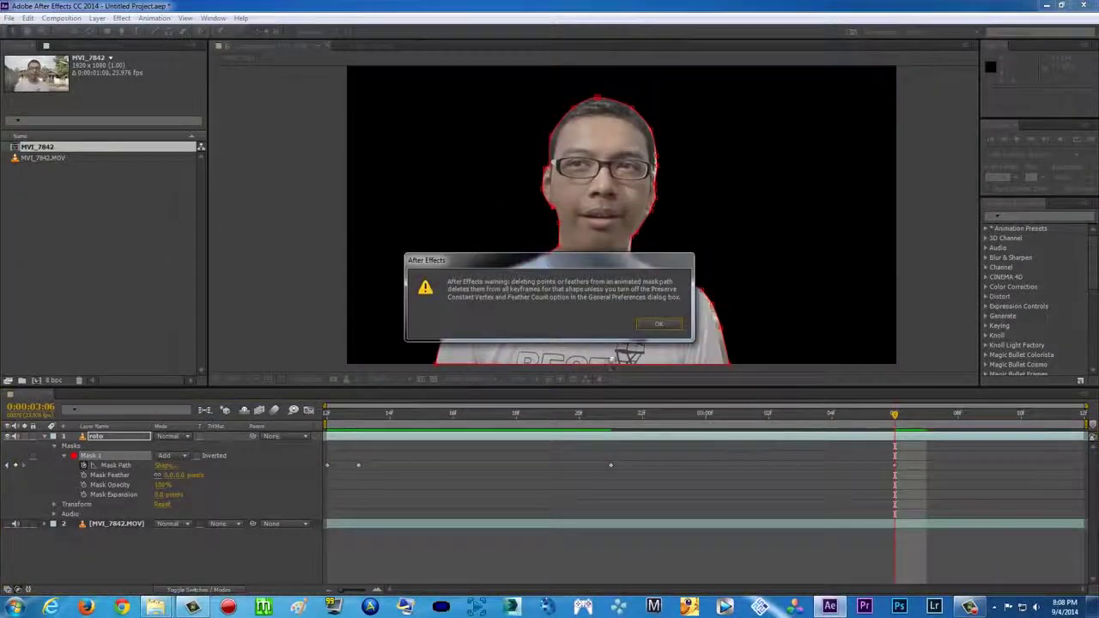
key("Return")
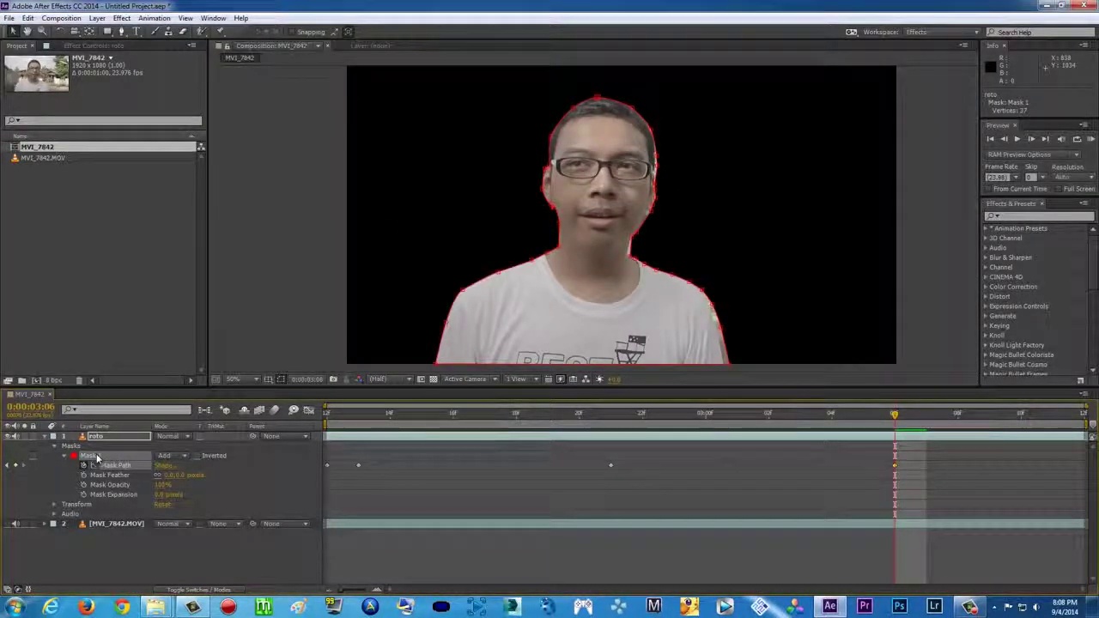
double_click(96, 457)
left_click(95, 457)
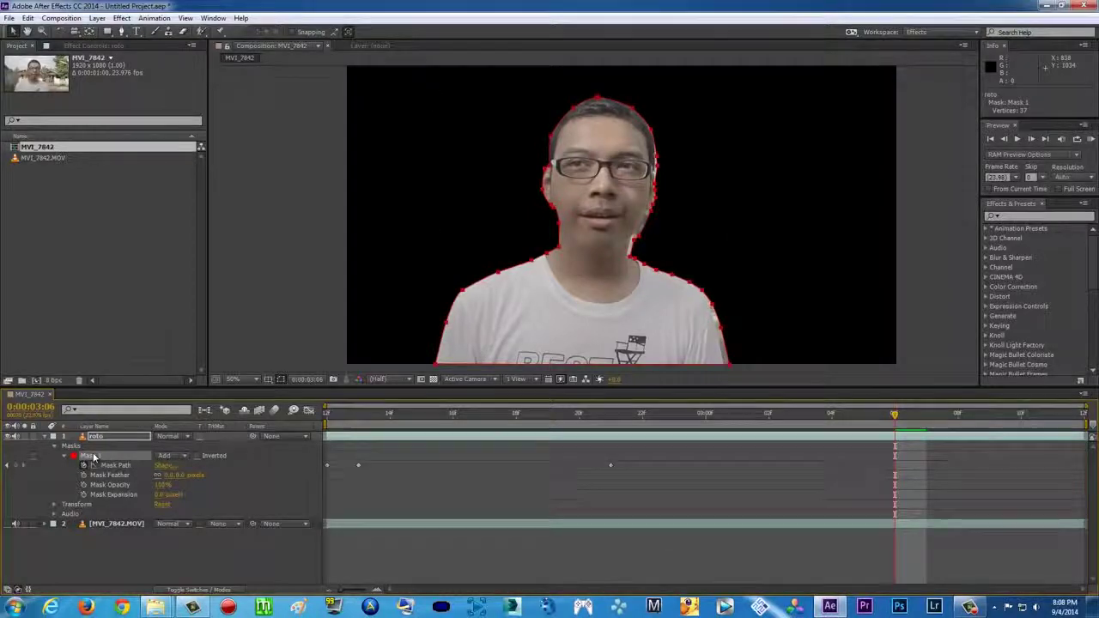
key("Delete")
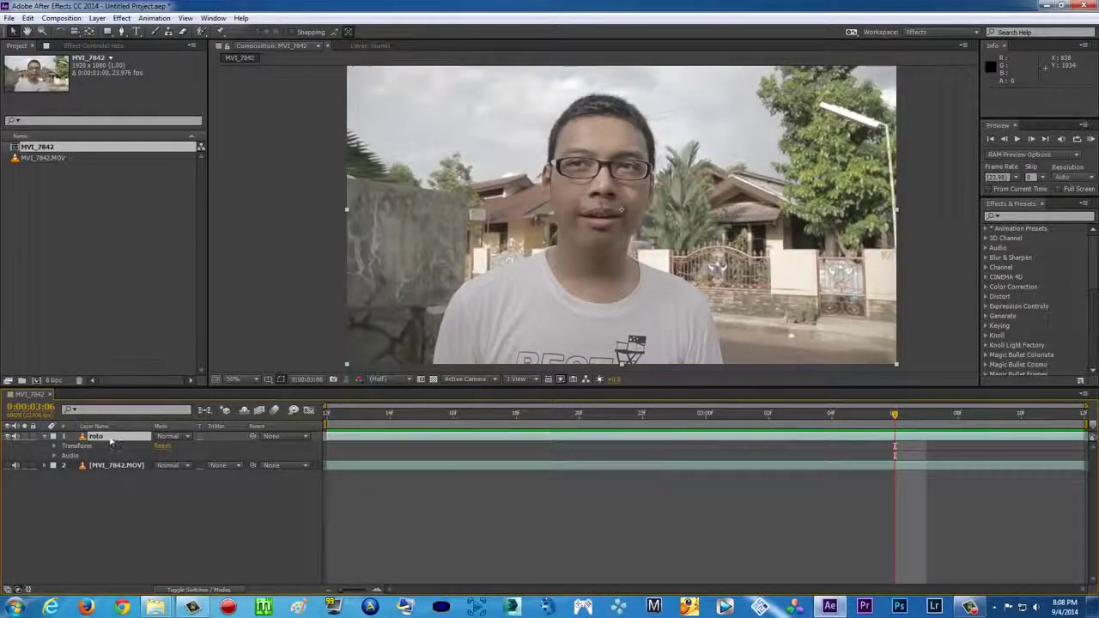
left_click(46, 437)
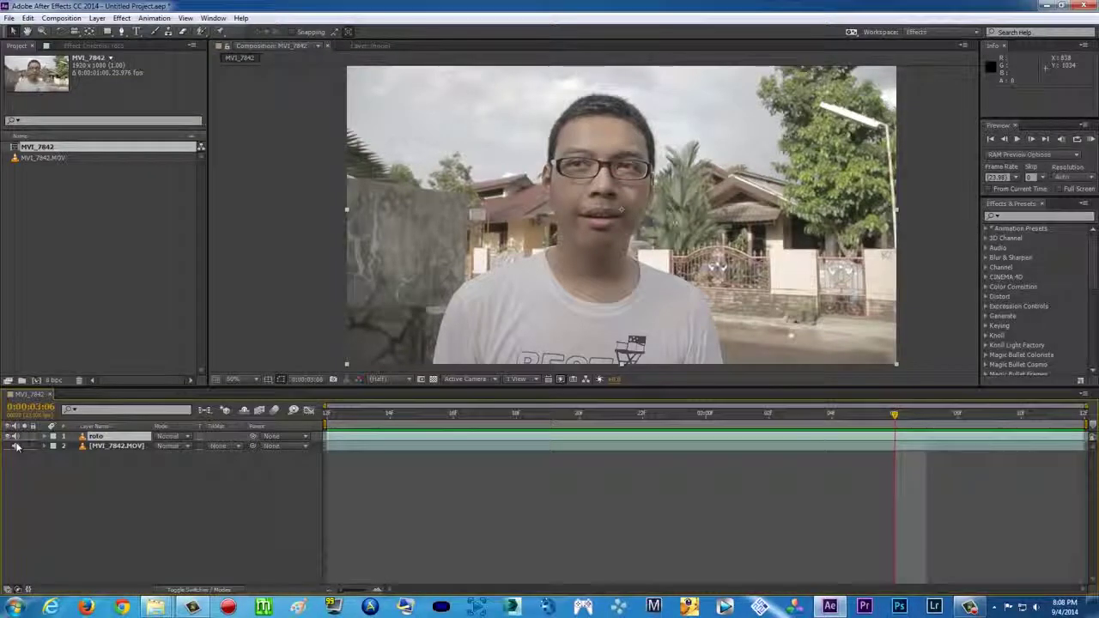
Choose the Refine Edge brush from the Roto Brush flyout and confirm the layer name roto
left_click(200, 32)
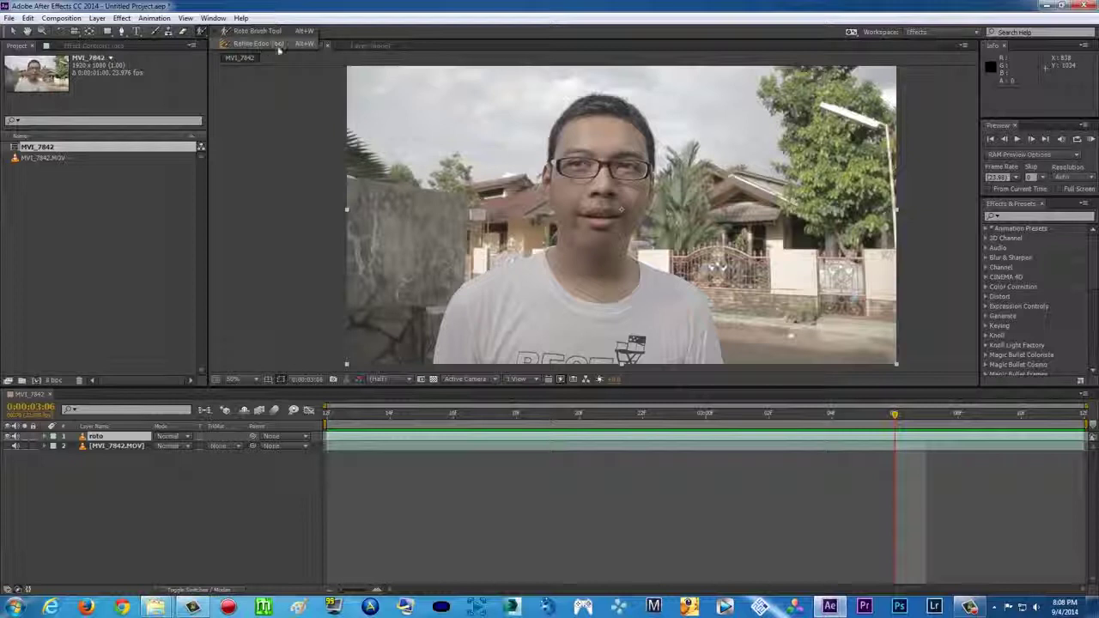
left_click(266, 44)
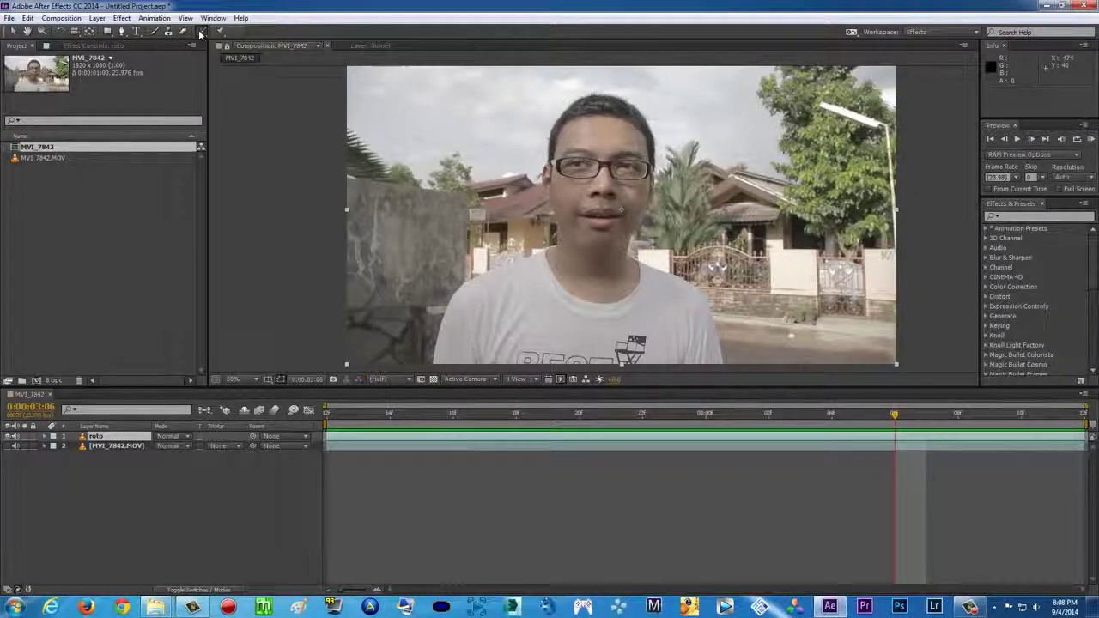
key("Return")
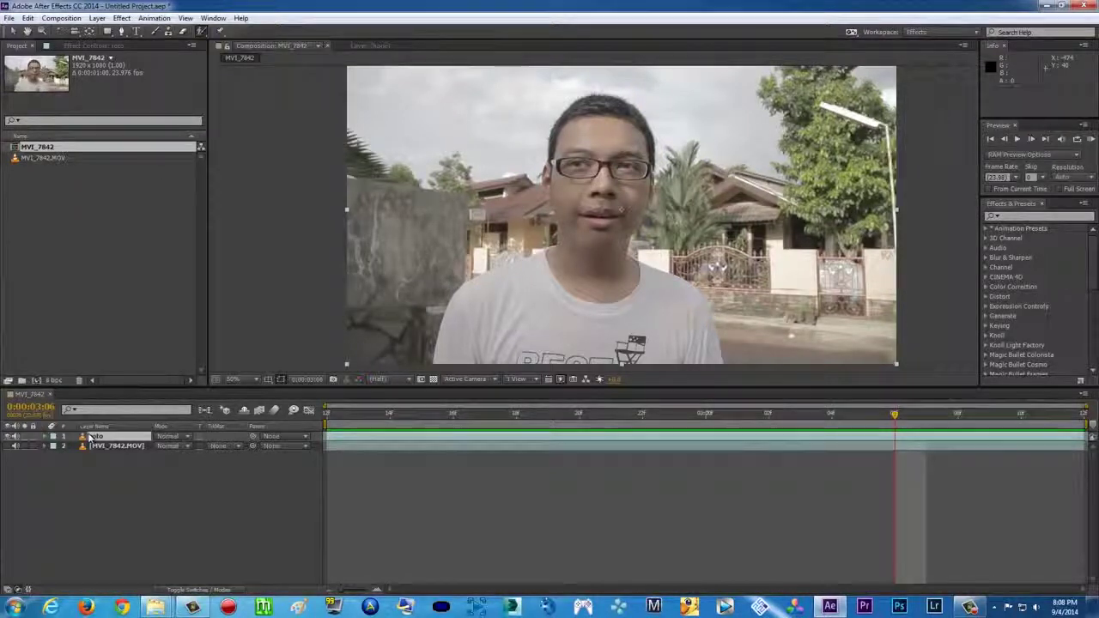
key("Return")
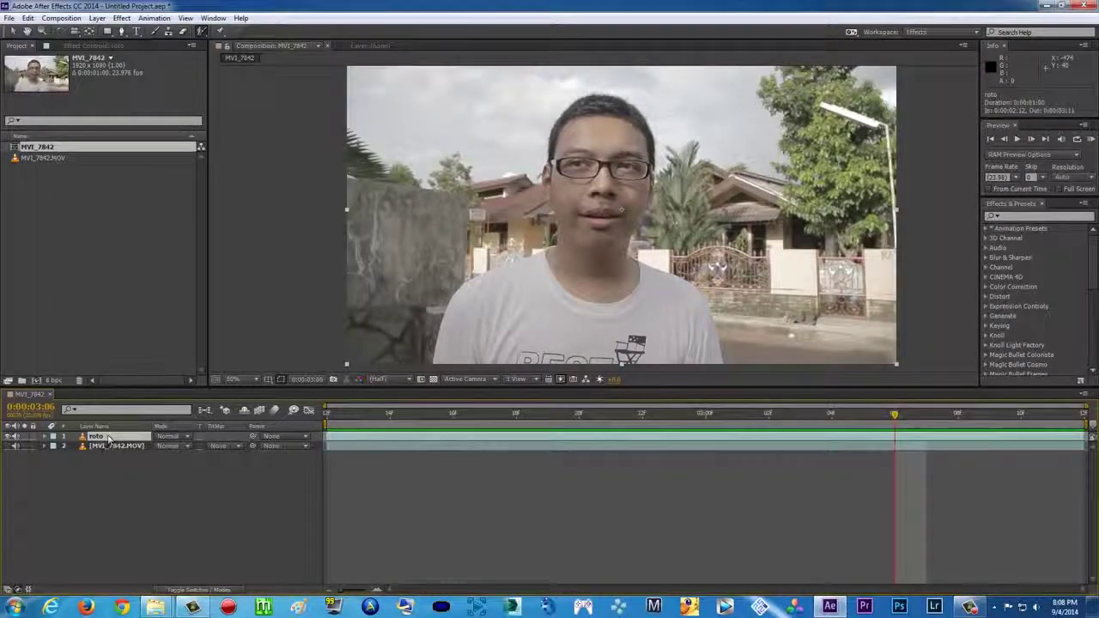
Open the roto layer in the Layer panel, paint a foreground stroke over the mouth, and resize the brush
double_click(378, 438)
left_click_drag(593, 197, 565, 199)
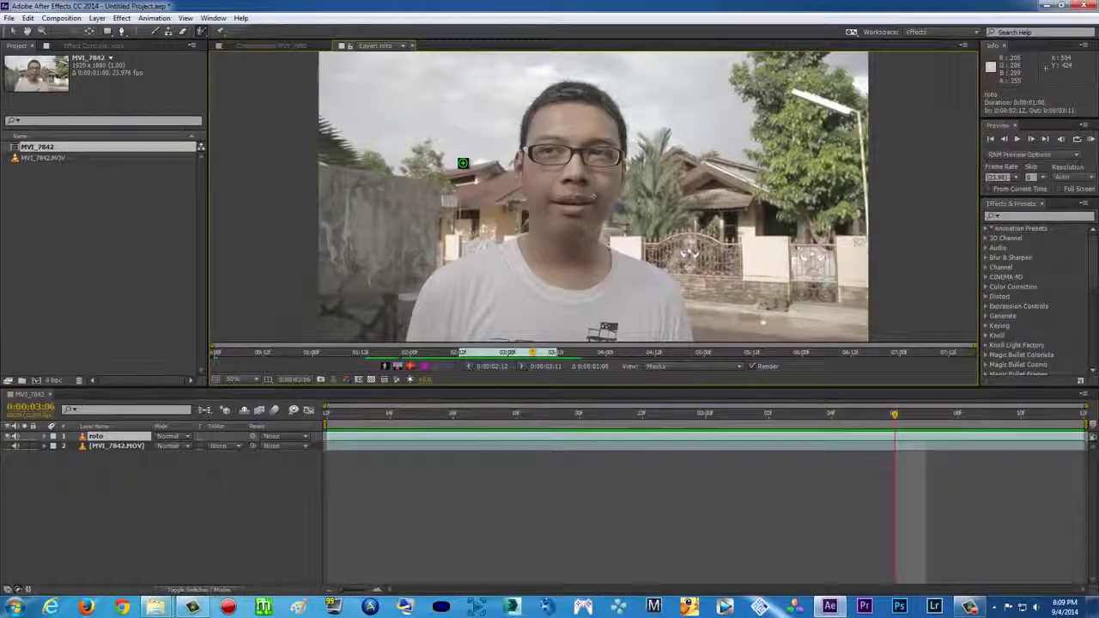
left_click_drag(464, 162, 472, 114)
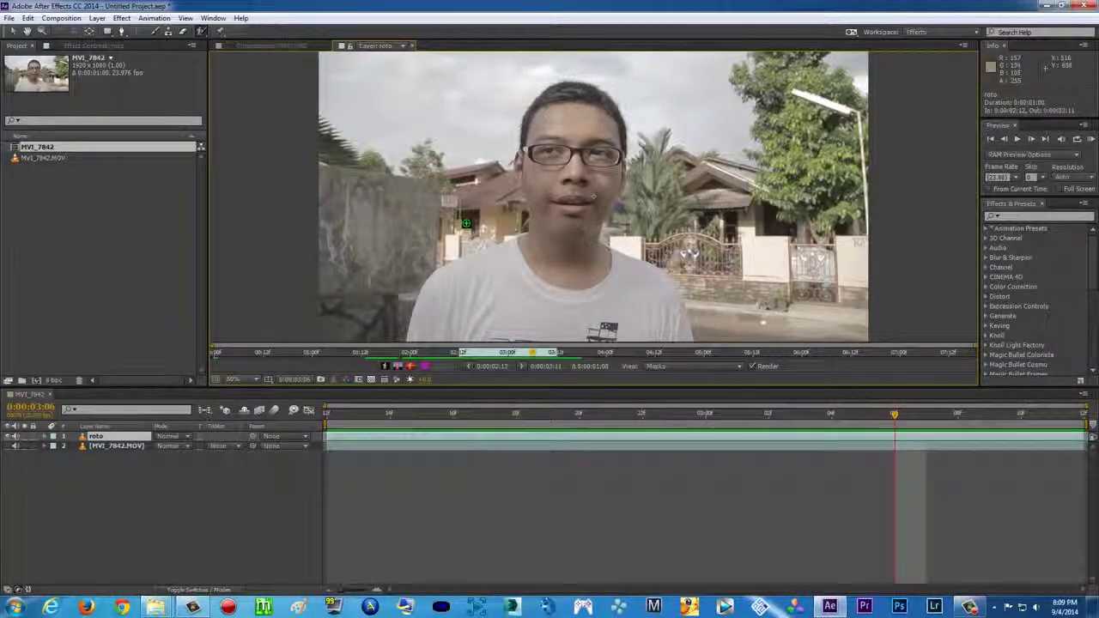
Paint foreground strokes from the left shoulder up the neck, hair top and chest
left_click(423, 336)
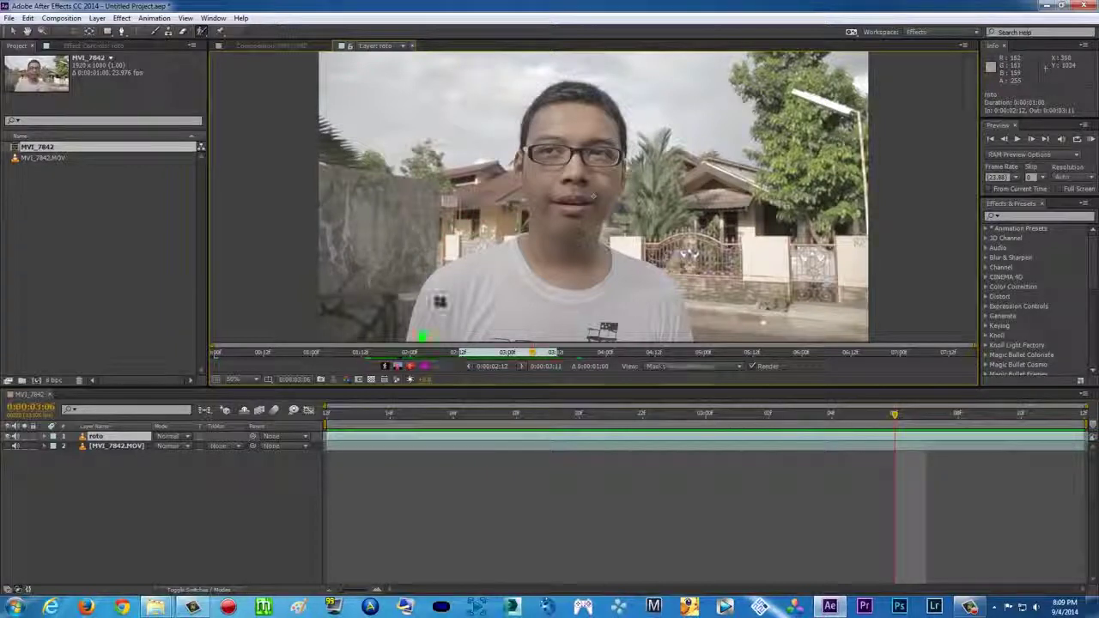
left_click_drag(474, 271, 527, 249)
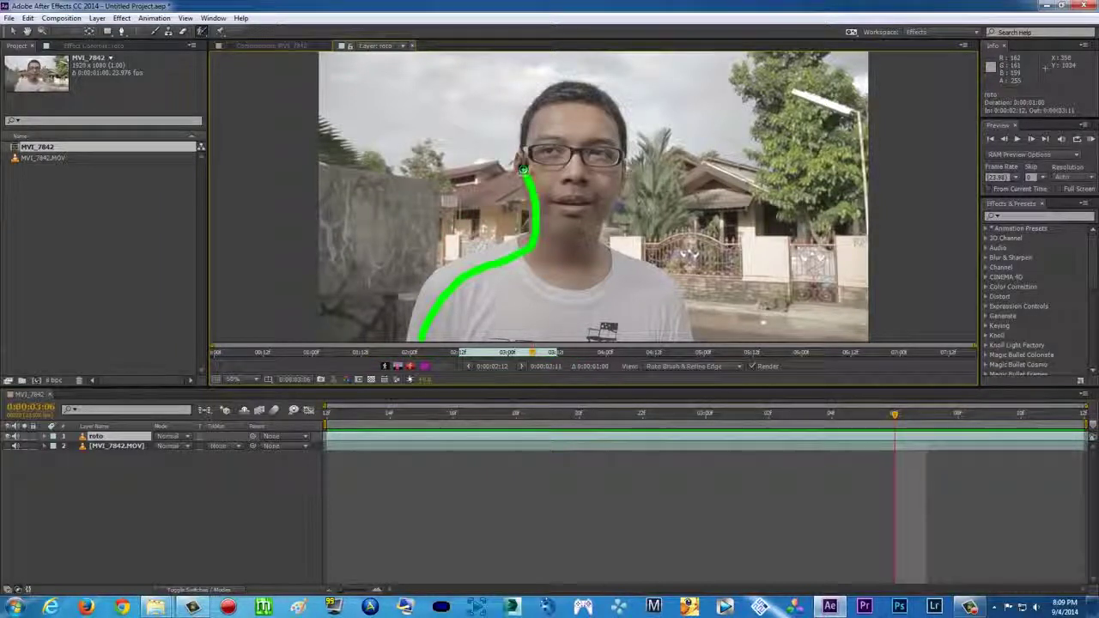
mouse_move(532, 115)
left_mouse_down()
mouse_move(559, 93)
mouse_move(620, 176)
mouse_move(596, 215)
left_mouse_up()
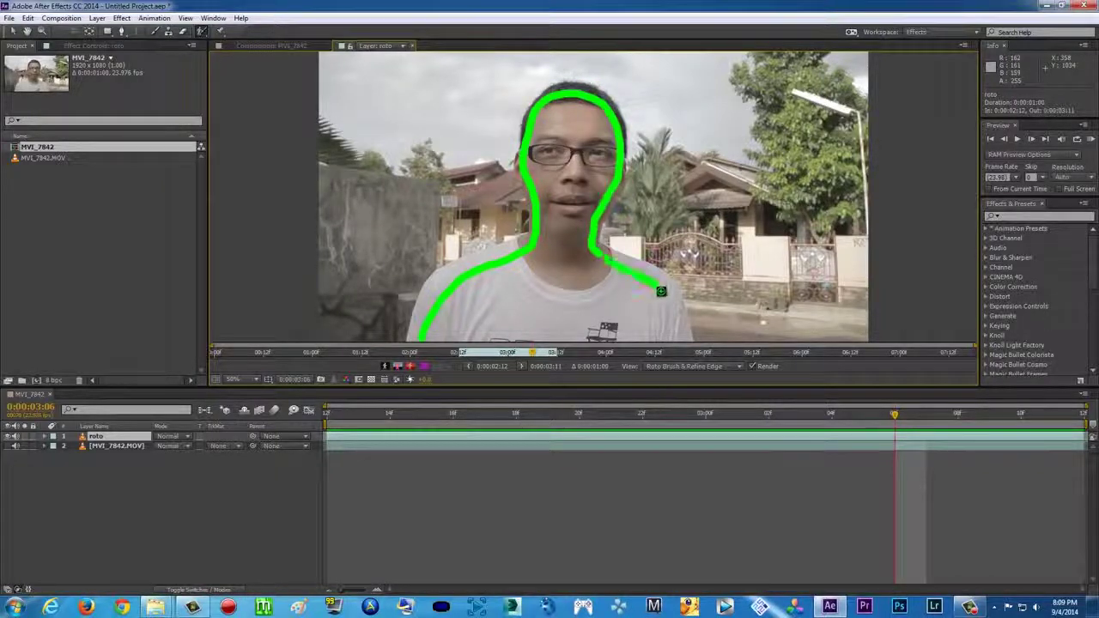
mouse_move(666, 341)
left_mouse_down()
mouse_move(562, 199)
mouse_move(570, 110)
left_mouse_up()
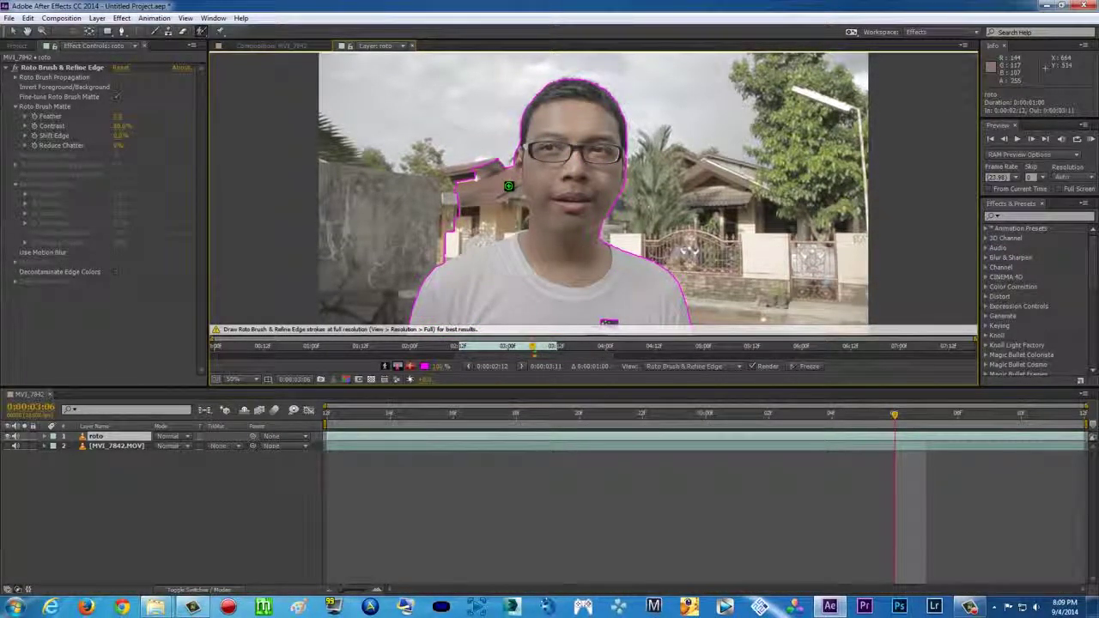
At 100% zoom, paint a background stroke over the building beside his head
key("period")
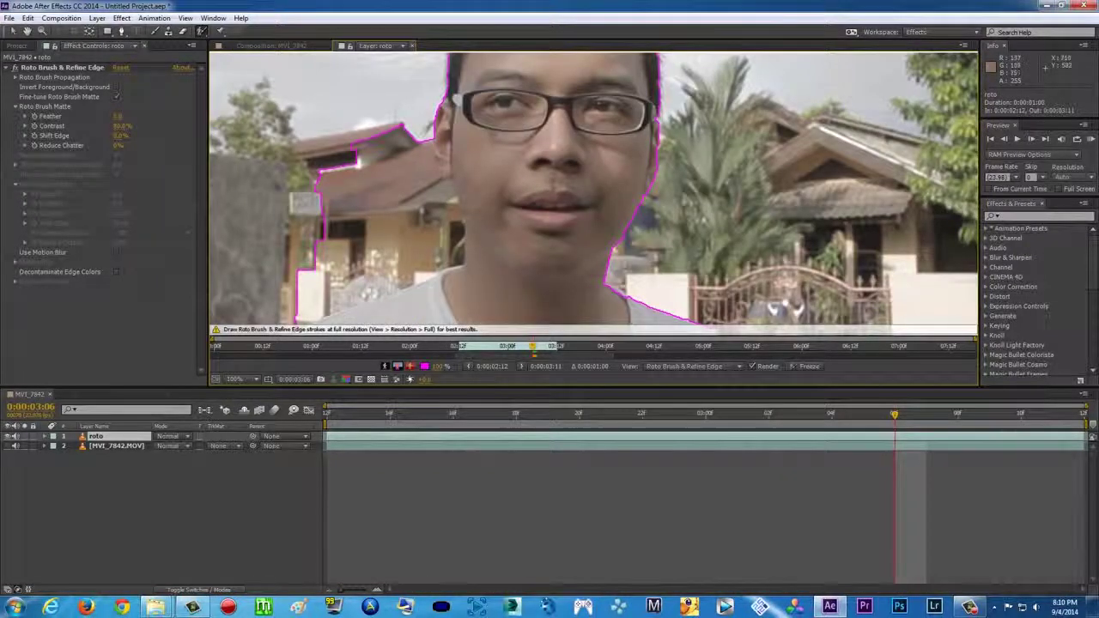
left_click_drag(550, 197, 644, 154)
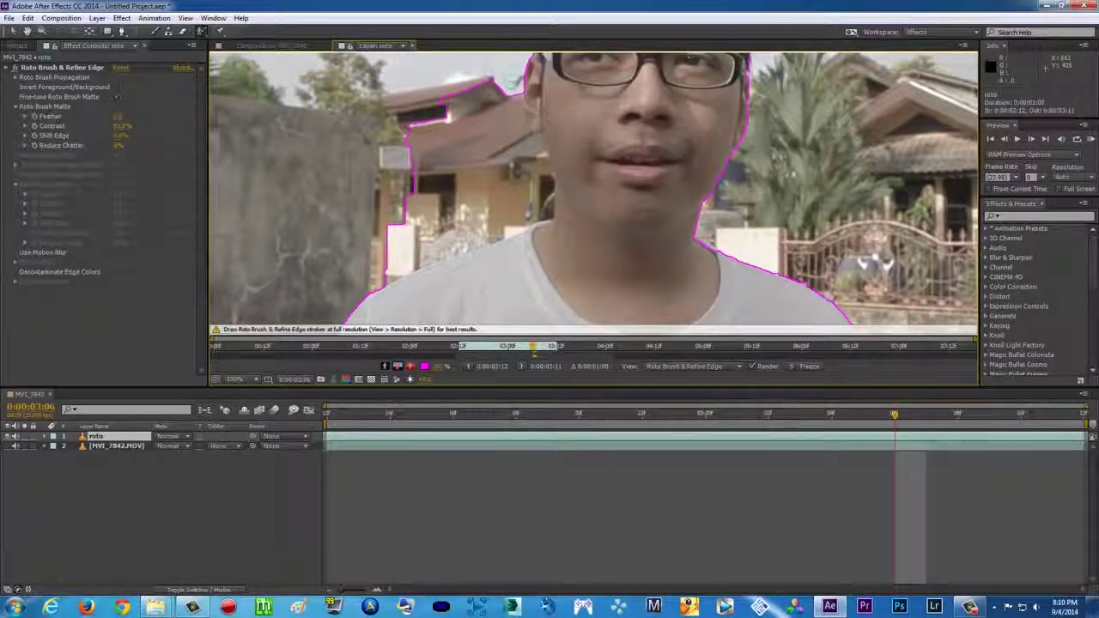
mouse_move(510, 75)
left_mouse_down()
mouse_move(407, 253)
mouse_move(491, 194)
left_mouse_up()
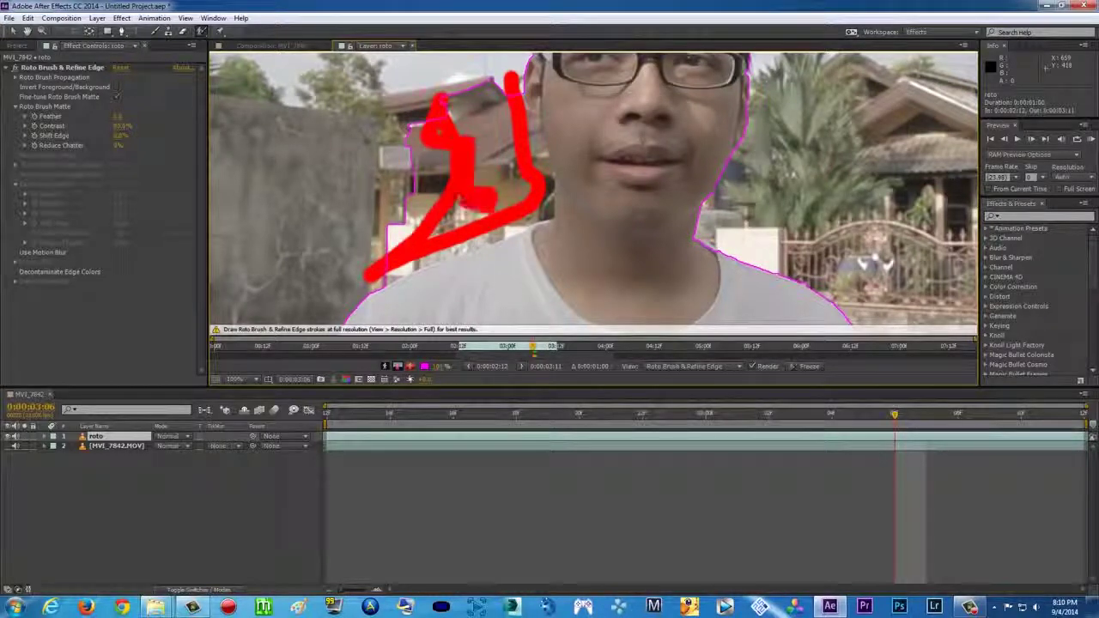
Refine the left shoulder edge with background and foreground Roto Brush strokes
scroll(493, 233, "up", 2)
scroll(503, 115, "down", 5)
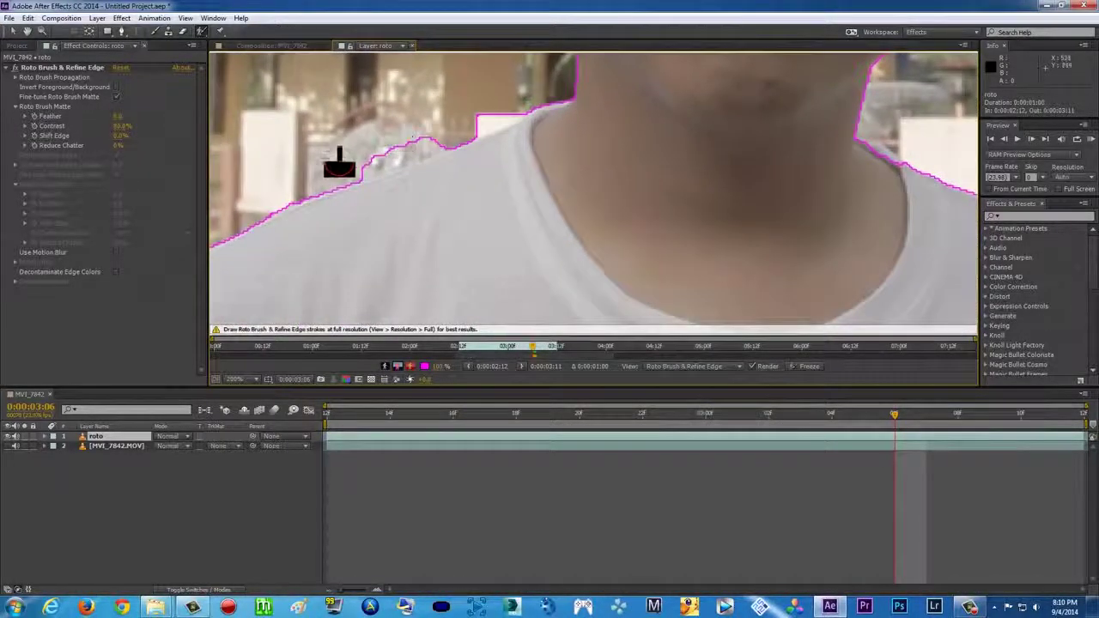
left_click_drag(339, 165, 521, 119)
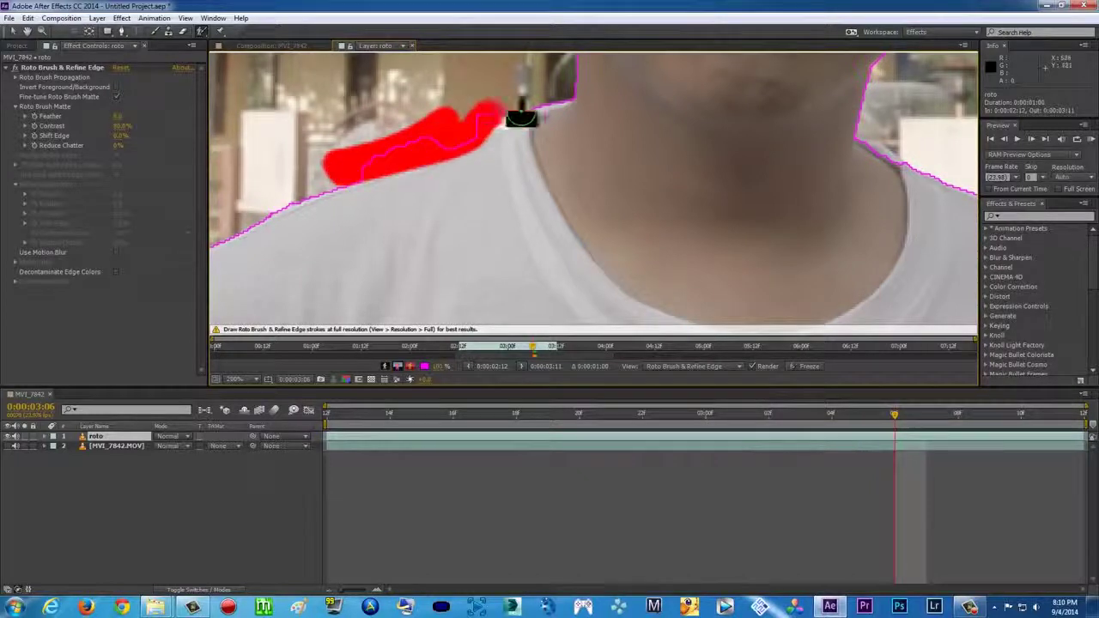
left_click_drag(372, 196, 535, 152)
left_click_drag(392, 197, 562, 124)
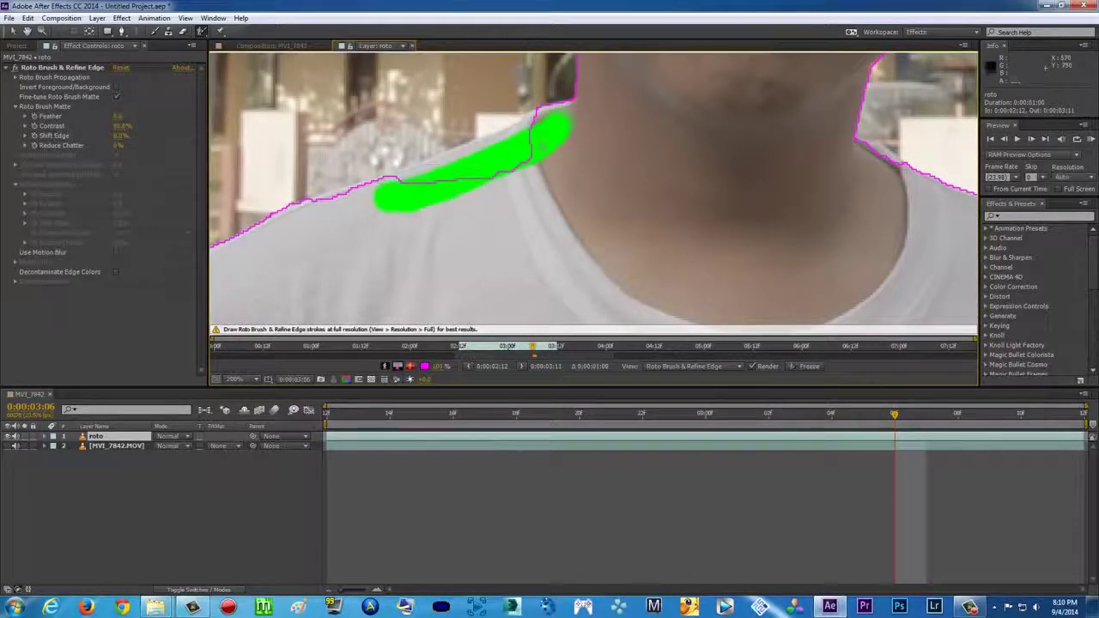
left_click_drag(404, 191, 526, 130)
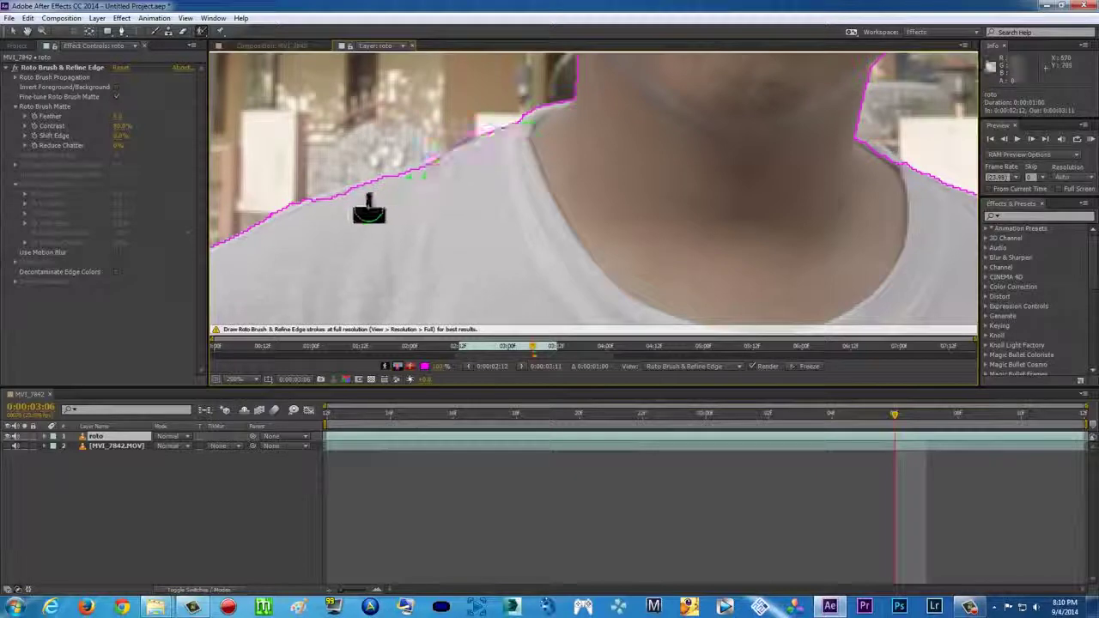
left_click_drag(316, 213, 441, 172)
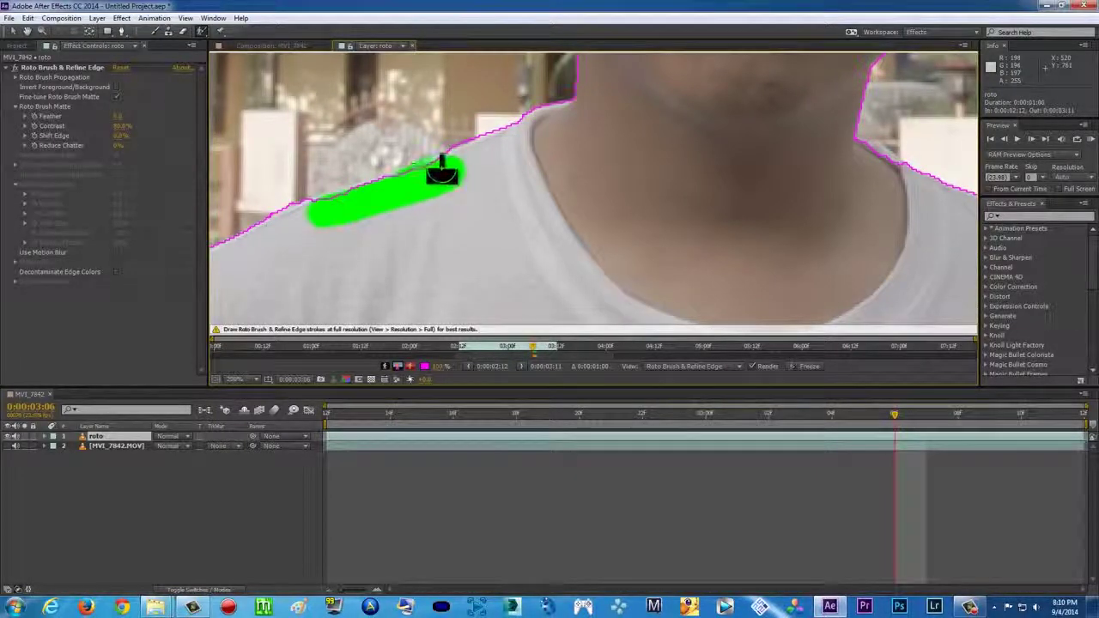
scroll(564, 166, "down", 2)
scroll(687, 176, "down", 1)
scroll(622, 165, "up", 3)
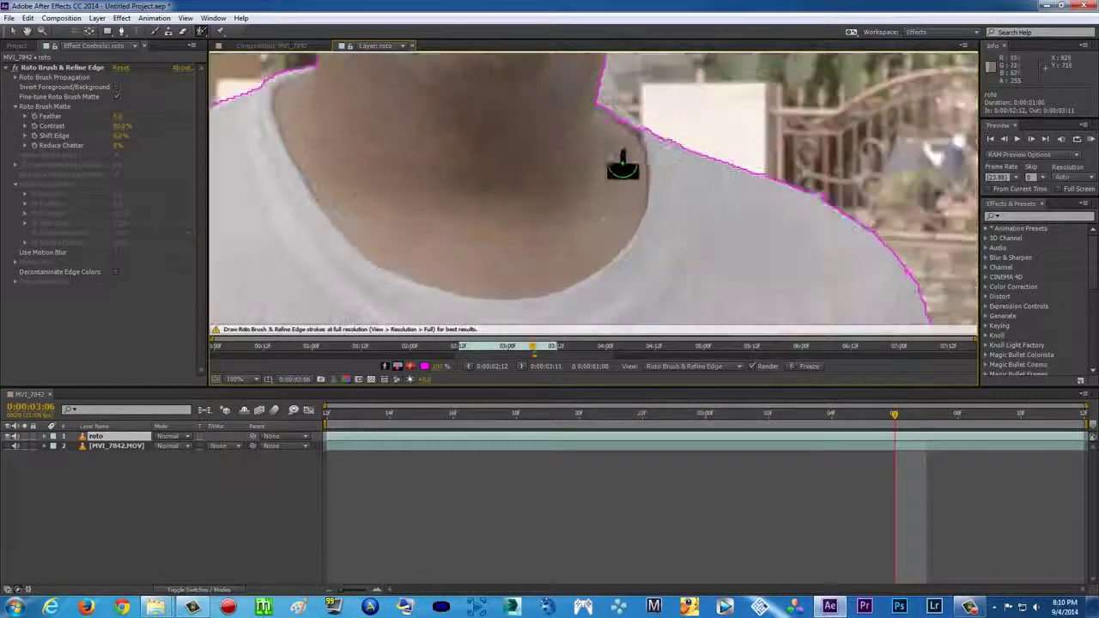
scroll(601, 129, "down", 1)
Add the right side of the neck and remove background along the jaw and neck edge
left_click_drag(596, 123, 635, 142)
scroll(639, 146, "up", 1)
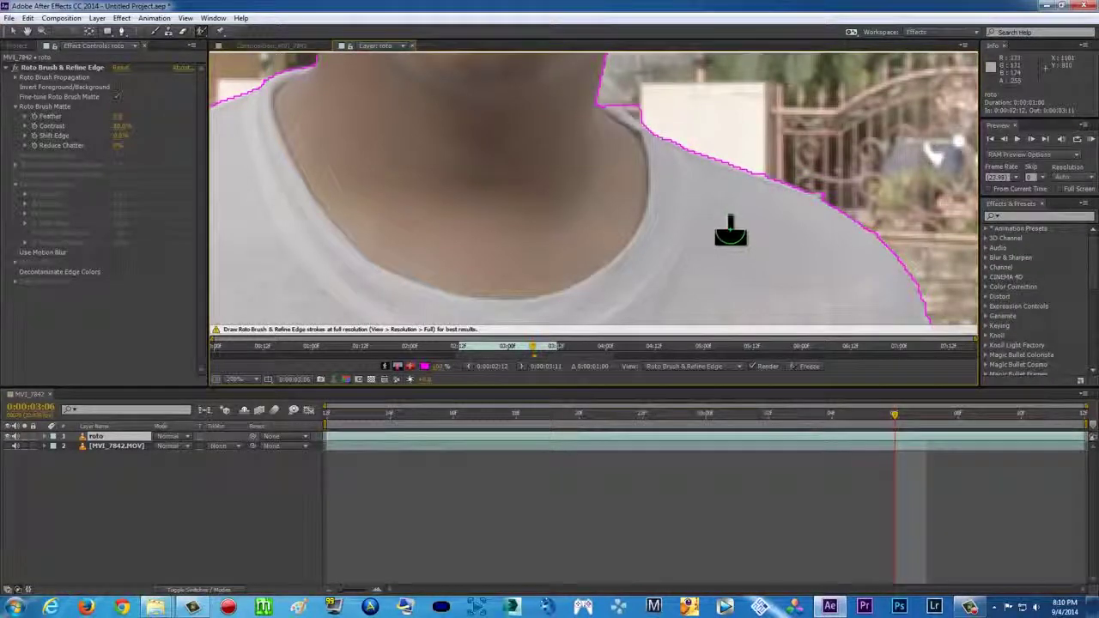
left_click_drag(633, 96, 640, 101)
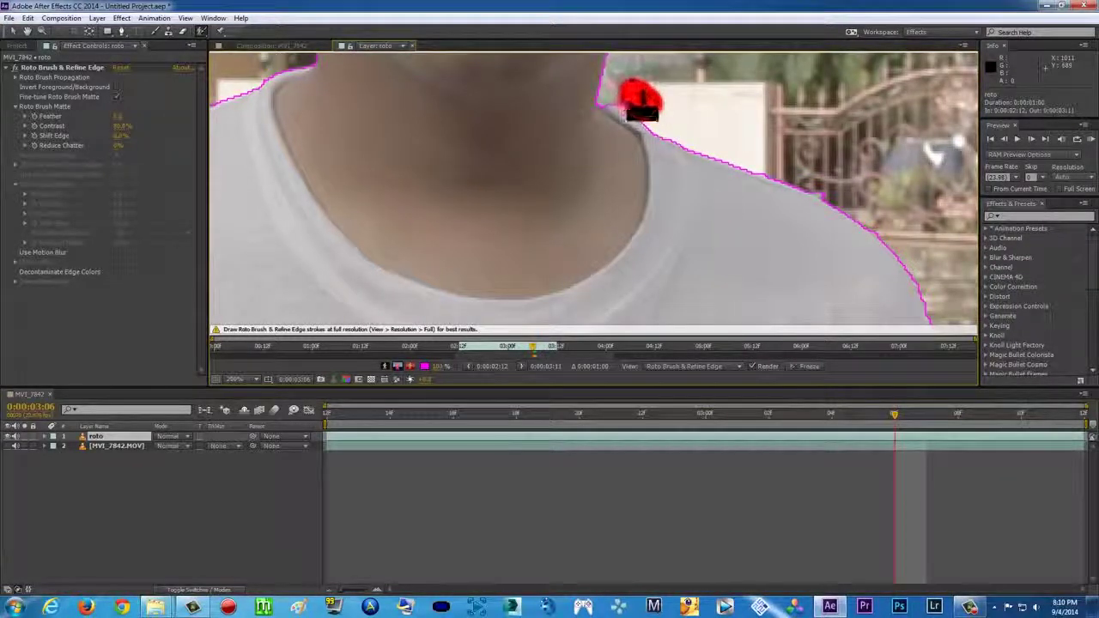
scroll(621, 123, "up", 3)
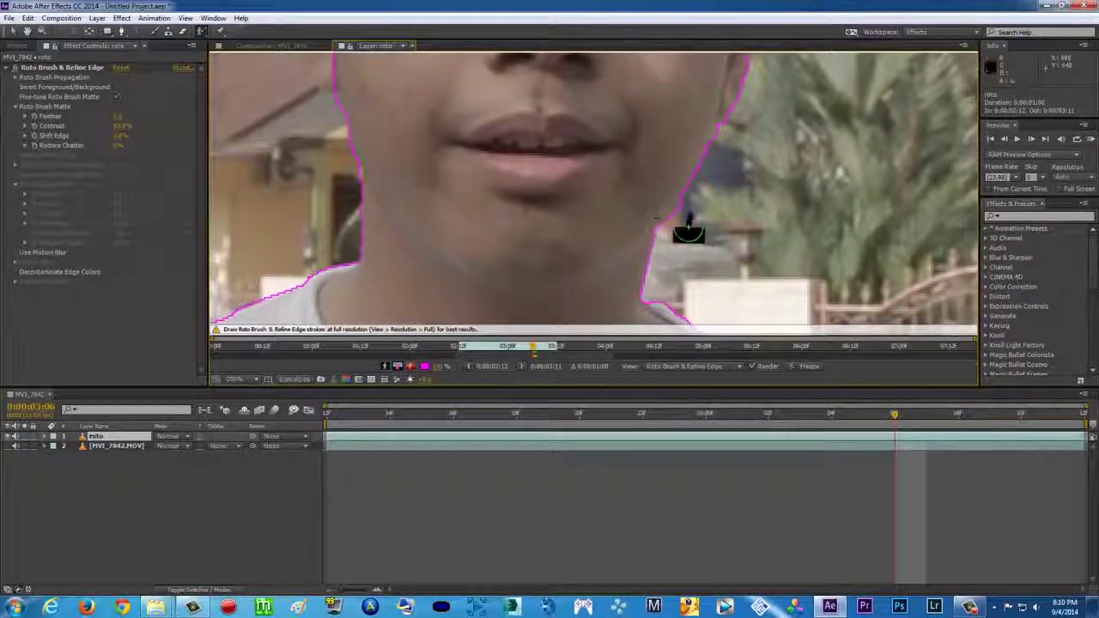
left_click_drag(689, 221, 692, 148)
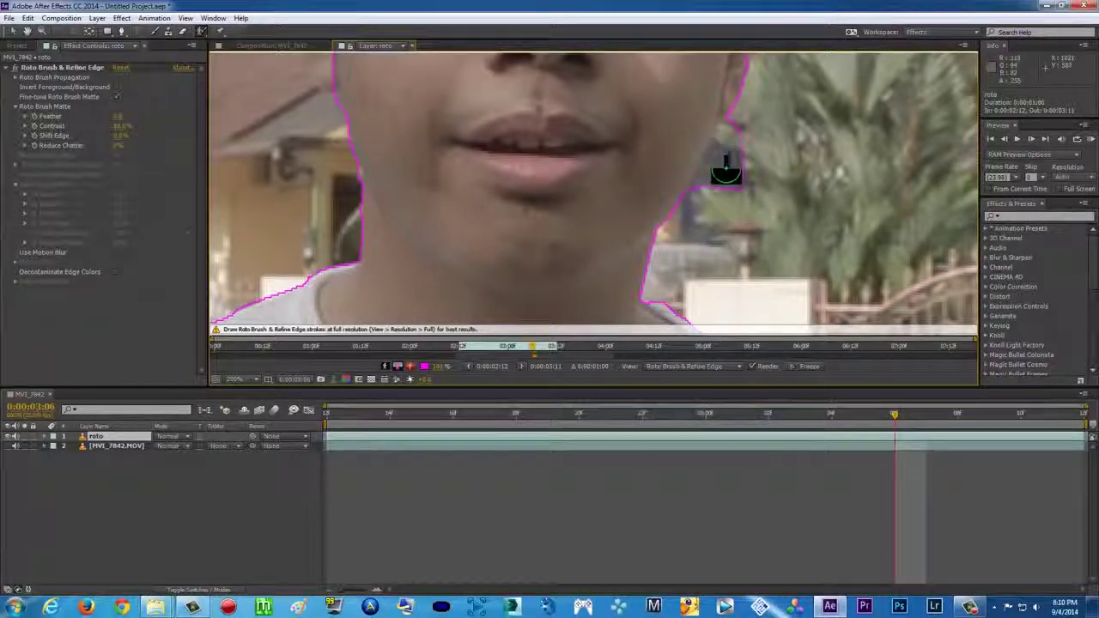
left_click_drag(695, 204, 740, 131)
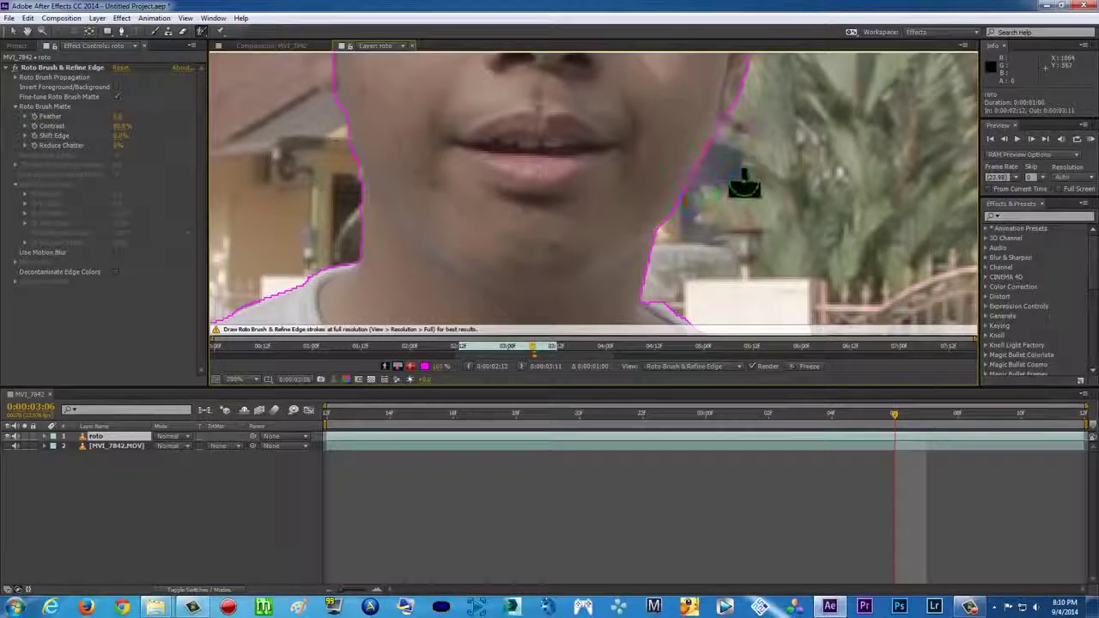
scroll(687, 206, "up", 4)
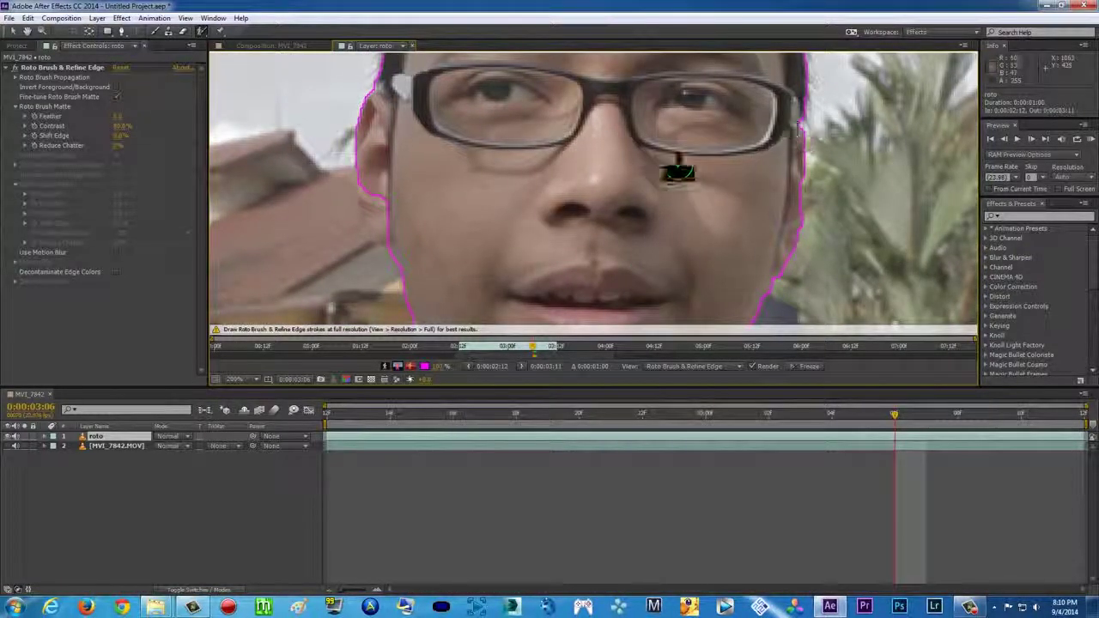
scroll(425, 238, "down", 2)
Include the ear in the foreground, undoing a stray background stroke beside it
left_click(412, 147)
left_click_drag(412, 159, 417, 191)
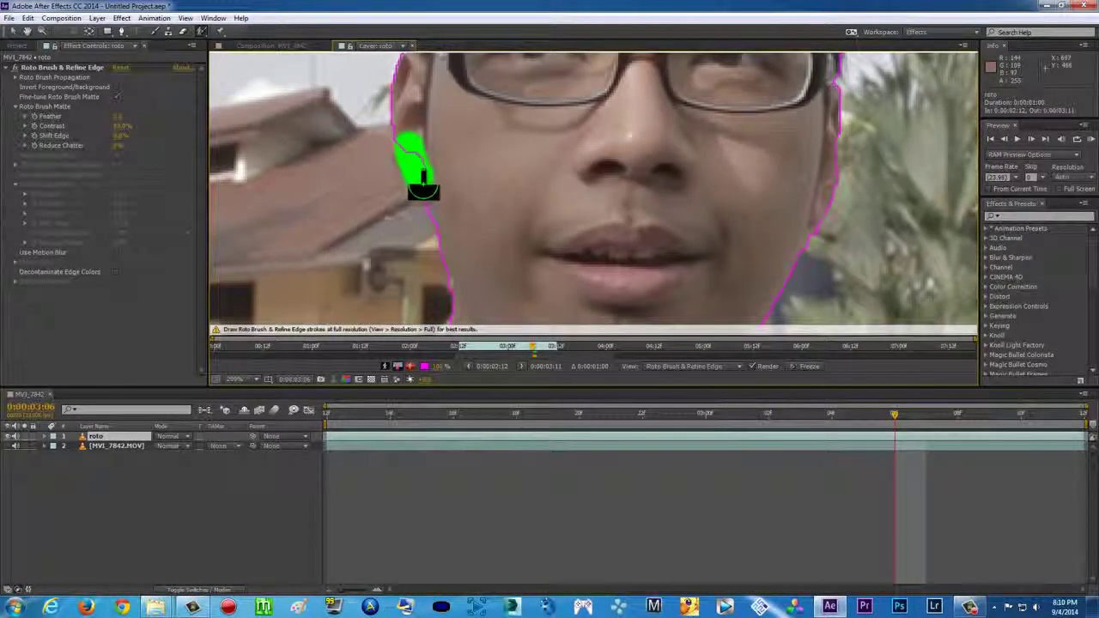
scroll(530, 171, "down", 2)
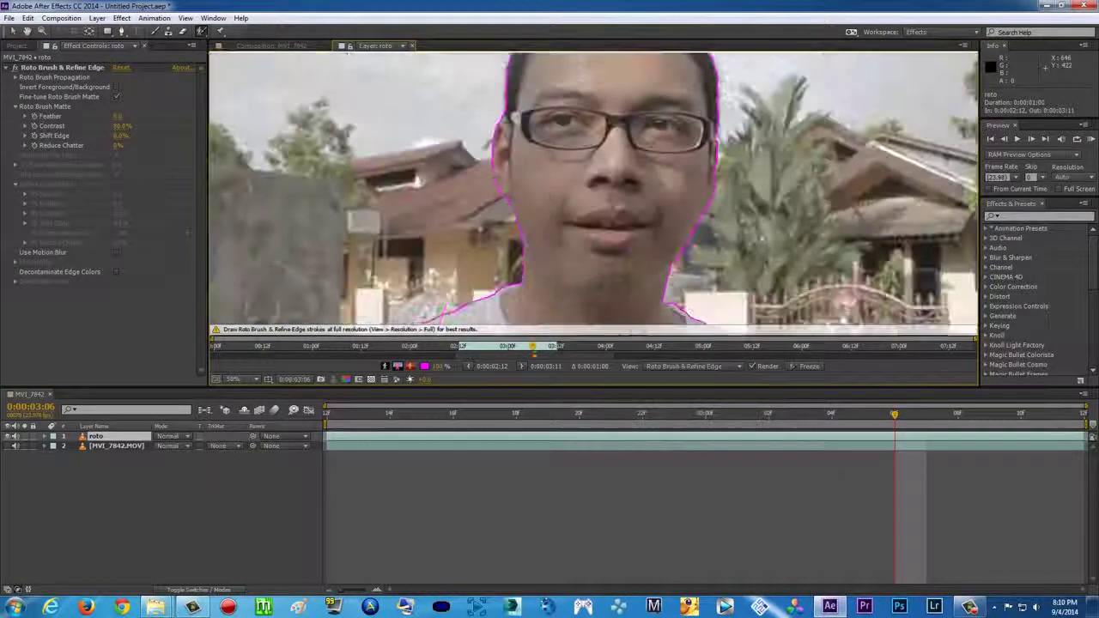
scroll(523, 233, "up", 2)
scroll(523, 233, "up", 2)
scroll(539, 178, "down", 2)
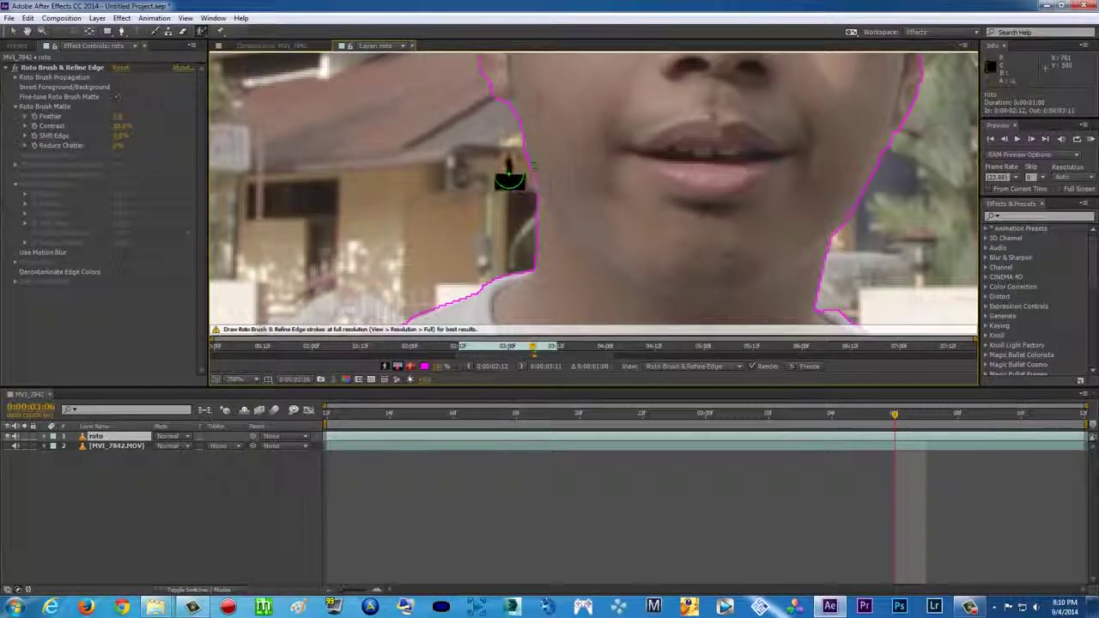
left_click_drag(511, 176, 521, 196, "alt")
key("ctrl+z")
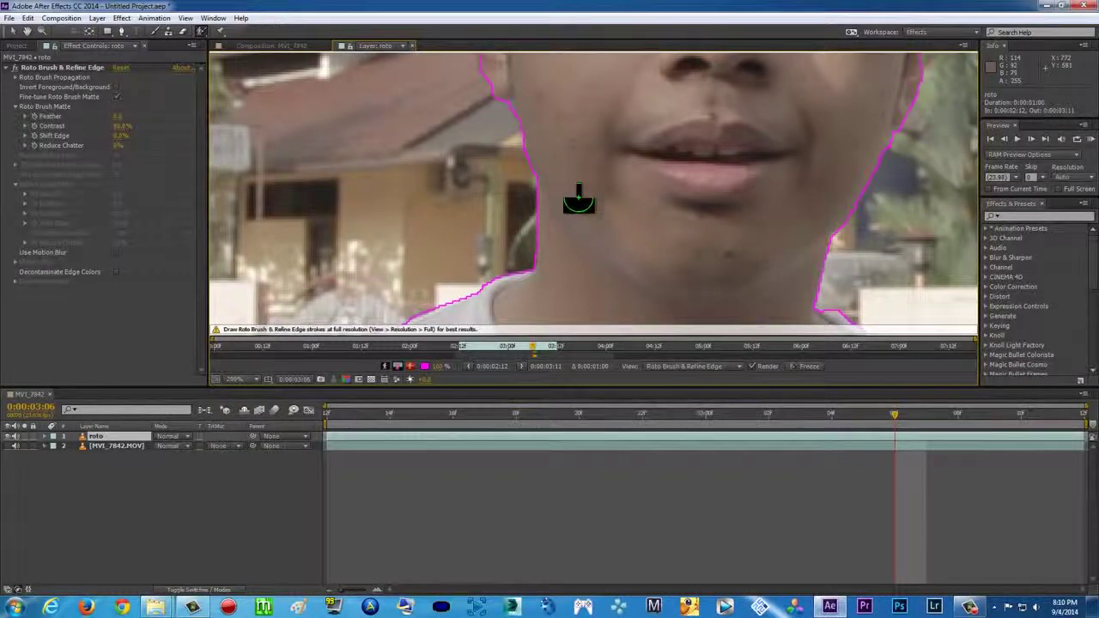
scroll(579, 197, "down", 1)
scroll(578, 197, "down", 1)
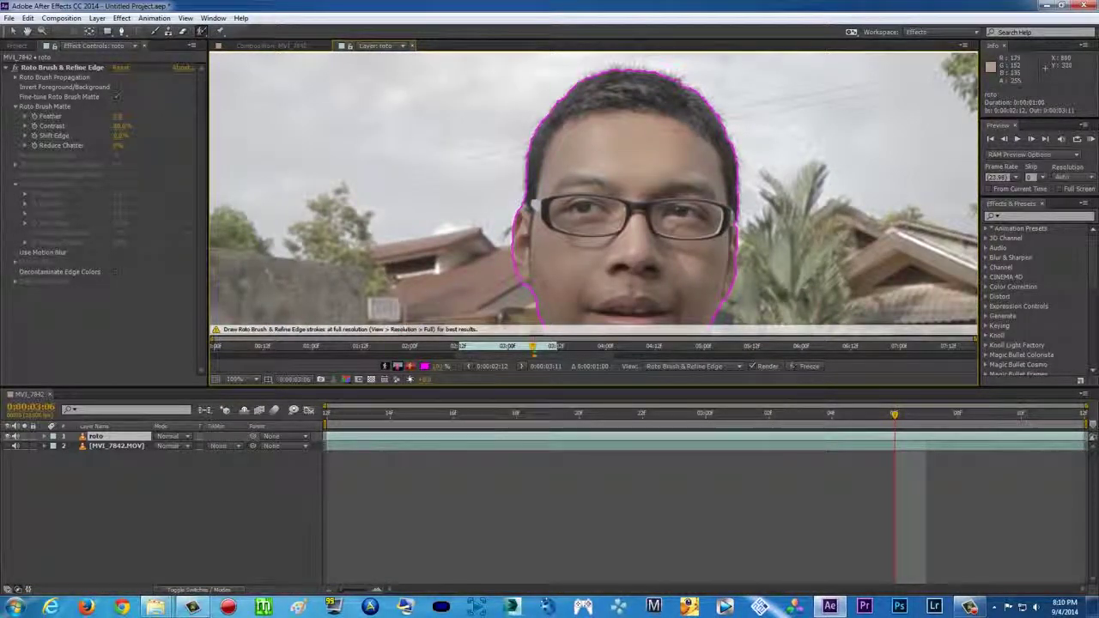
scroll(628, 98, "up", 1)
scroll(595, 230, "up", 1)
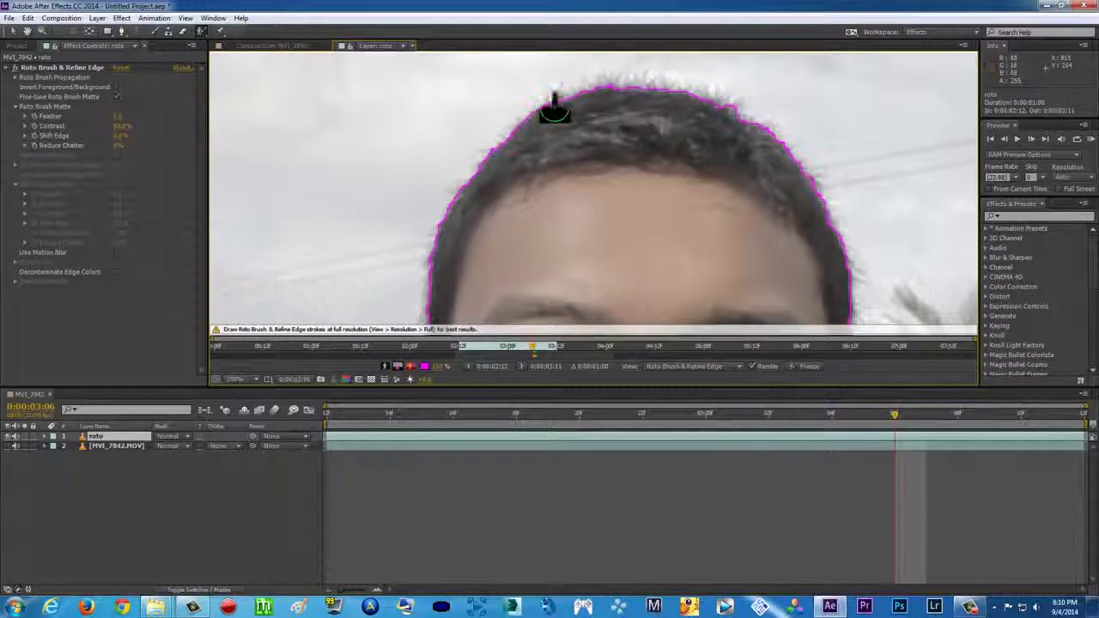
scroll(810, 215, "down", 1)
scroll(595, 189, "down", 2)
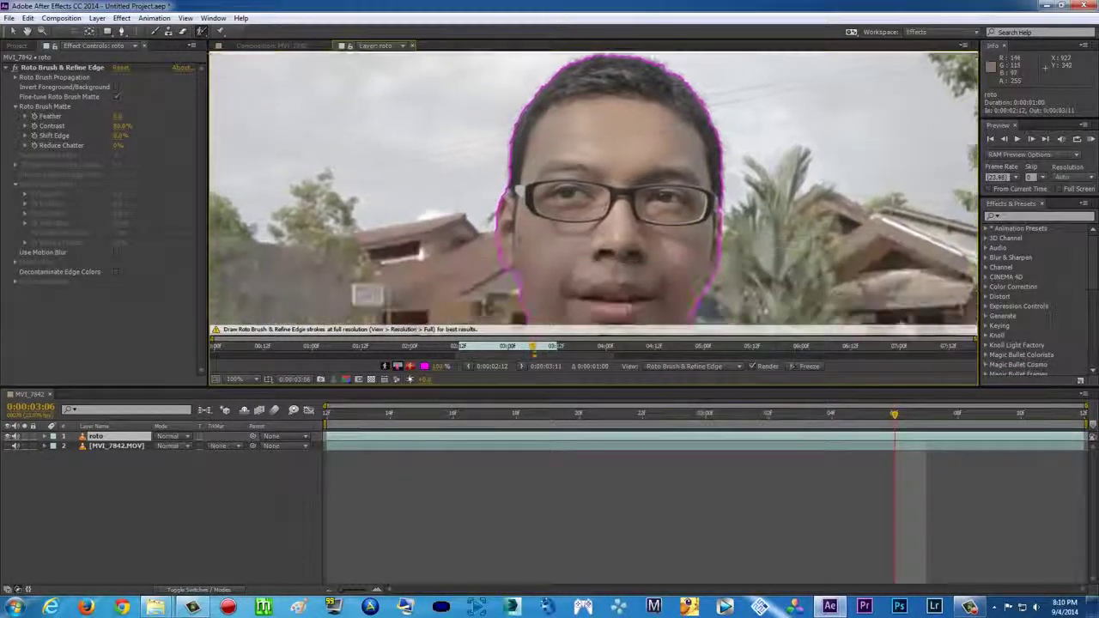
scroll(595, 189, "up", 1)
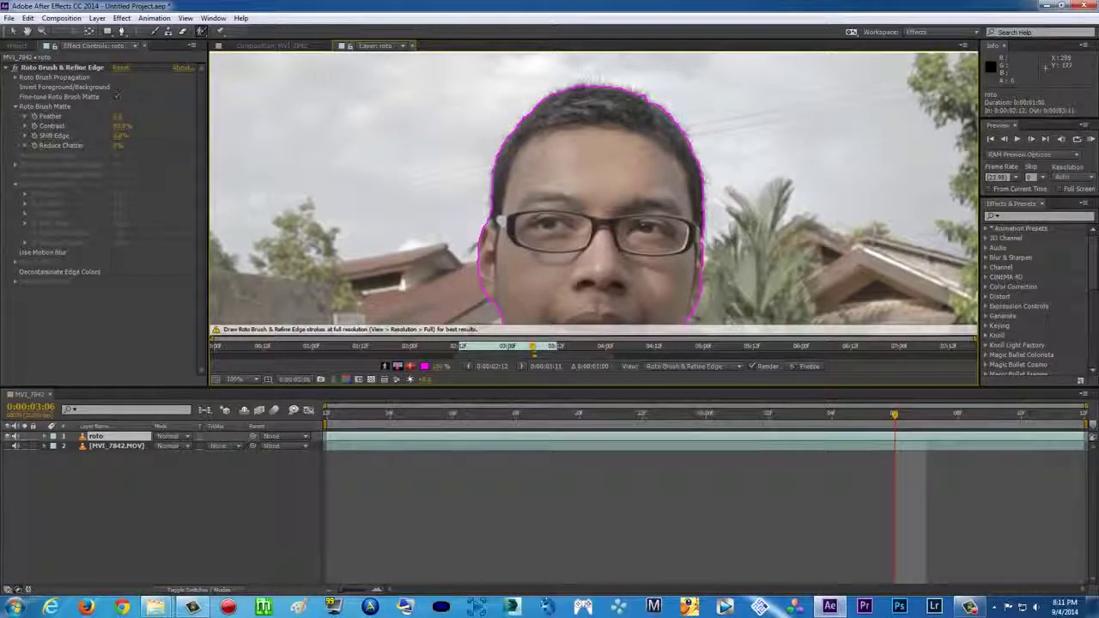
Paint Refine Edge strokes up the left side and across the top of the hair, then view the composition
left_click_drag(201, 31, 263, 48)
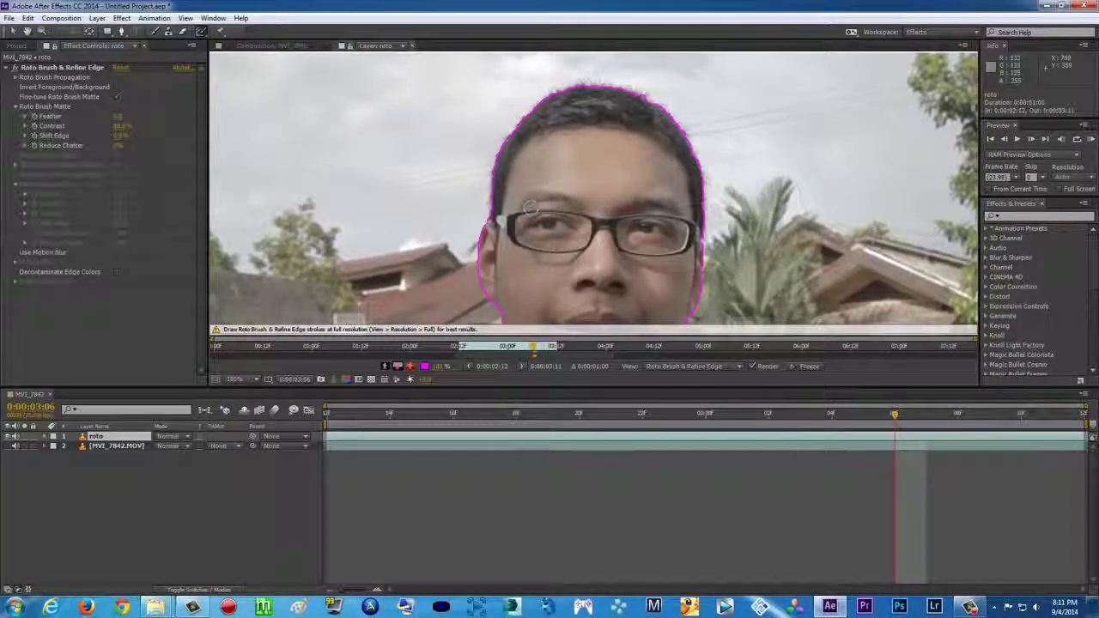
left_click_drag(560, 176, 456, 176)
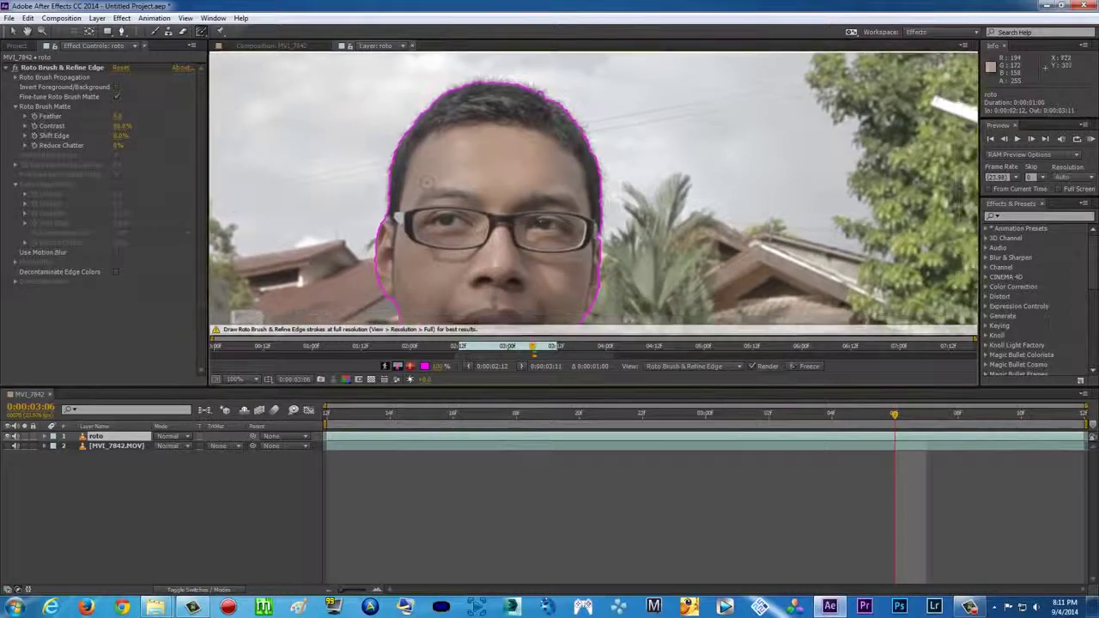
left_click_drag(391, 199, 409, 121)
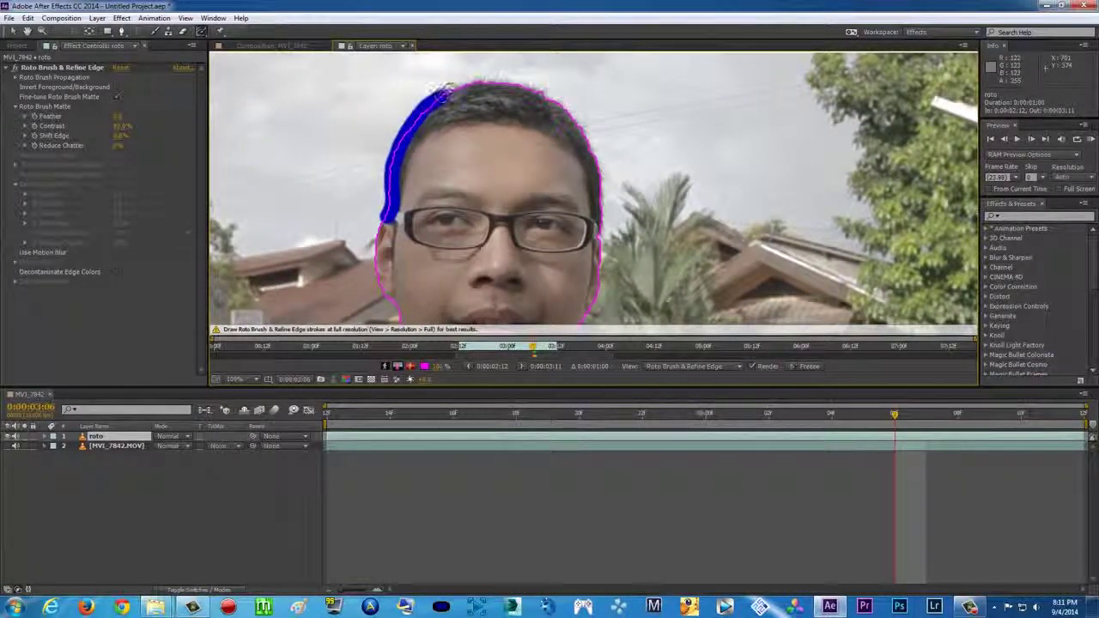
mouse_move(475, 85)
left_mouse_down()
mouse_move(464, 86)
mouse_move(527, 85)
mouse_move(574, 115)
mouse_move(599, 159)
mouse_move(598, 241)
left_mouse_up()
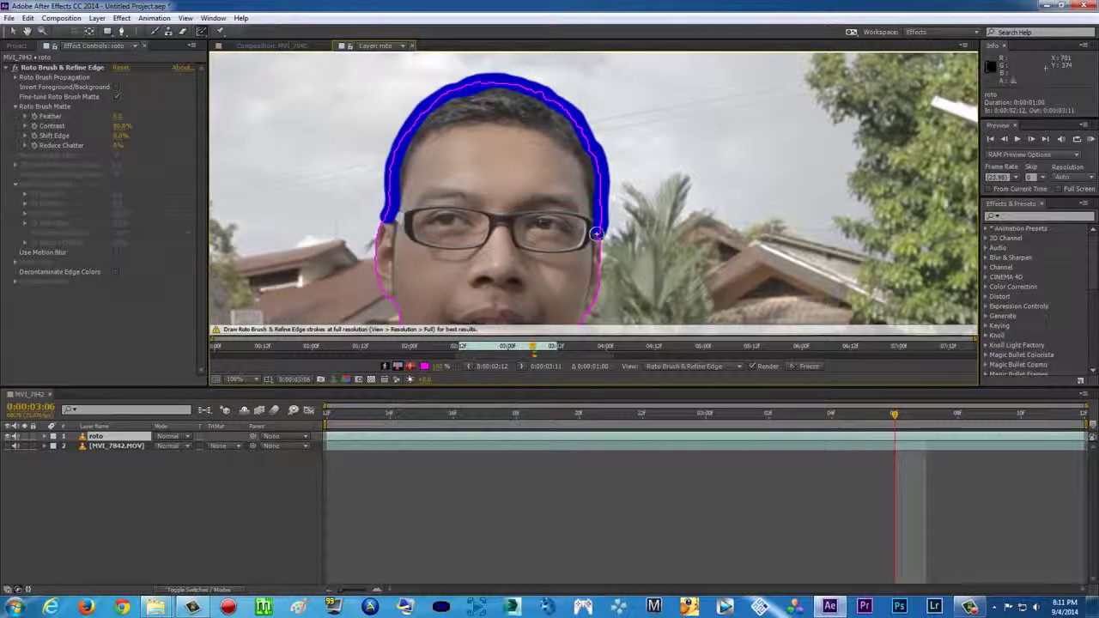
left_click(273, 47)
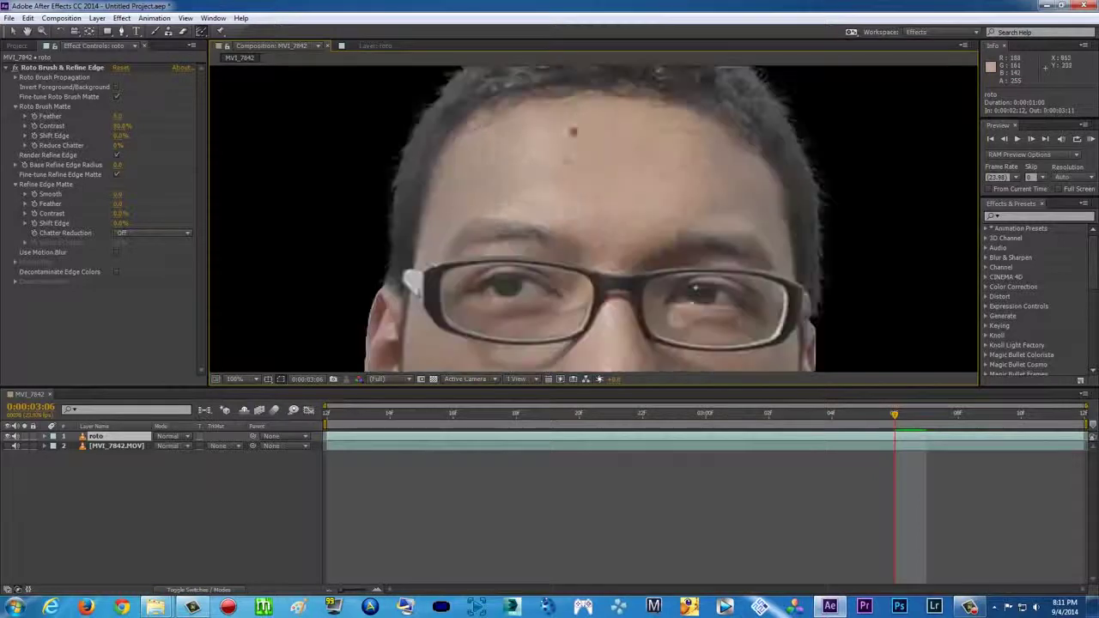
In the roto layer view, subtract the background patch beside the jaw from the matte
scroll(510, 153, "up", 2)
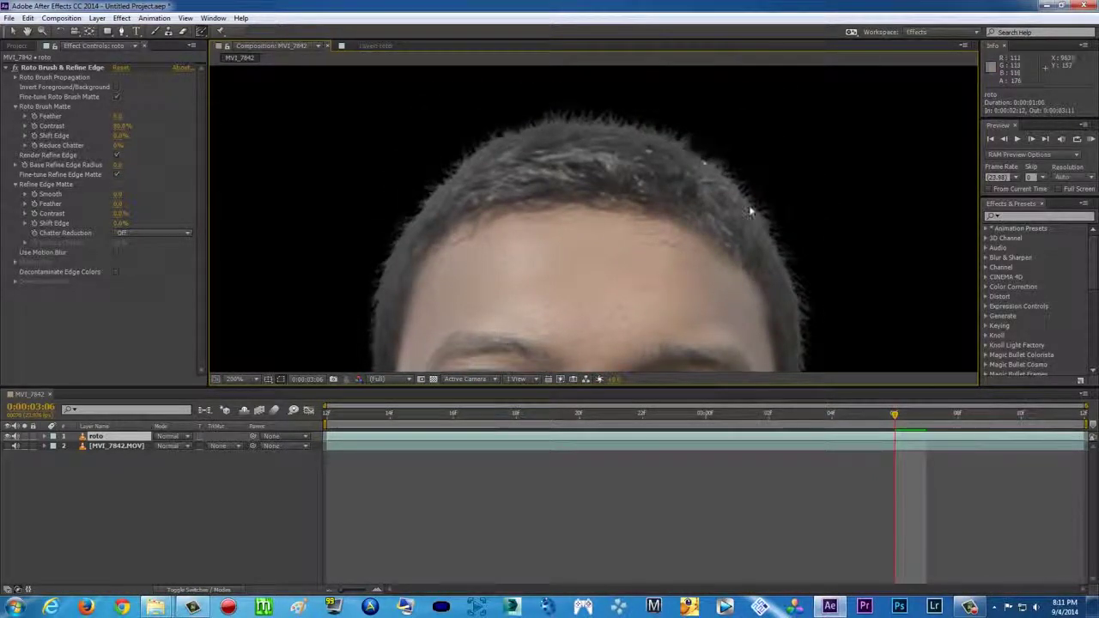
scroll(731, 226, "down", 3)
scroll(692, 159, "up", 2)
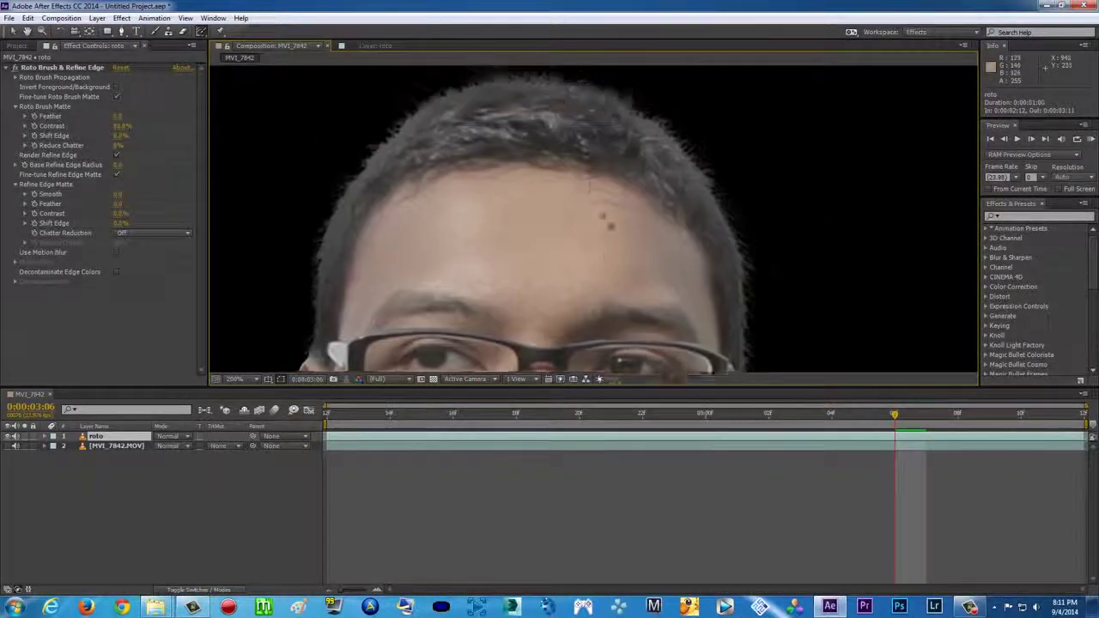
scroll(601, 220, "up", 2)
scroll(515, 123, "down", 3)
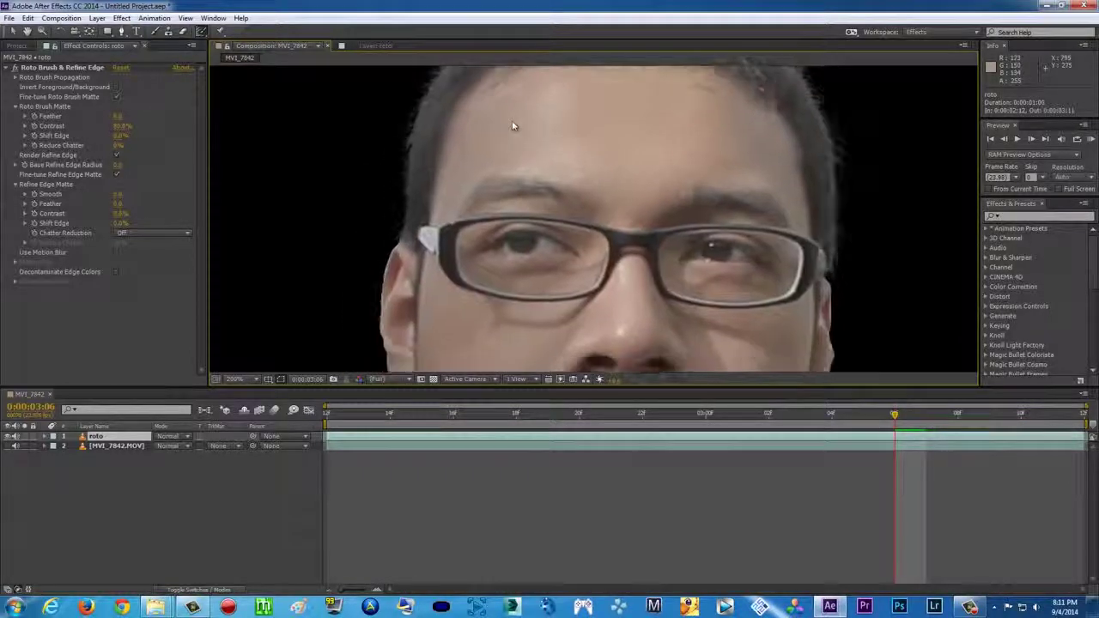
scroll(522, 154, "down", 2)
scroll(506, 151, "down", 2)
scroll(505, 258, "down", 2)
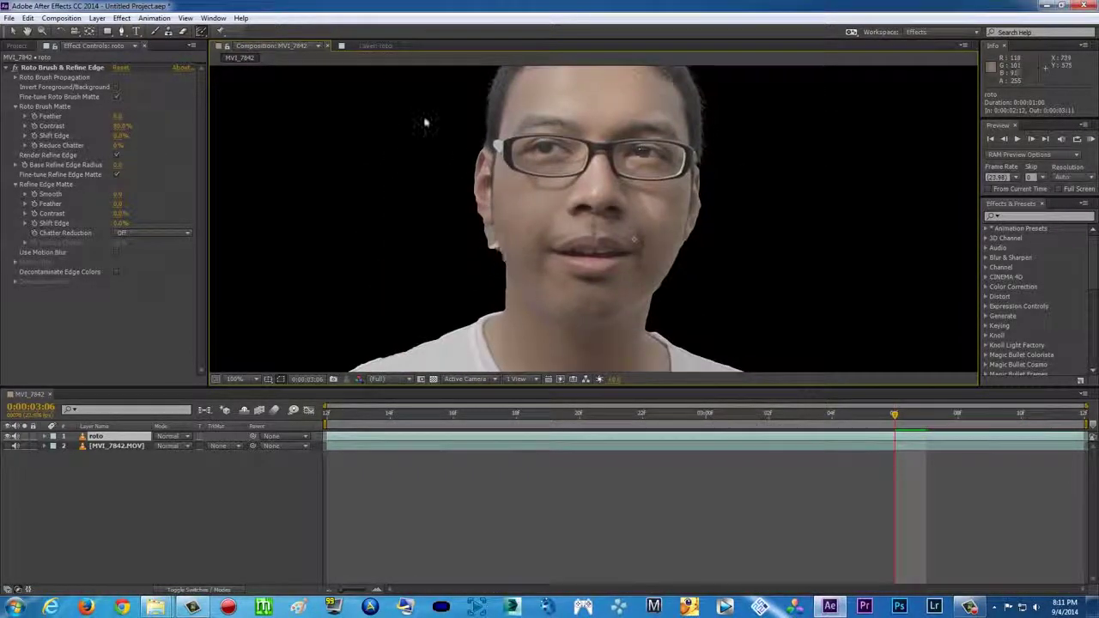
left_click(369, 46)
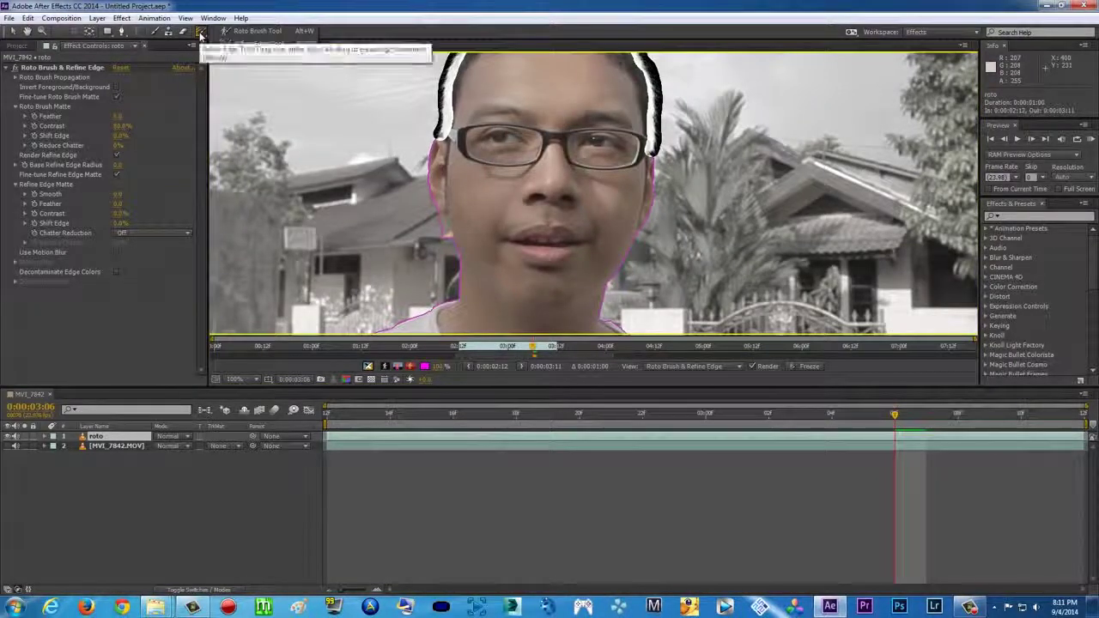
scroll(378, 223, "up", 4)
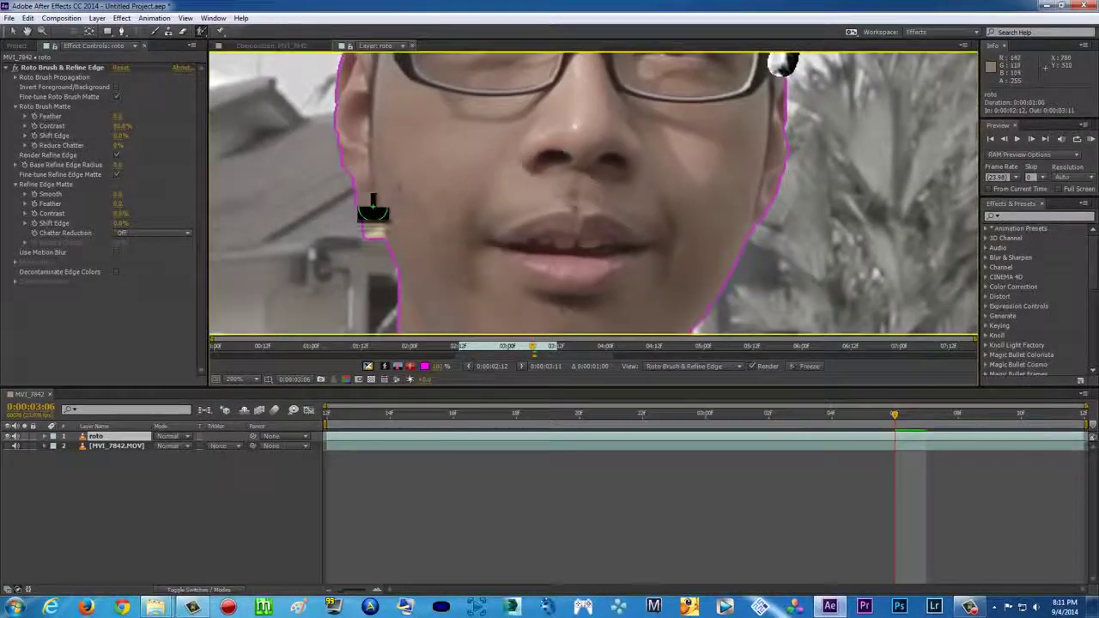
left_click_drag(350, 219, 373, 243)
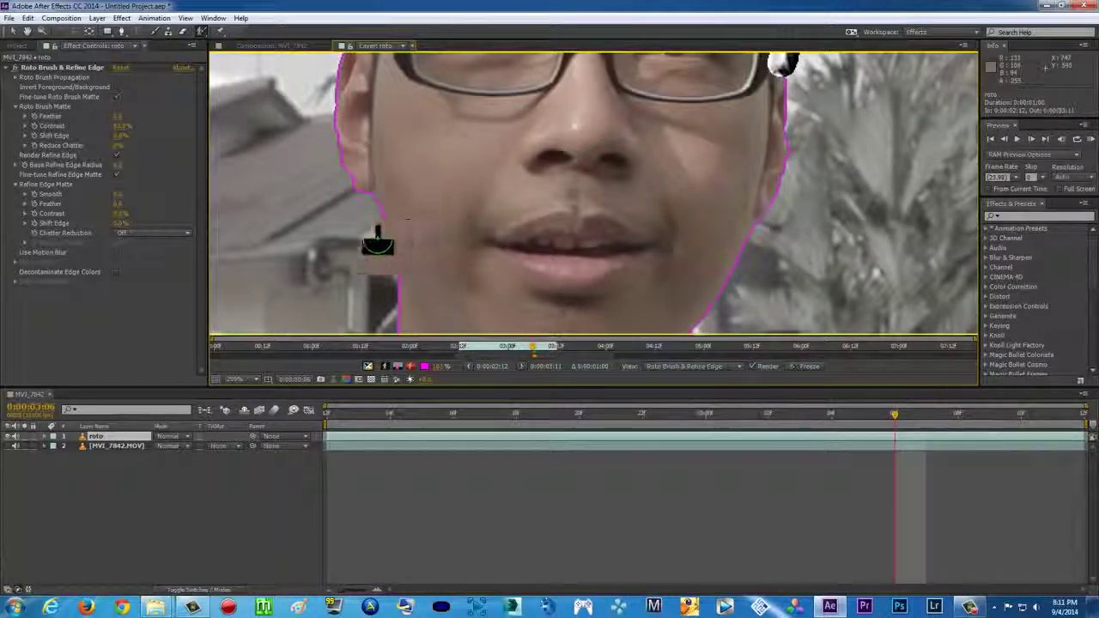
left_click_drag(369, 240, 367, 236)
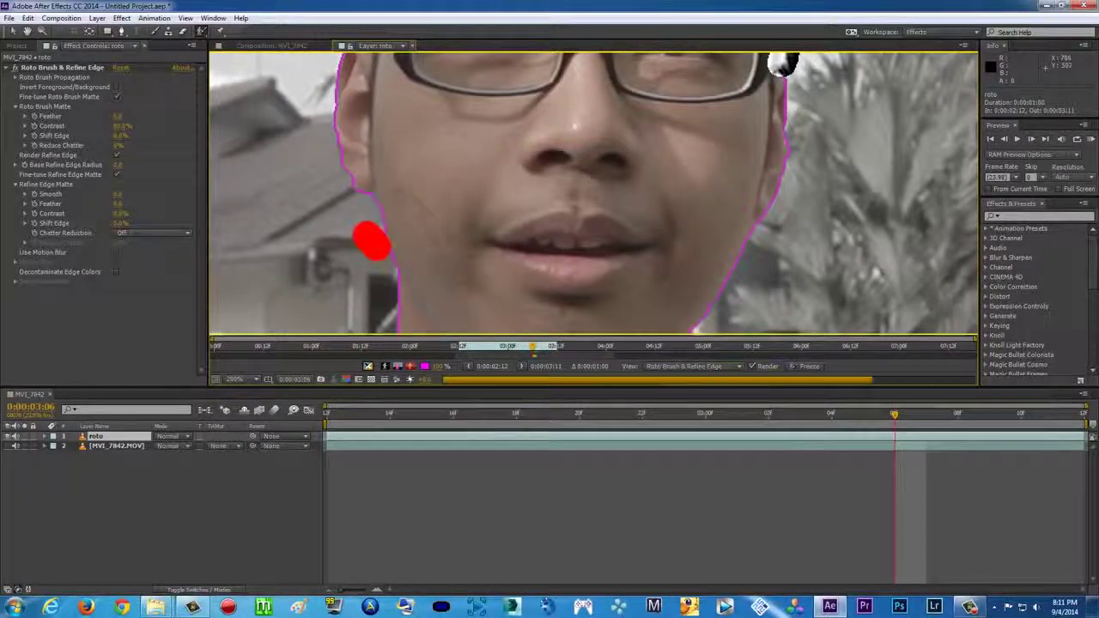
Inspect the mouth and chin in the composite on black, then return to the roto layer view
key("comma")
key("comma")
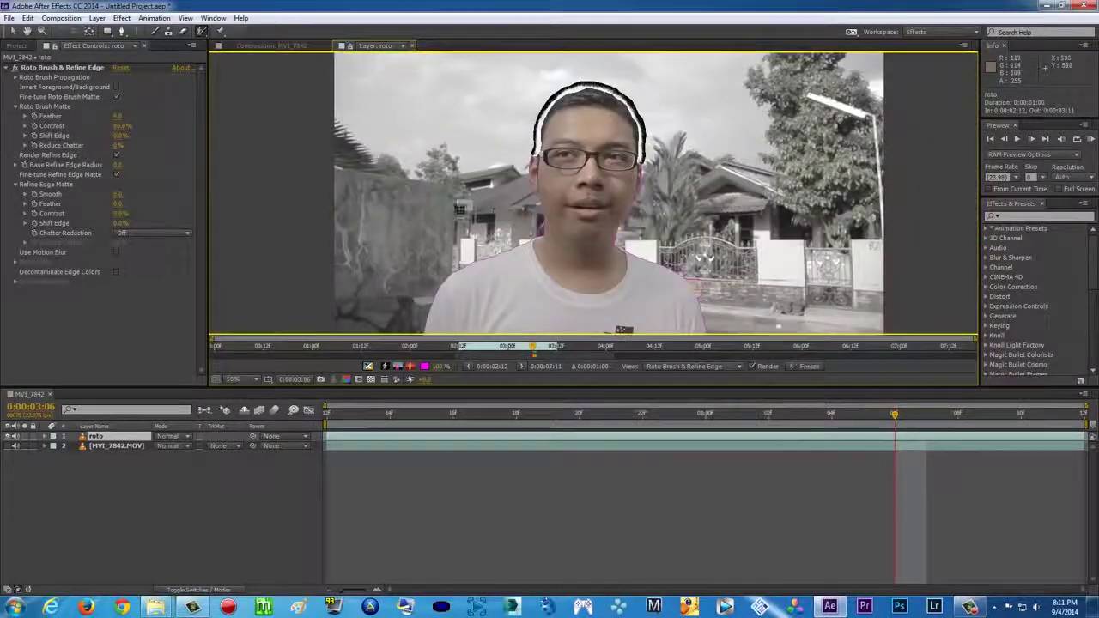
left_click(290, 47)
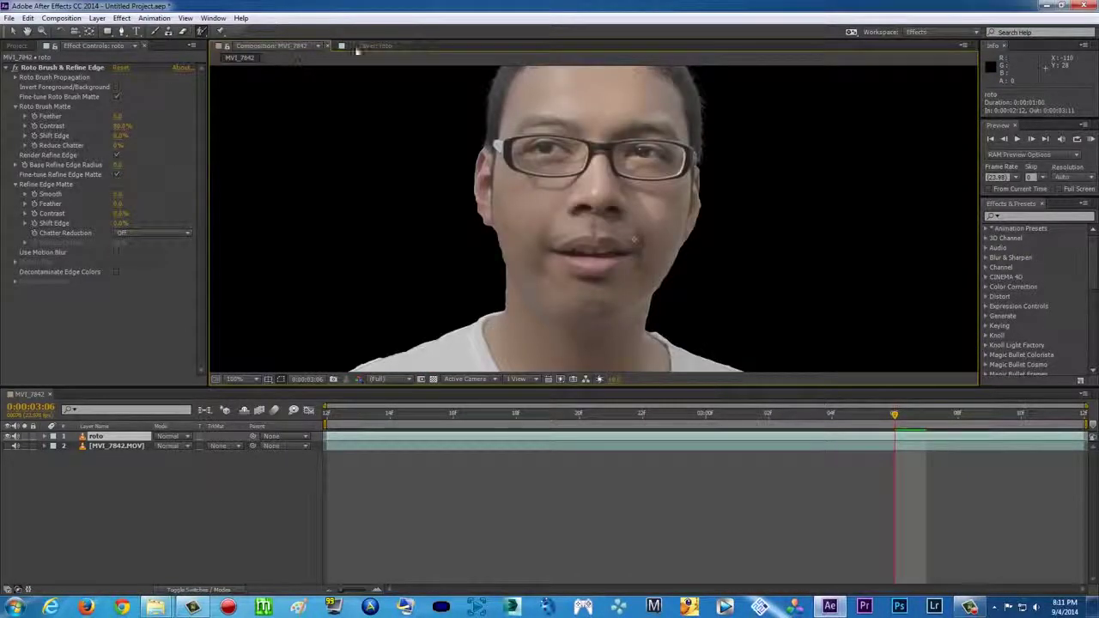
scroll(412, 118, "down", 1)
scroll(478, 162, "up", 1)
scroll(515, 214, "up", 1)
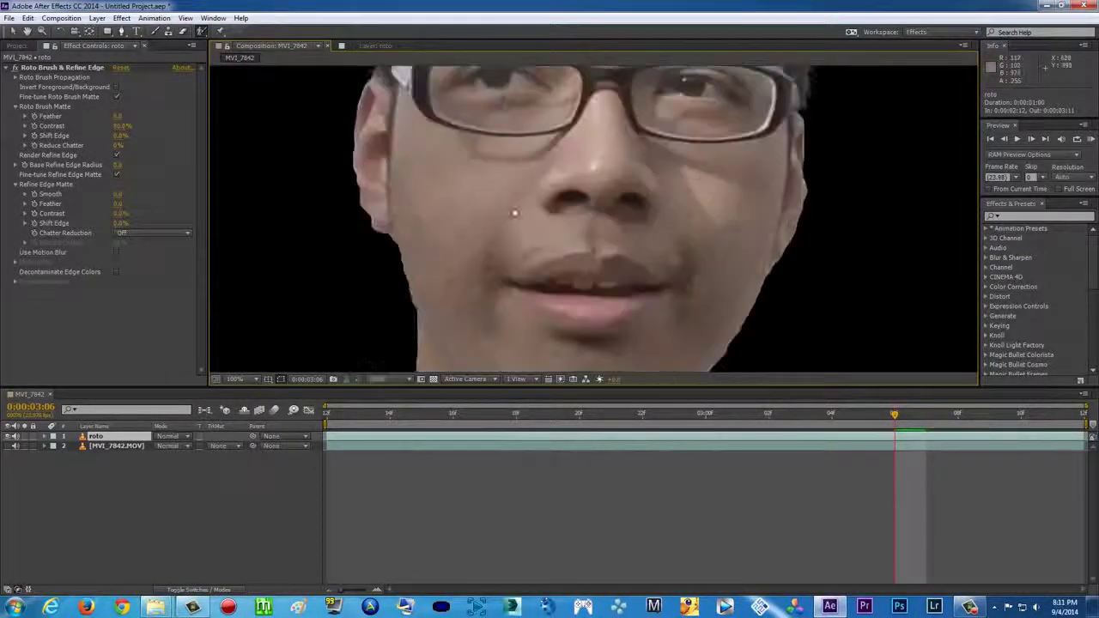
left_click_drag(410, 272, 432, 185)
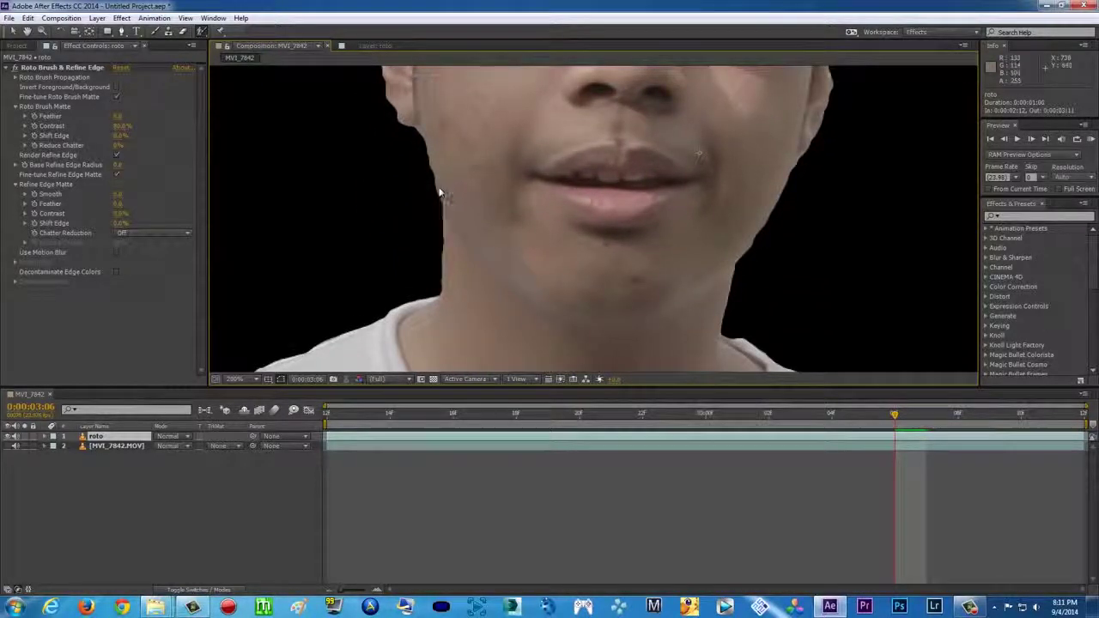
scroll(614, 210, "down", 1)
scroll(607, 207, "down", 1)
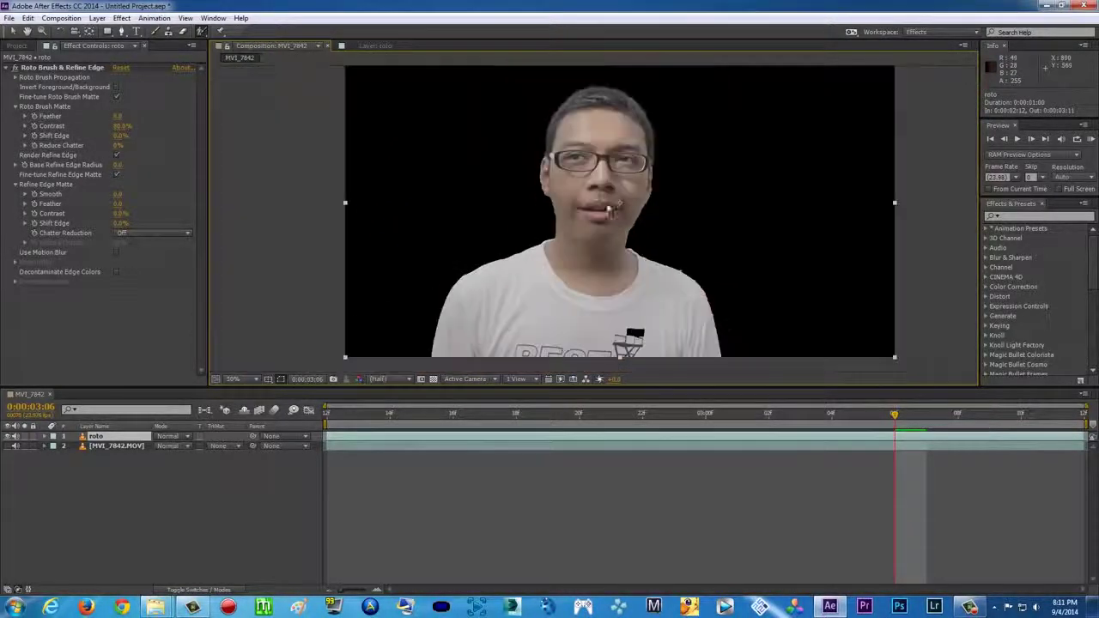
scroll(668, 241, "up", 1)
scroll(558, 172, "up", 1)
scroll(564, 177, "down", 2)
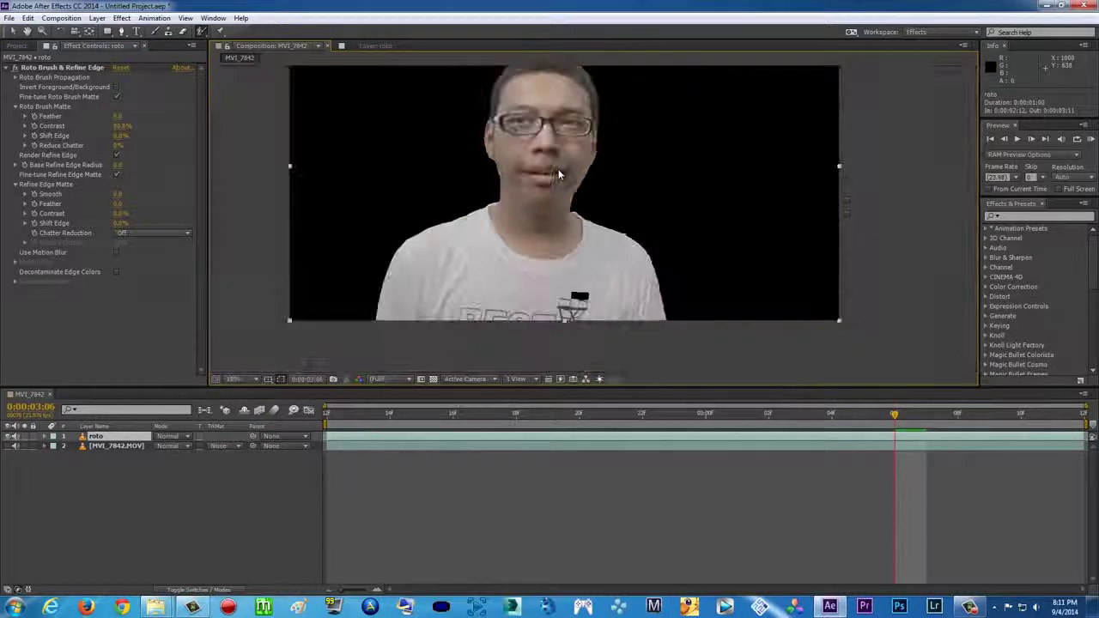
scroll(558, 175, "up", 2)
scroll(558, 175, "up", 1)
scroll(558, 171, "down", 3)
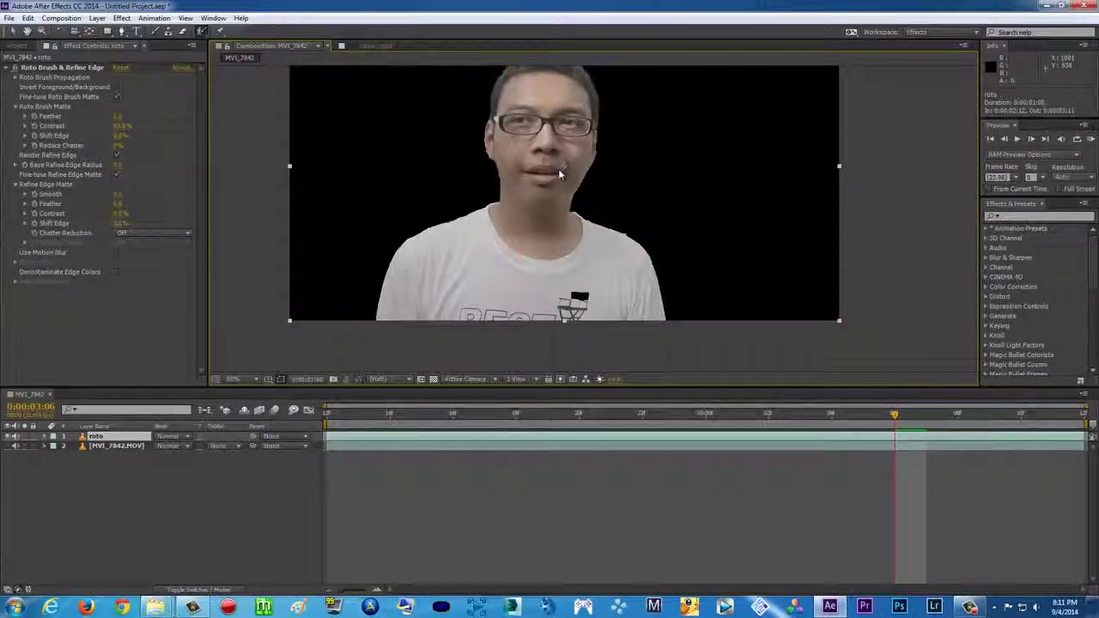
scroll(558, 182, "up", 1)
scroll(641, 278, "up", 1)
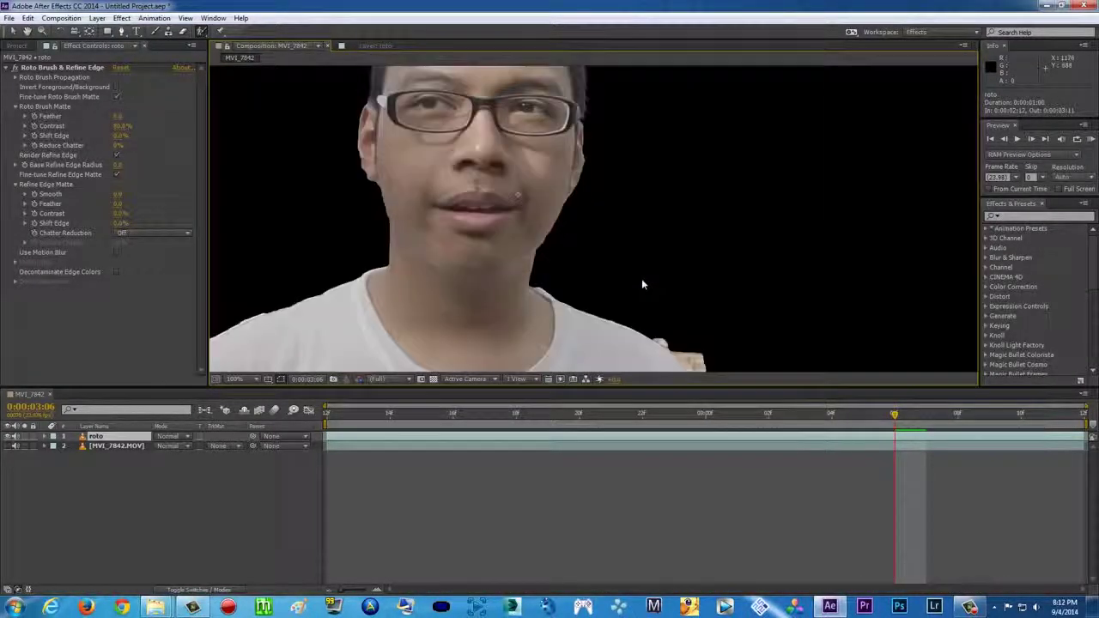
scroll(667, 232, "up", 1)
left_click(374, 45)
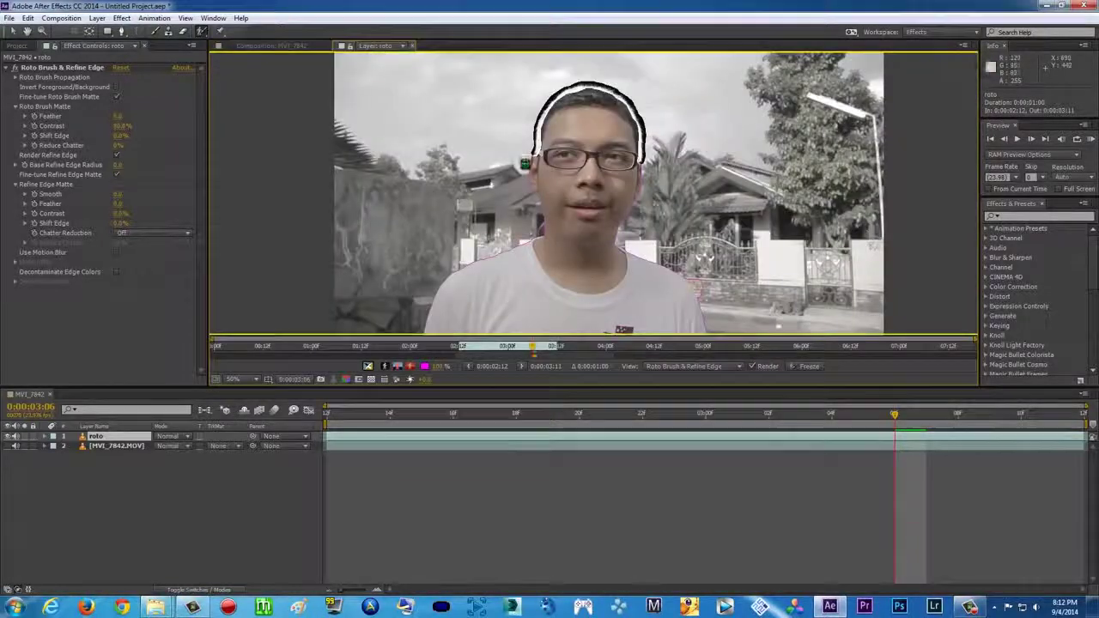
Touch up the shoulder matte with subtract, add and trim strokes, then show the composited result
scroll(569, 206, "up", 4)
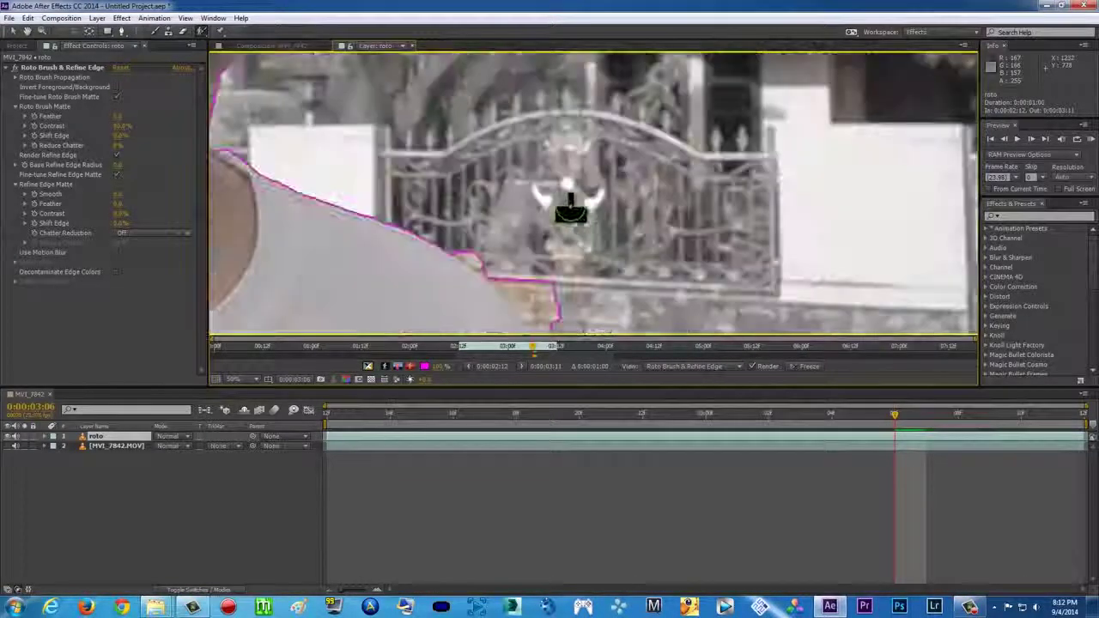
mouse_move(434, 153)
left_mouse_down()
mouse_move(478, 172)
mouse_move(542, 261)
left_mouse_up()
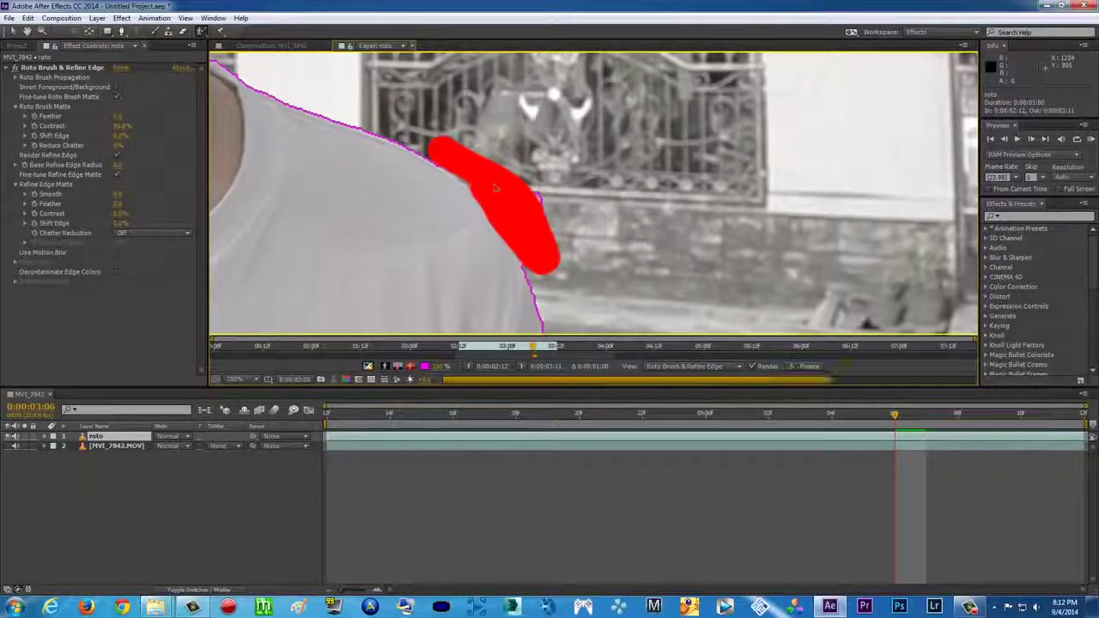
mouse_move(448, 204)
left_mouse_down()
mouse_move(477, 214)
mouse_move(464, 205)
left_mouse_up()
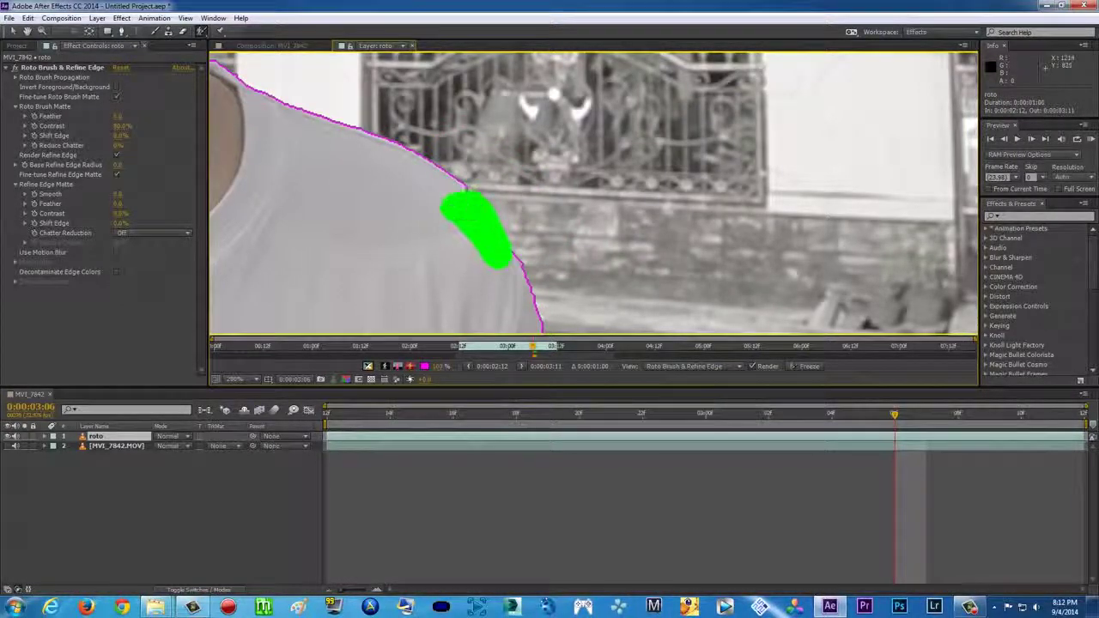
left_click_drag(486, 187, 493, 180)
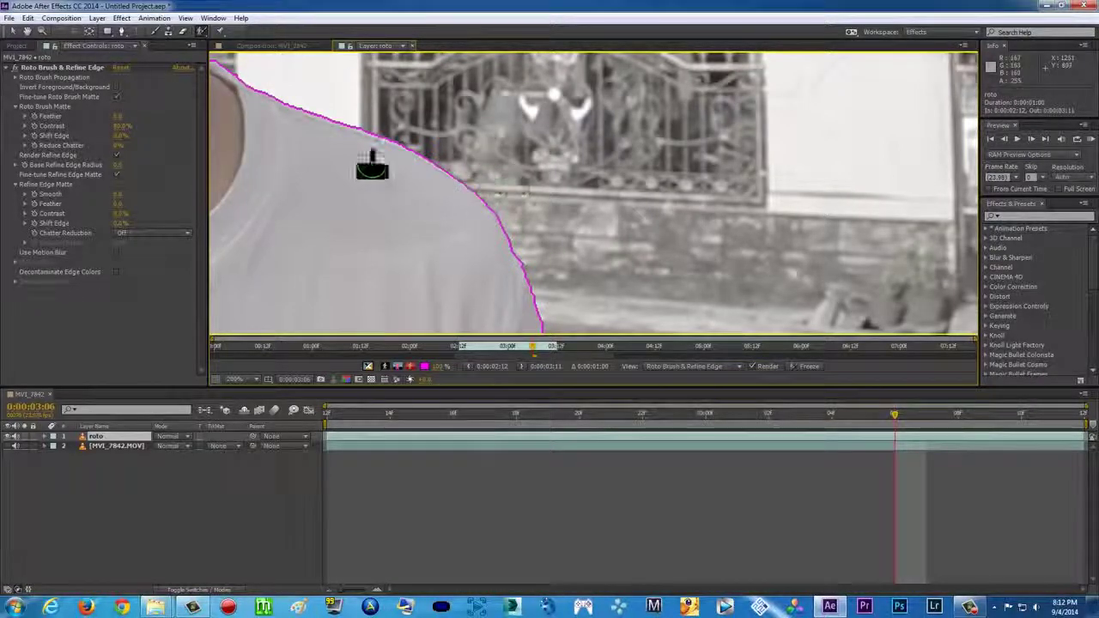
scroll(729, 216, "down", 2)
scroll(592, 197, "up", 3)
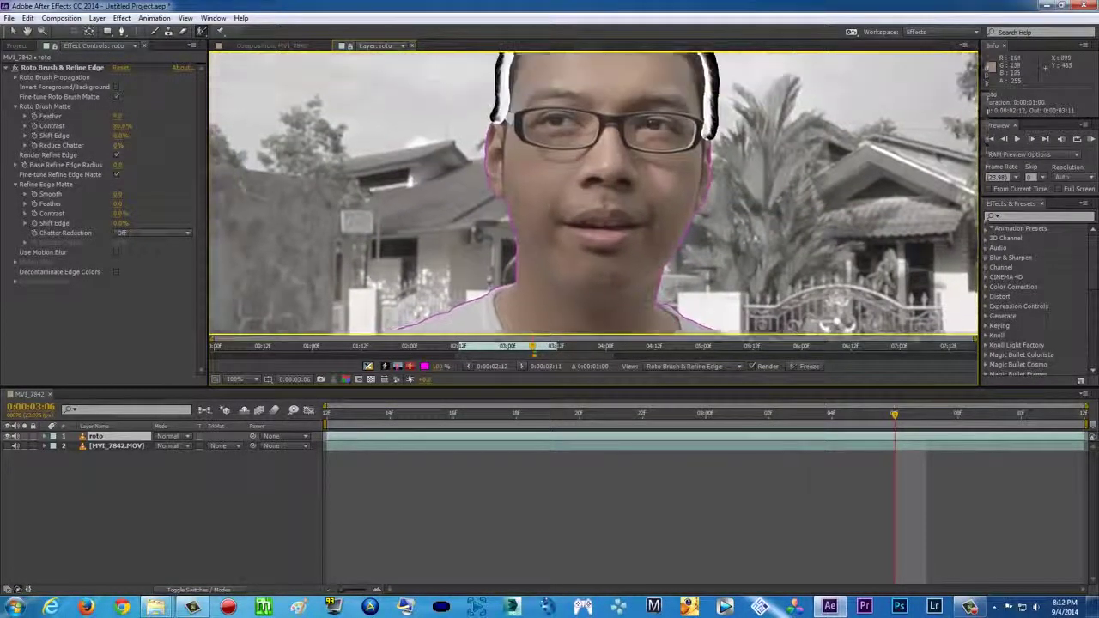
left_click(266, 46)
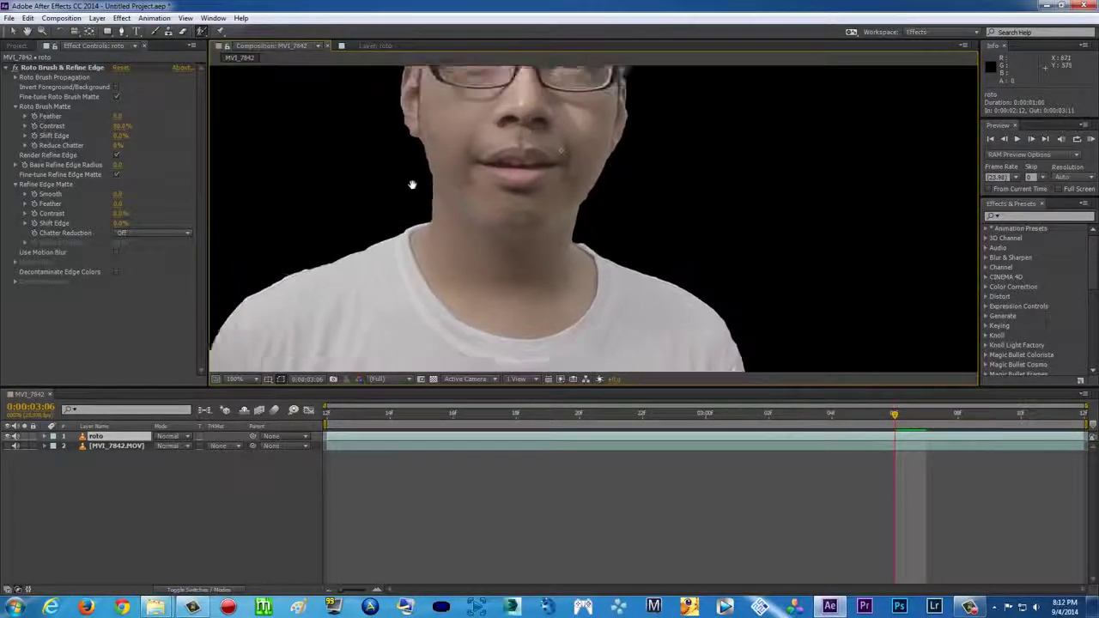
Raise Reduce Chatter to about 100% and adjust Shift Edge to refine the matte edge
left_click_drag(312, 102, 392, 177)
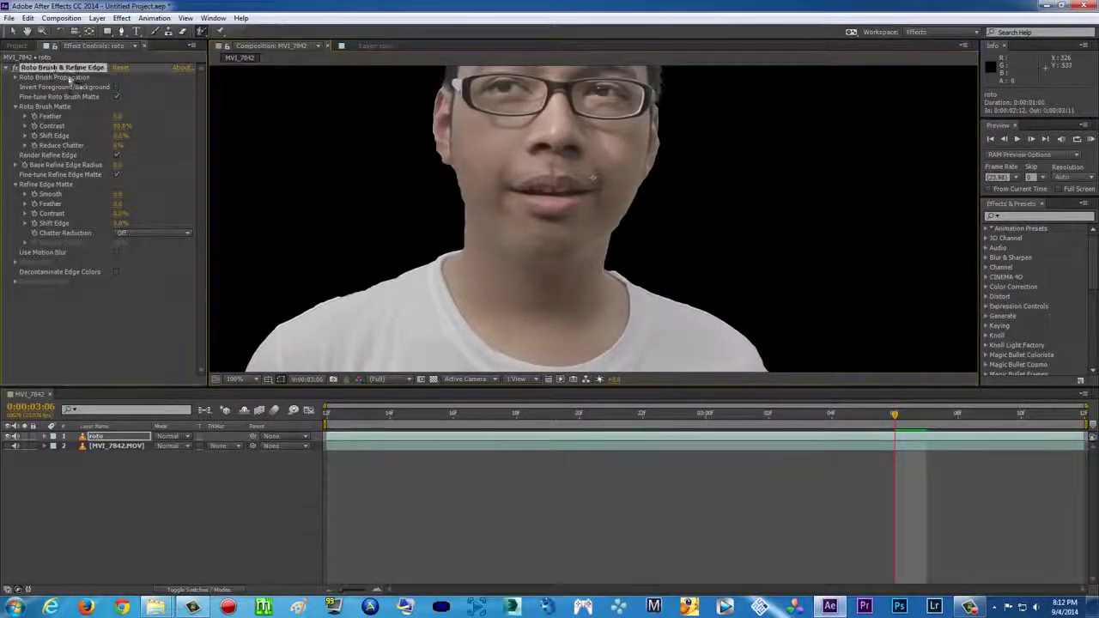
scroll(572, 187, "up", 2)
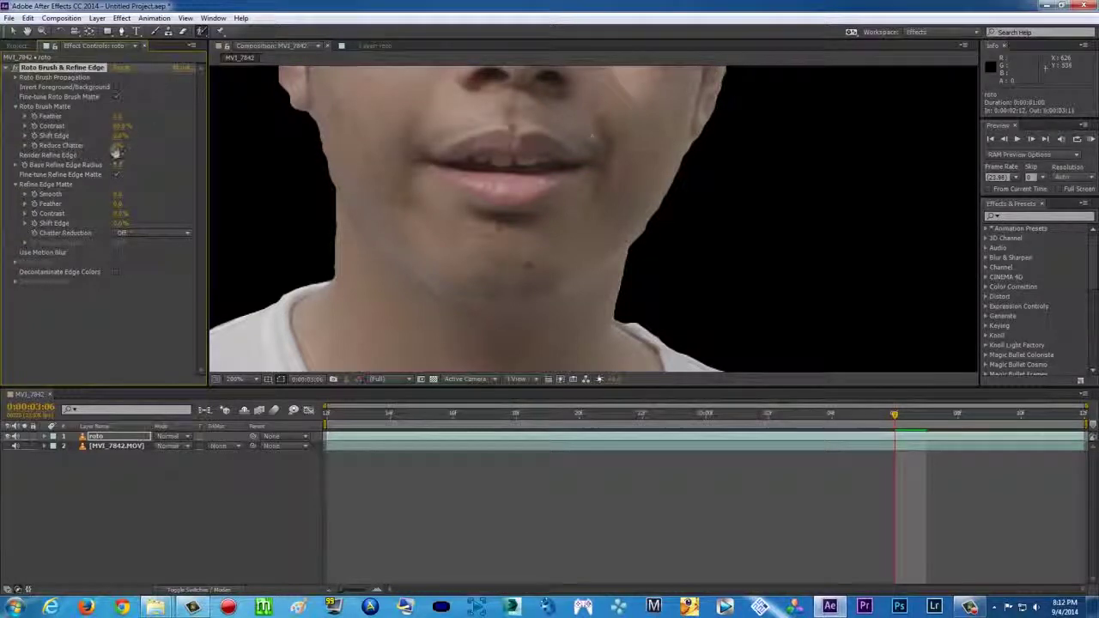
left_click_drag(115, 146, 200, 144)
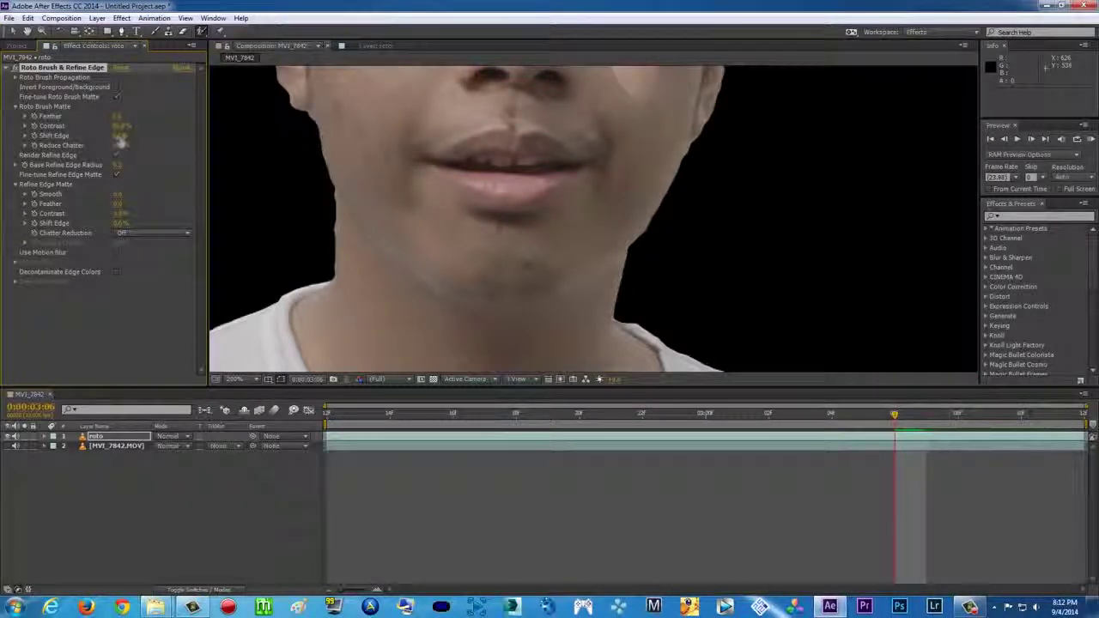
left_click_drag(148, 135, 163, 135)
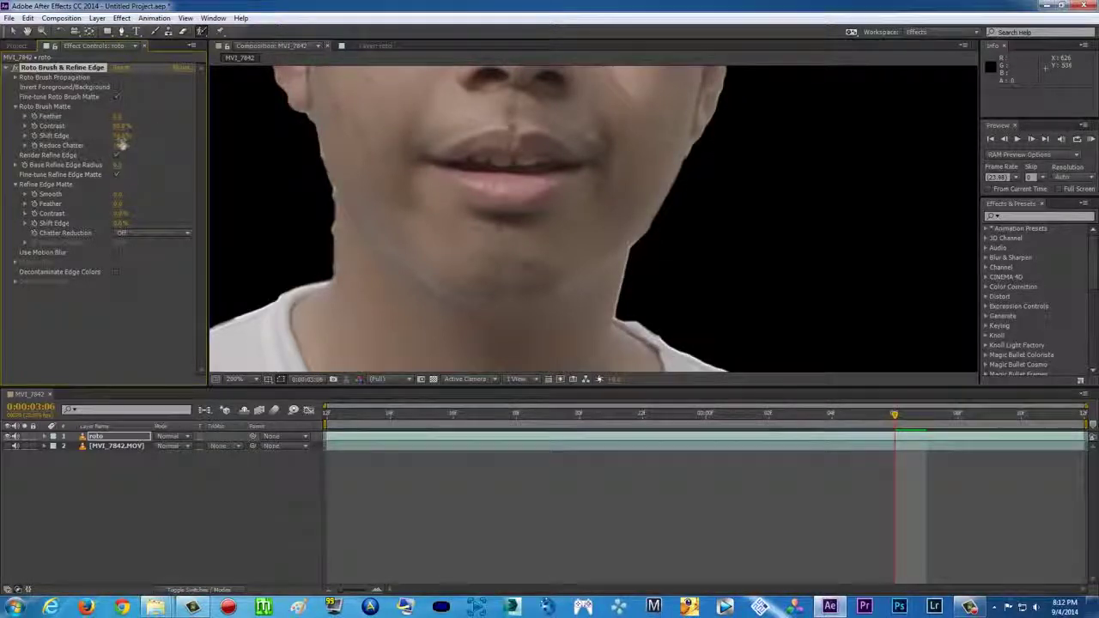
left_click_drag(120, 138, 141, 116)
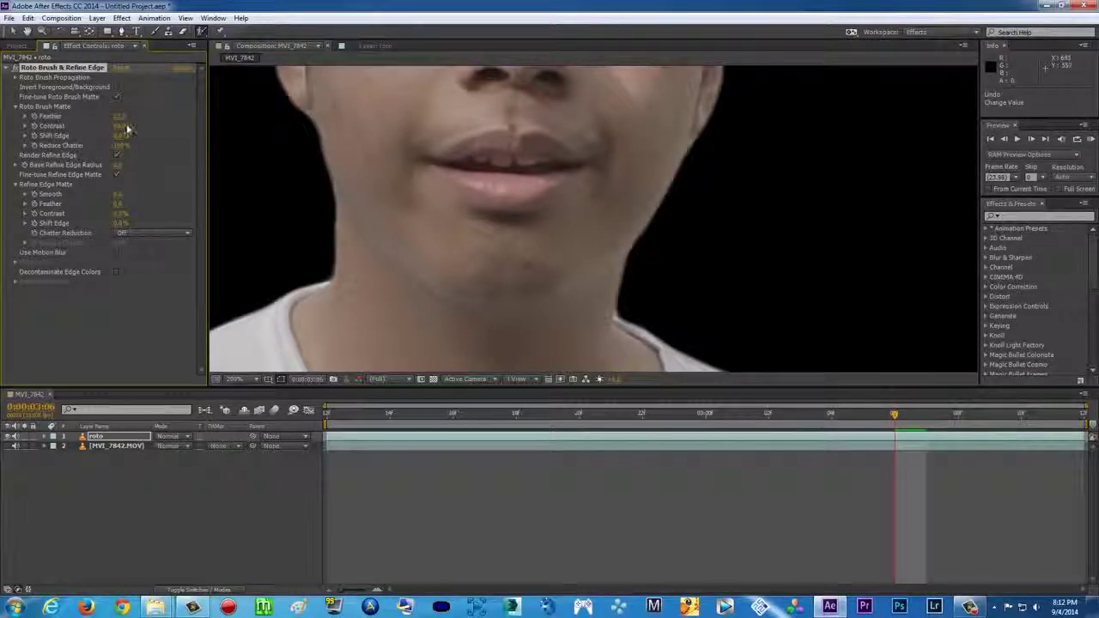
Set the viewer magnification to Fit and show the roto layer alone with its matte outline
scroll(482, 187, "down", 1)
scroll(482, 187, "down", 1)
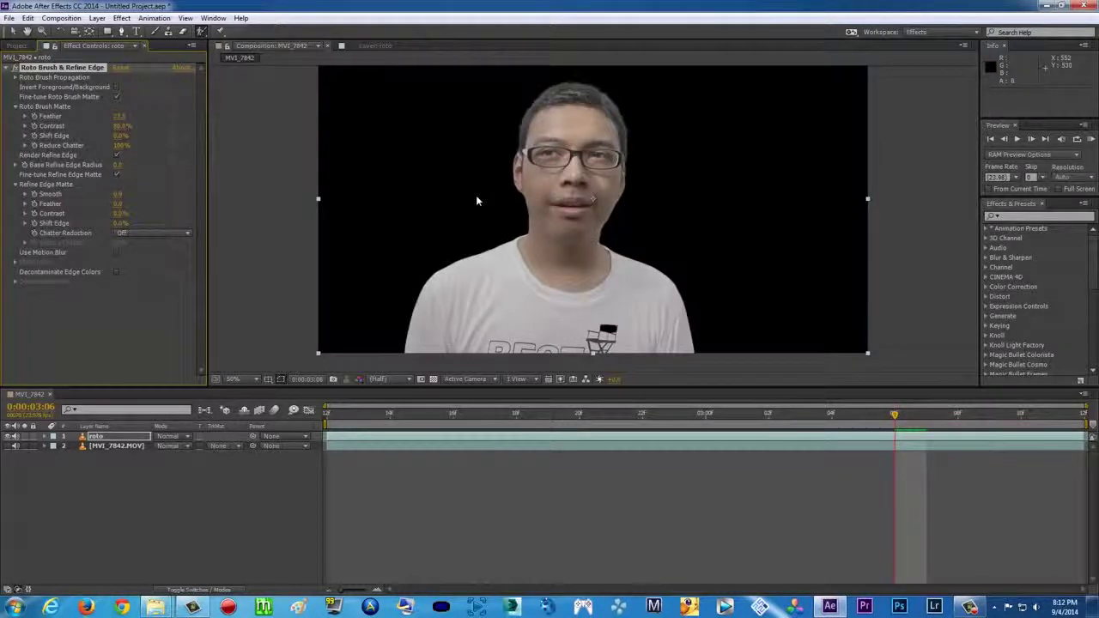
scroll(476, 195, "up", 1)
scroll(476, 195, "down", 1)
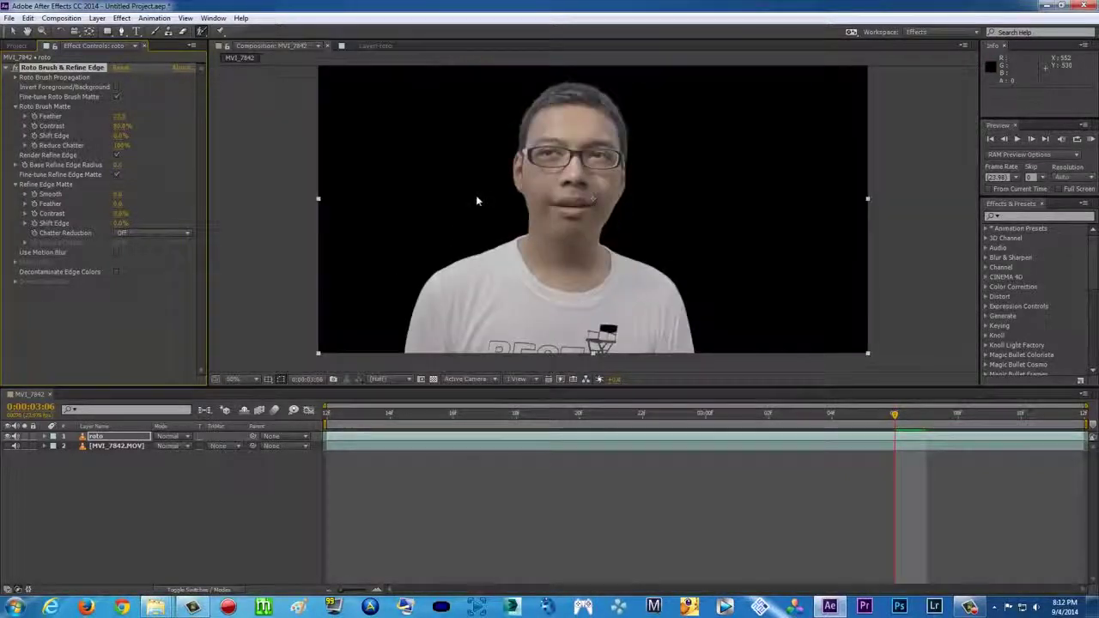
left_click(251, 380)
left_click(272, 392)
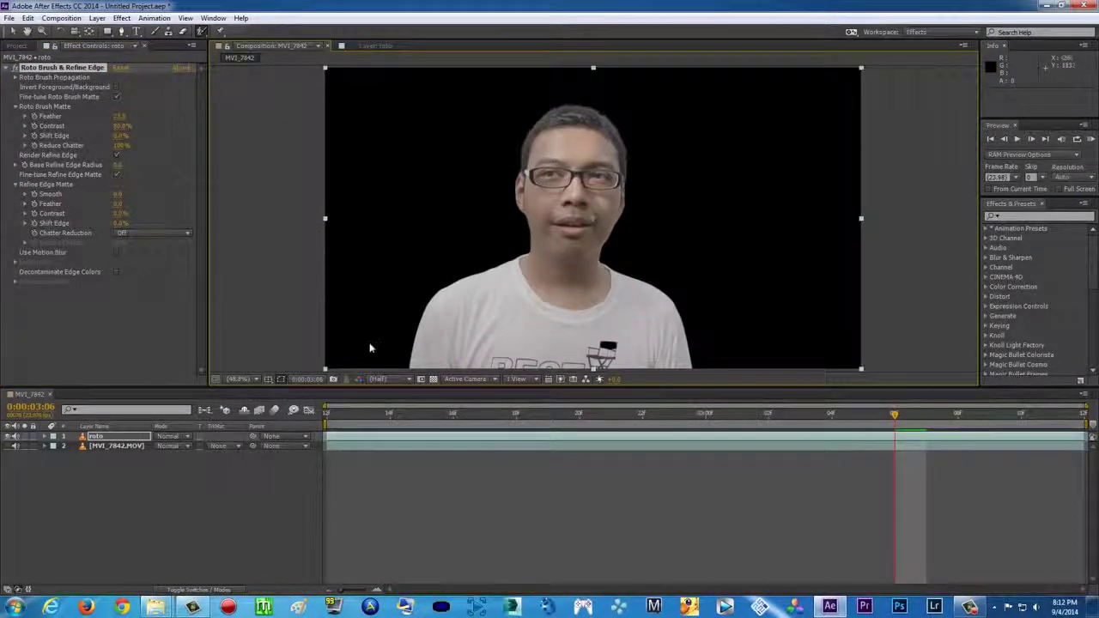
left_click(376, 46)
Move the roto span start earlier and play the footage to check the matte
scroll(564, 250, "down", 2)
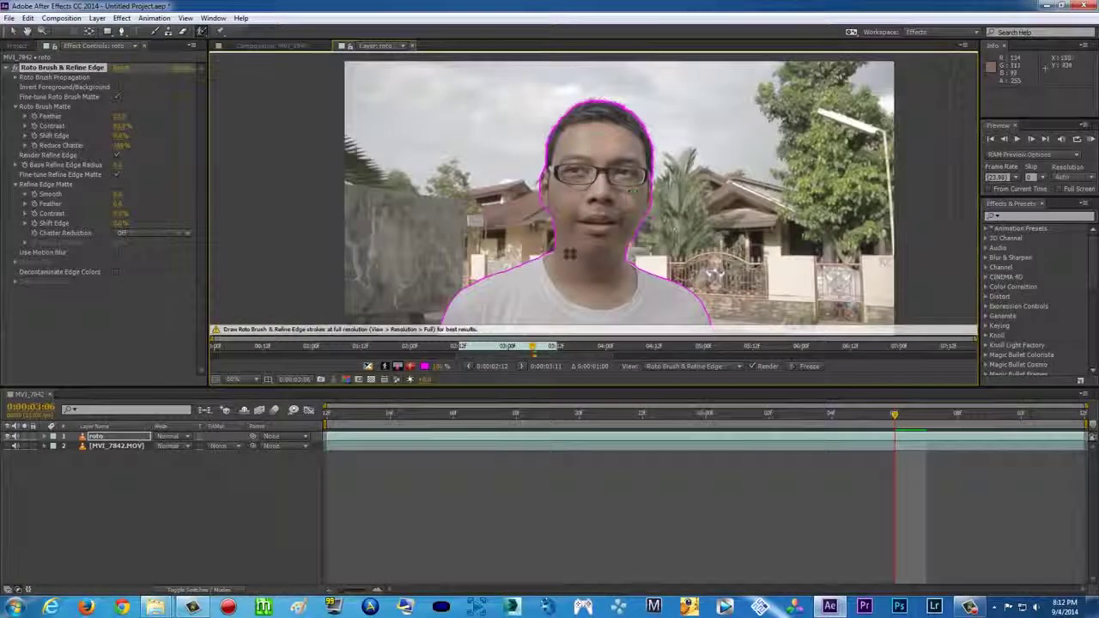
scroll(465, 232, "up", 1)
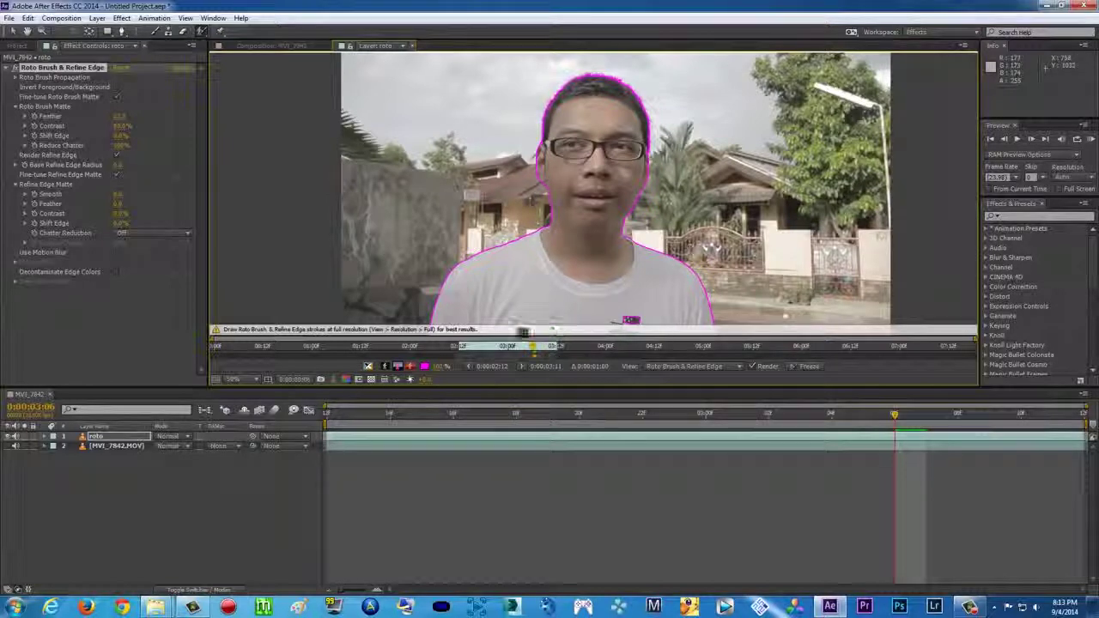
left_click_drag(481, 353, 455, 356)
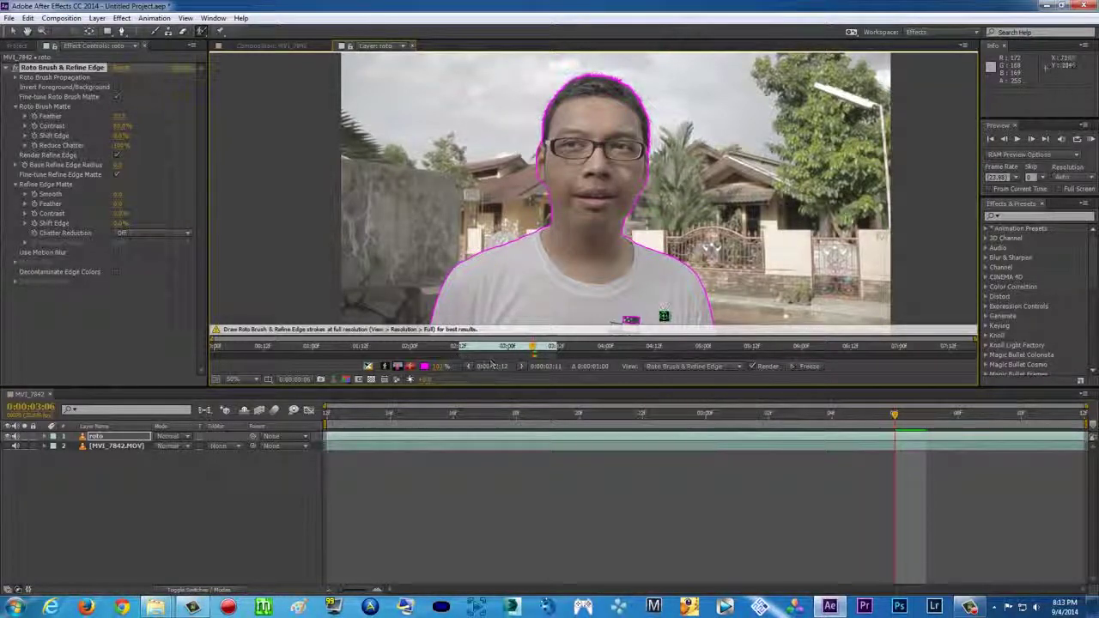
key("space")
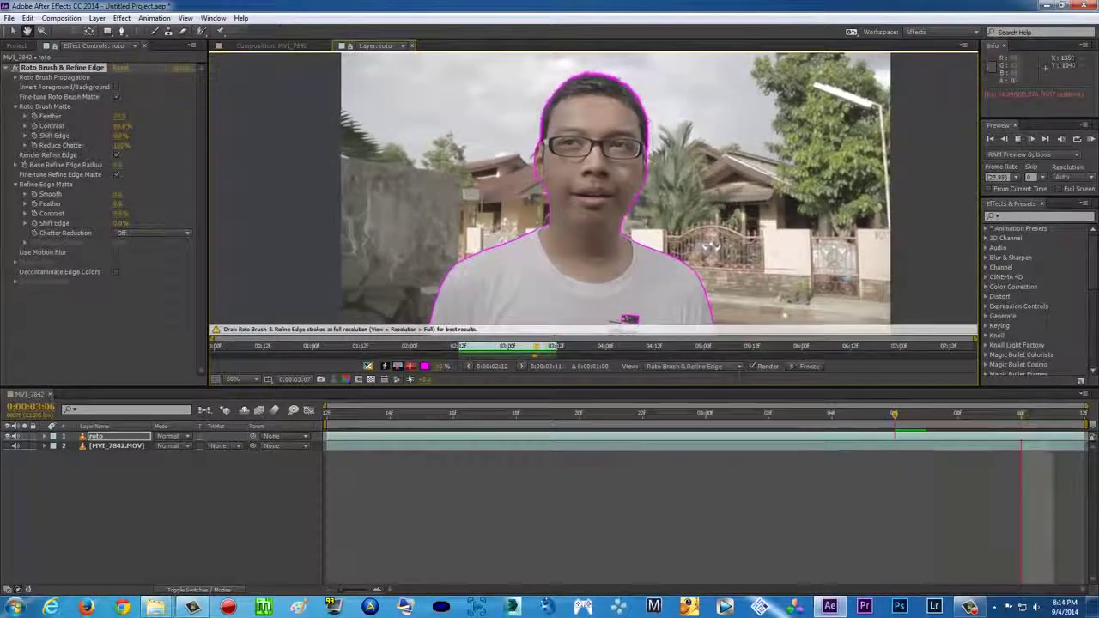
key("space")
Scrub to frame 0:00:03:05 and return to the Composition view
left_click(460, 416)
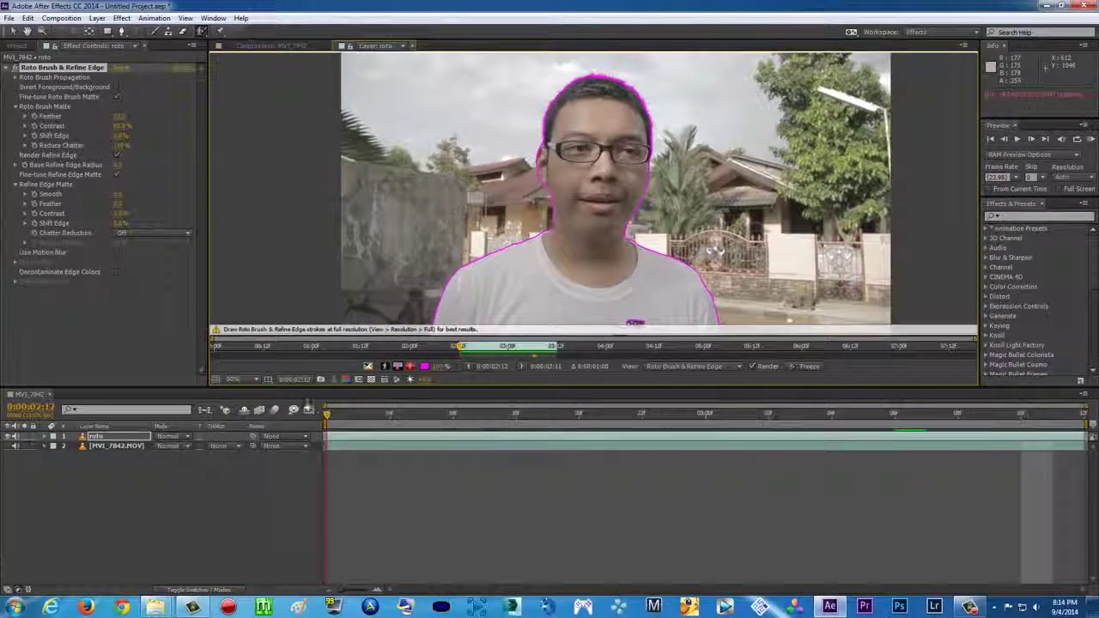
left_click_drag(459, 416, 863, 416)
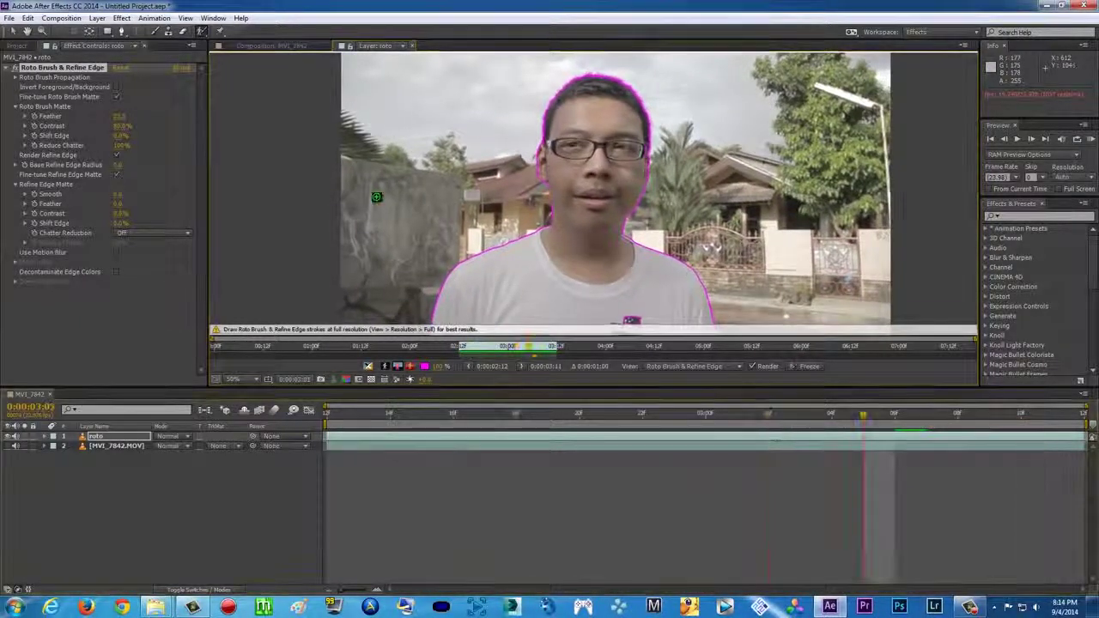
left_click(262, 46)
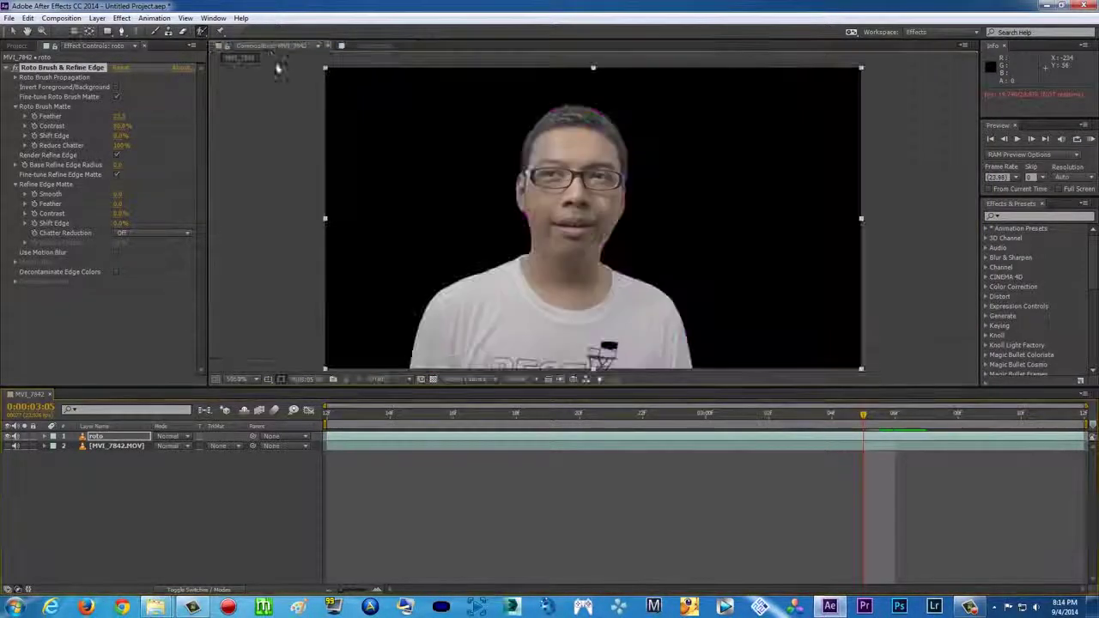
Show the MVI_7842.MOV background layer again and apply a Black & White effect to it
left_click(7, 446)
key("space")
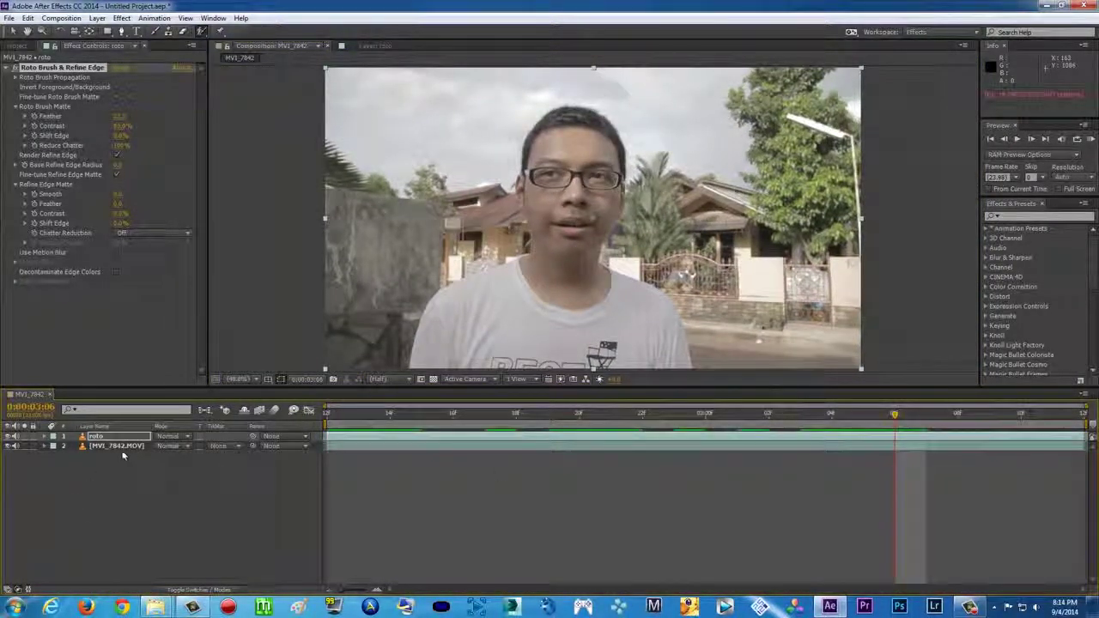
left_click(123, 452)
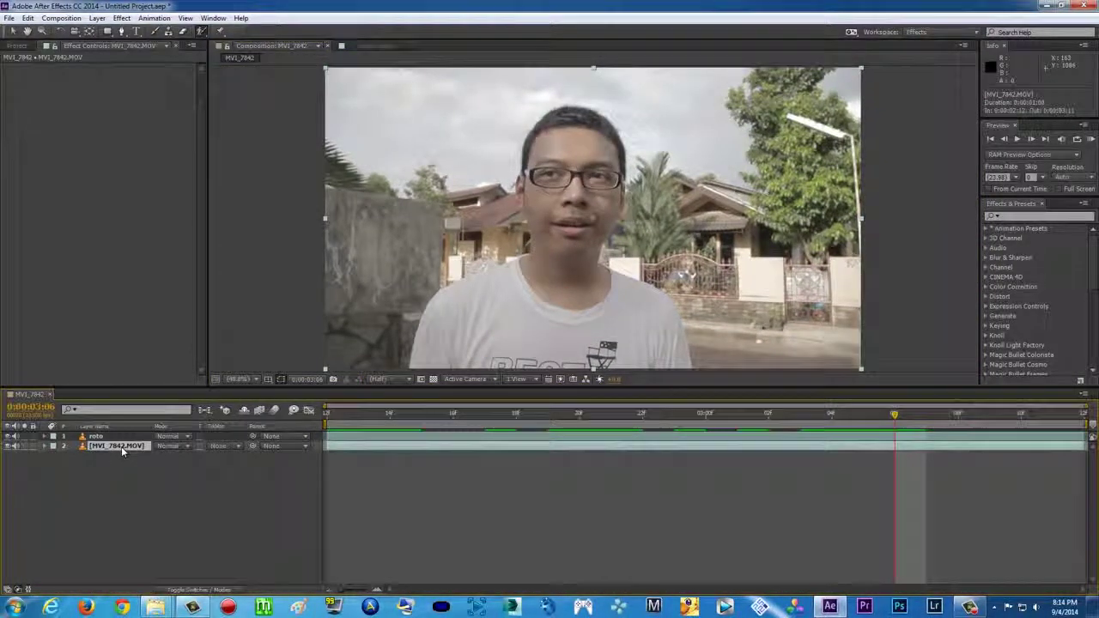
left_click(121, 18)
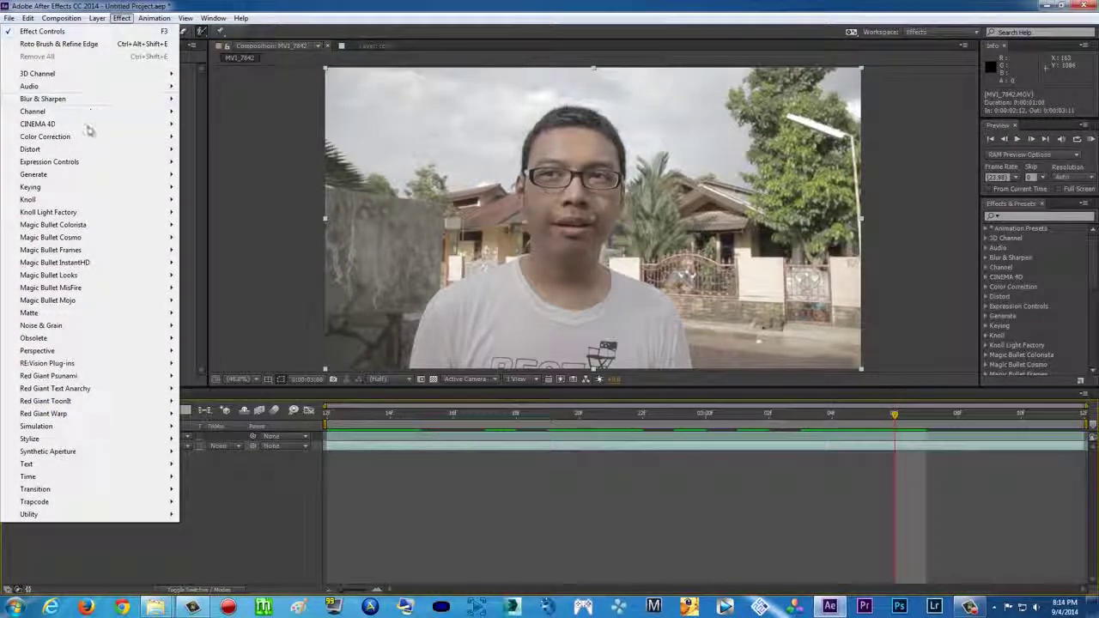
mouse_move(94, 139)
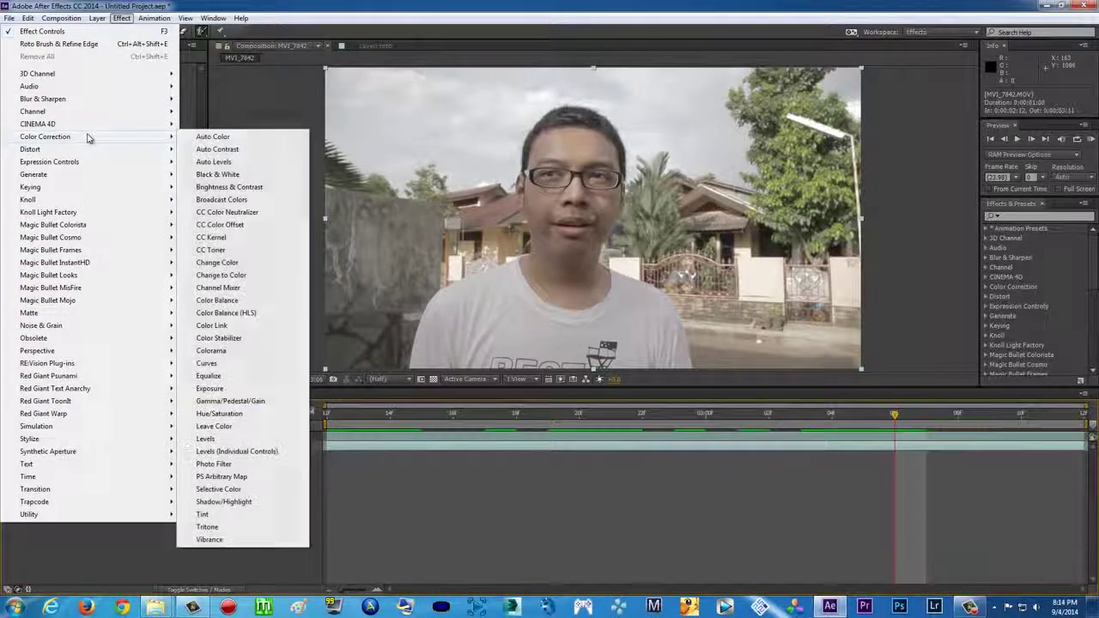
left_click(245, 174)
Tweak the Black & White Magentas value, preview the grayscale street, and select the roto layer
left_click_drag(122, 129, 121, 127)
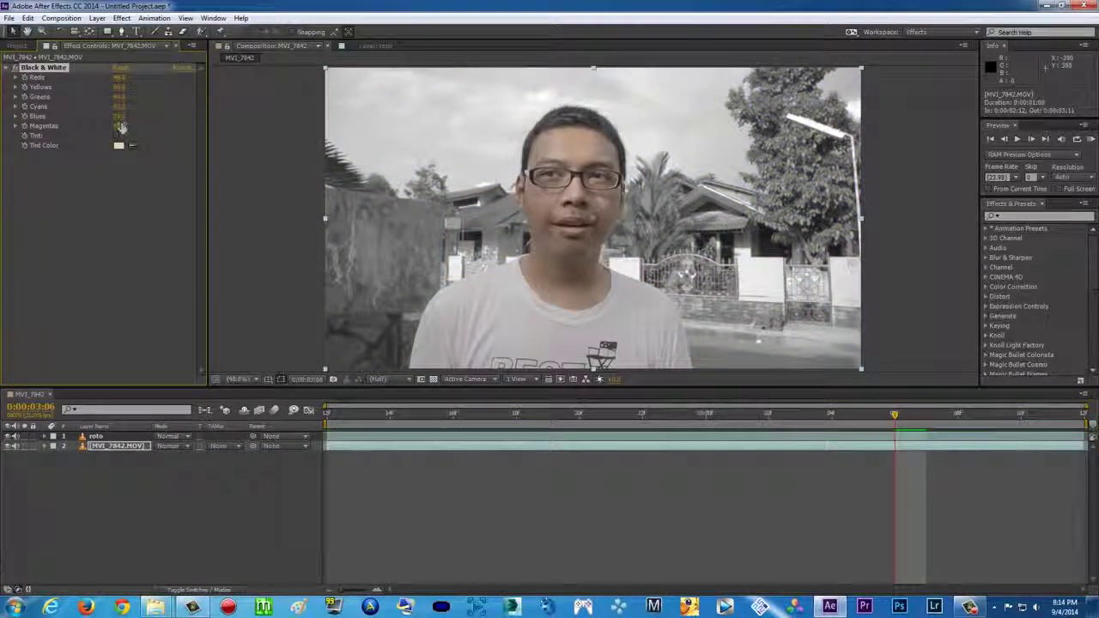
key("space")
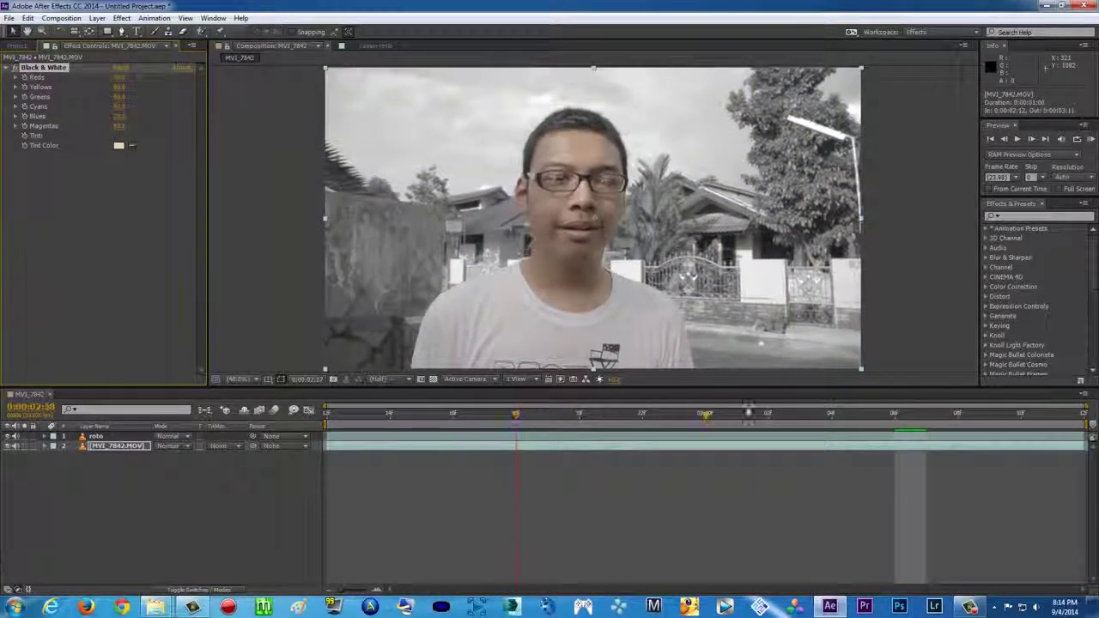
key("space")
left_click(95, 436)
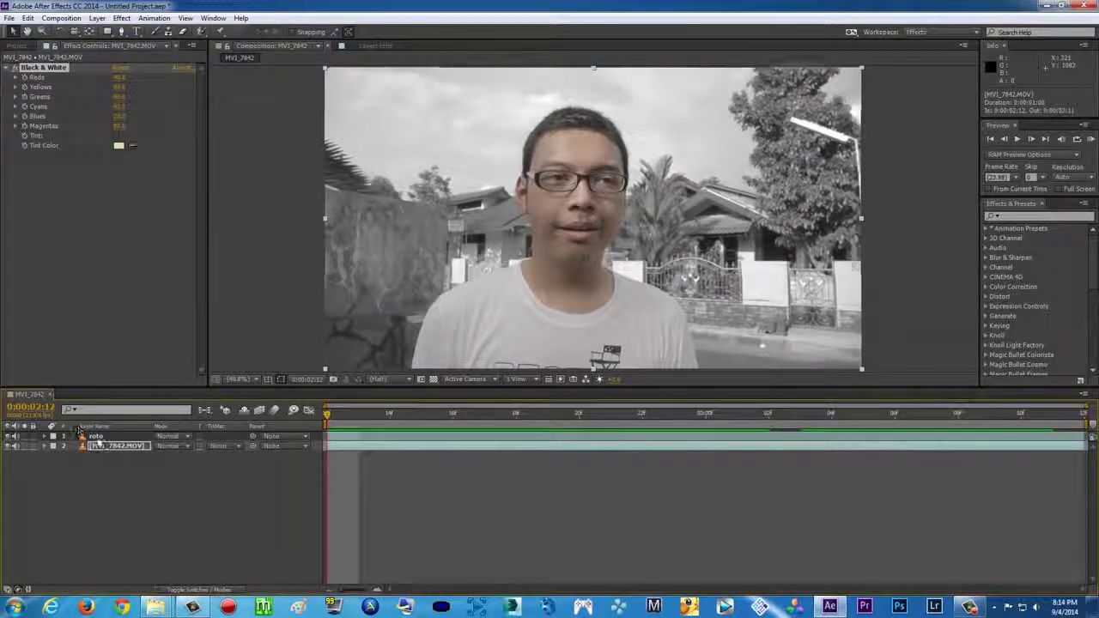
left_click(121, 18)
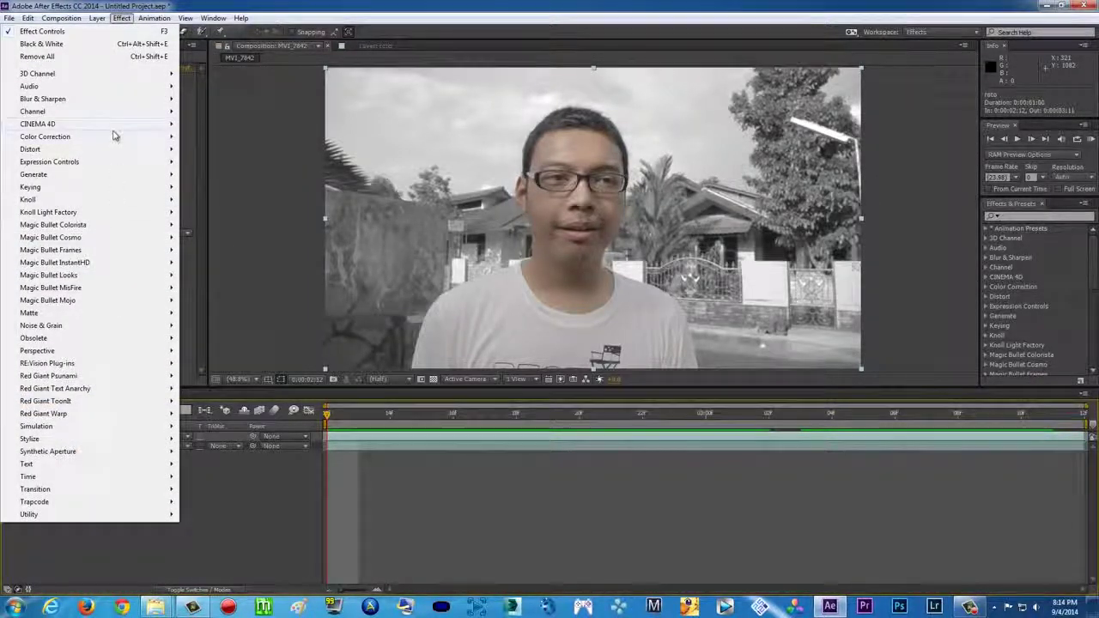
Add a Hue/Saturation effect to the roto layer
mouse_move(111, 142)
left_click(230, 413)
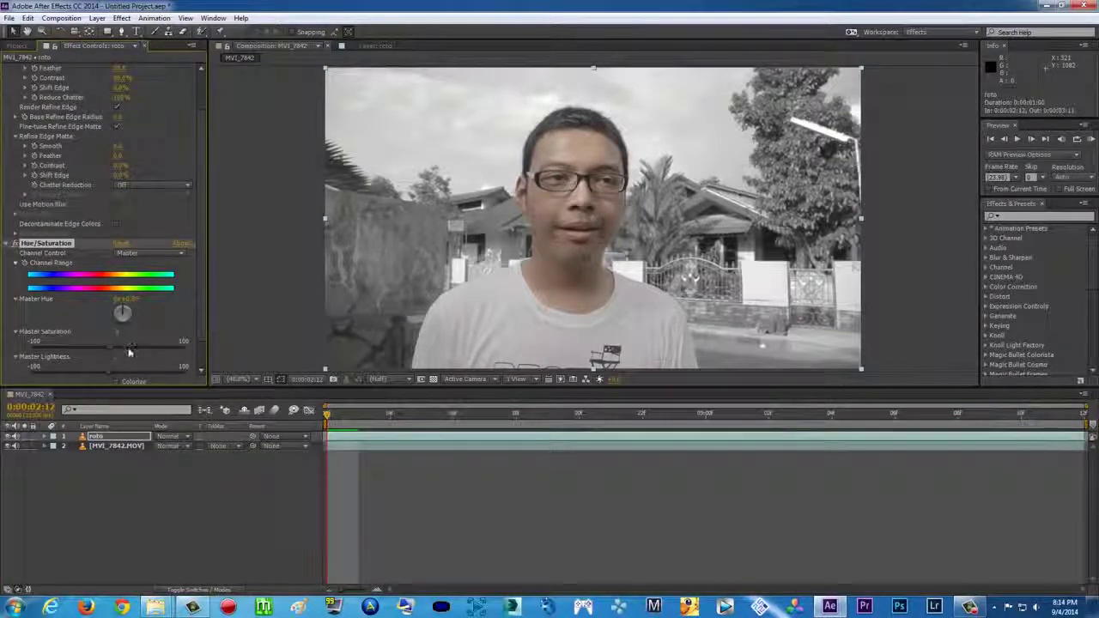
left_click(938, 265)
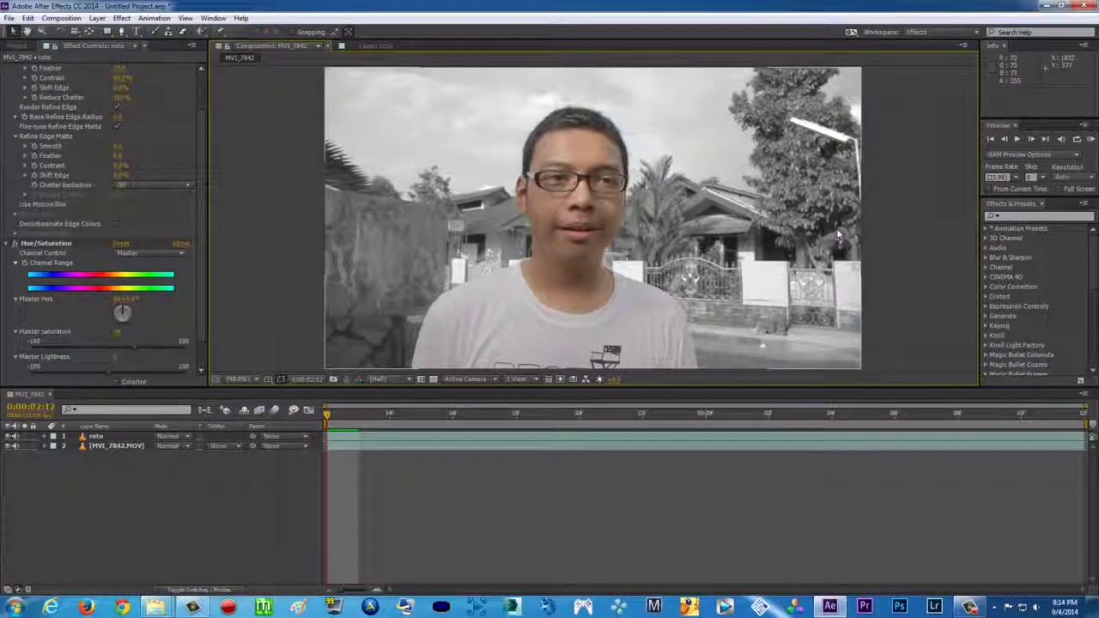
left_click(45, 246)
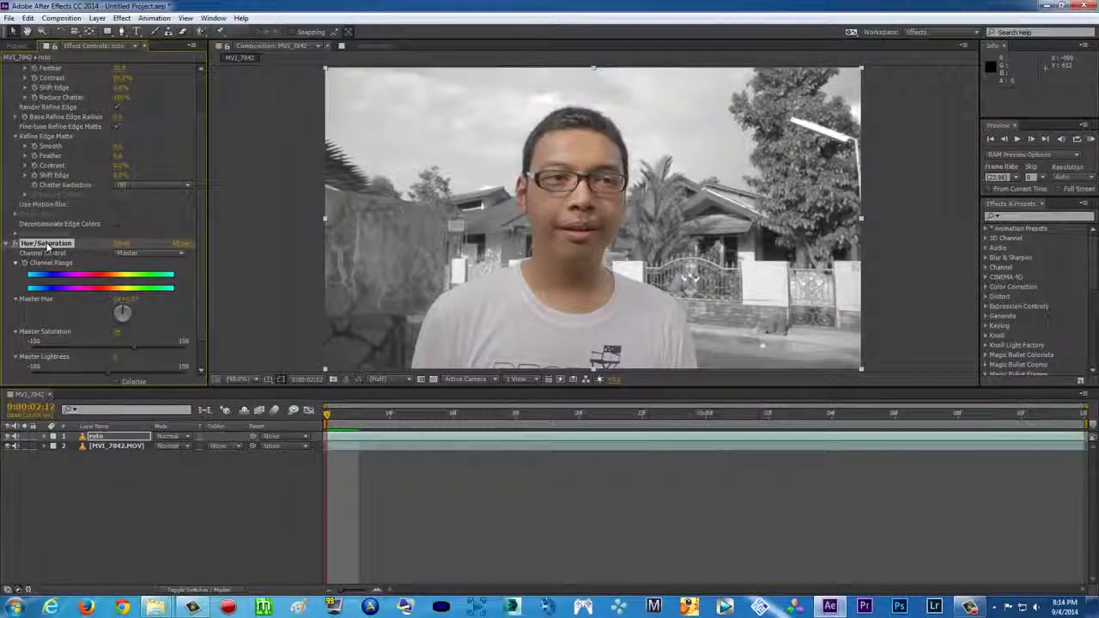
Remove the Black & White effect from the MVI_7842.MOV background layer
left_click_drag(49, 248, 101, 446)
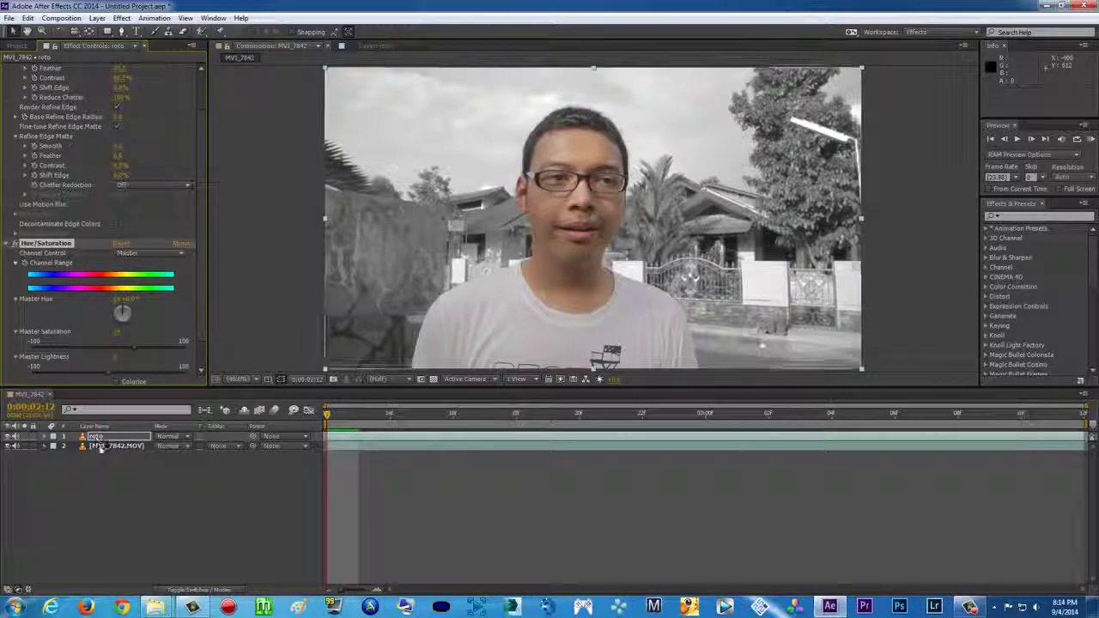
left_click(103, 446)
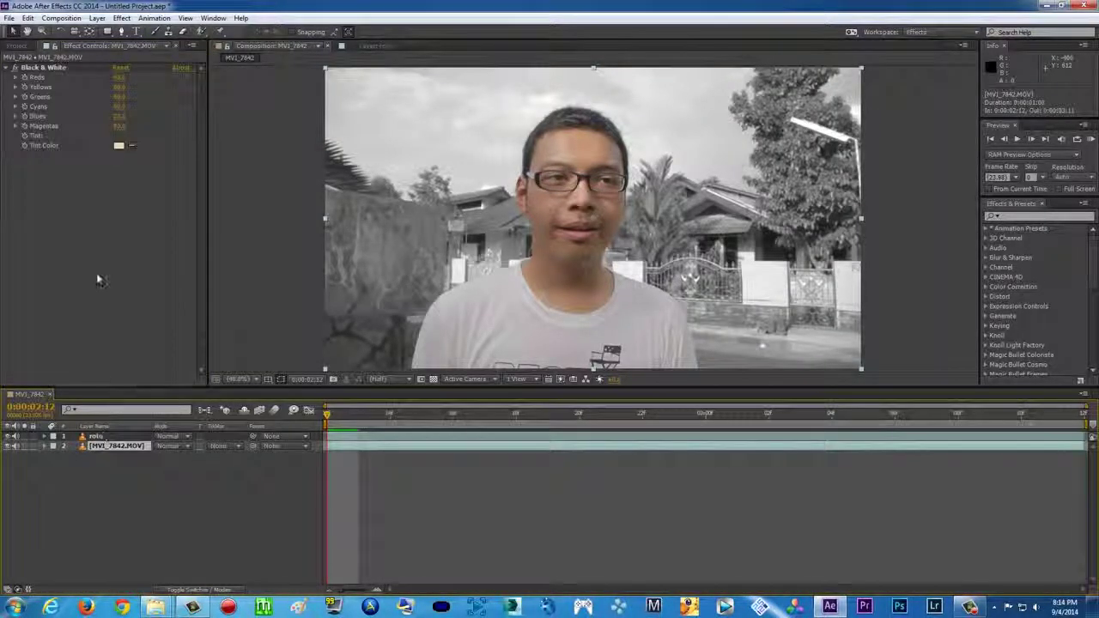
left_click(40, 69)
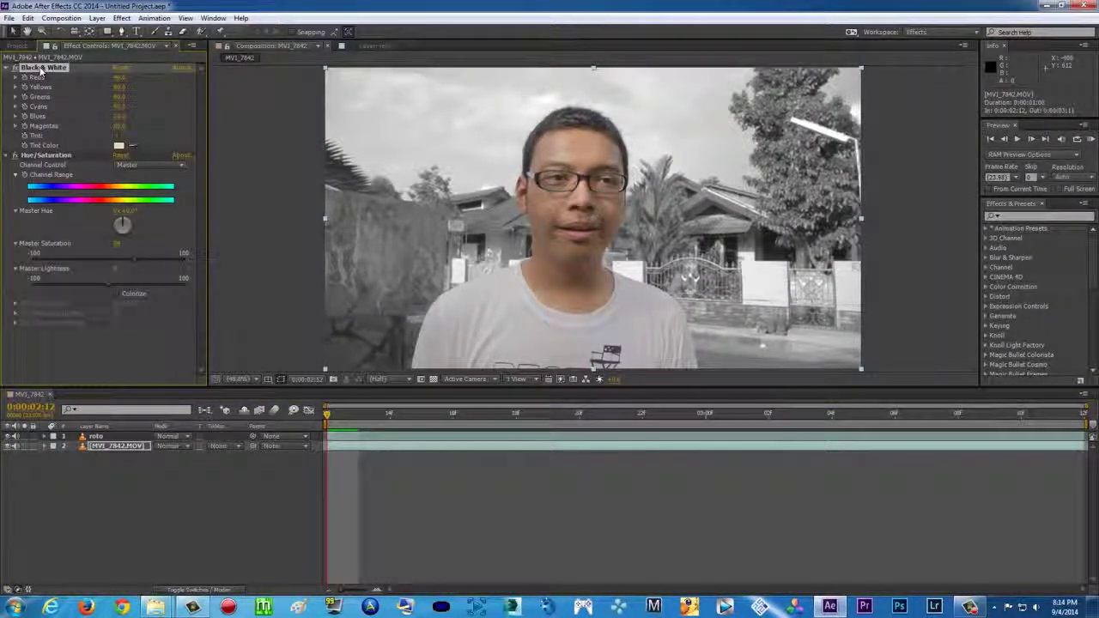
key("Delete")
Delete Hue/Saturation from the roto layer and paste Black & White onto it
left_click(94, 436)
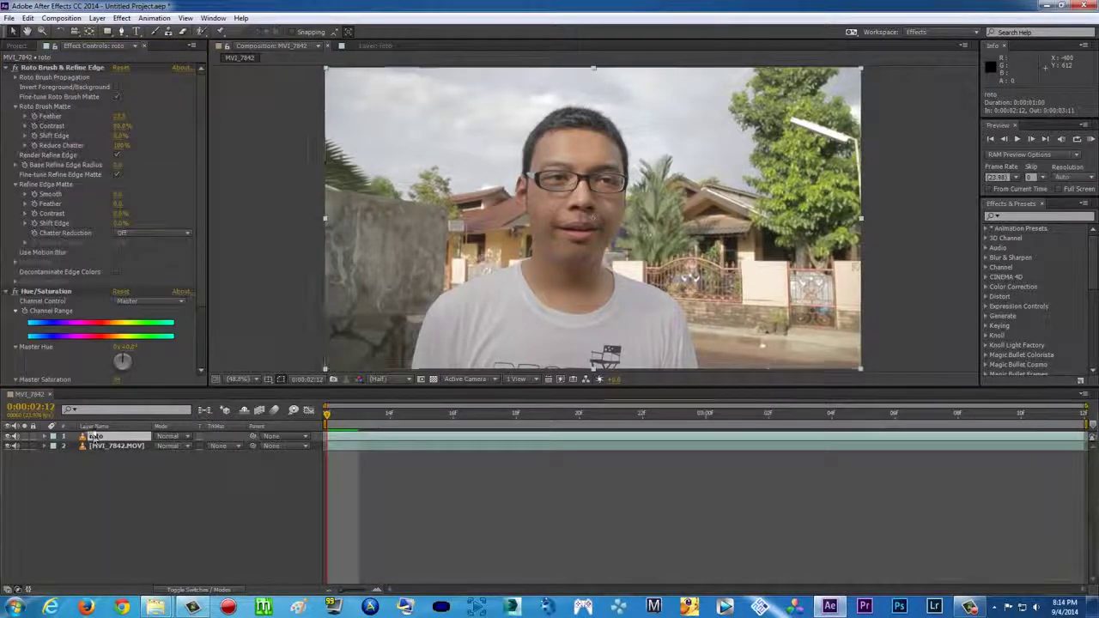
left_click(49, 291)
key("Delete")
key("ctrl+v")
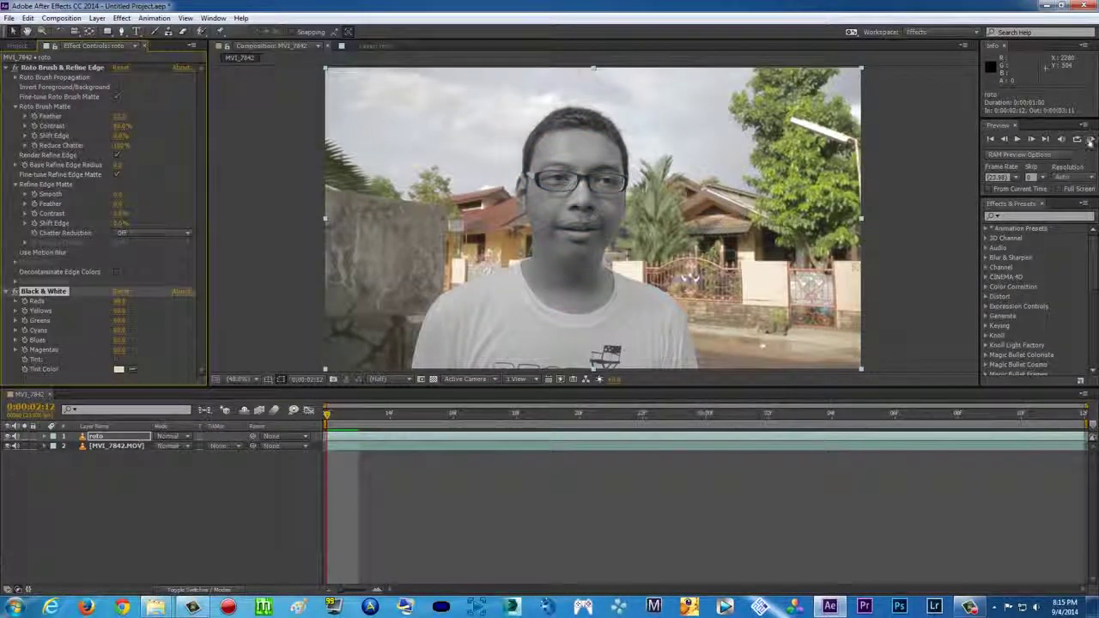
RAM-preview the composition, then set the viewer magnification to Fit
left_click(1091, 138)
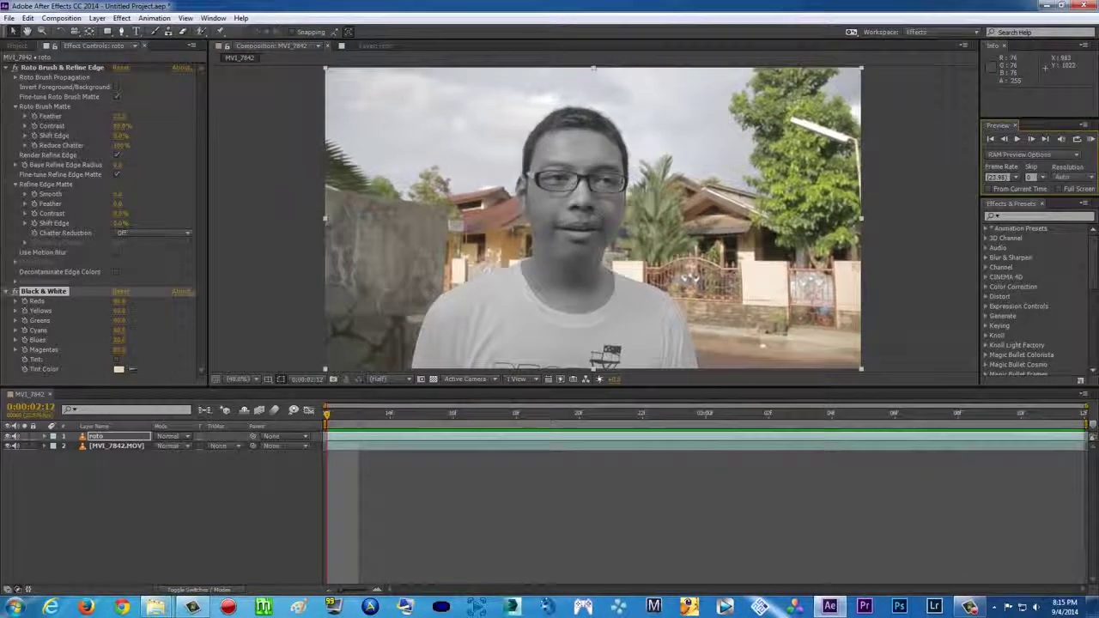
left_click(626, 172)
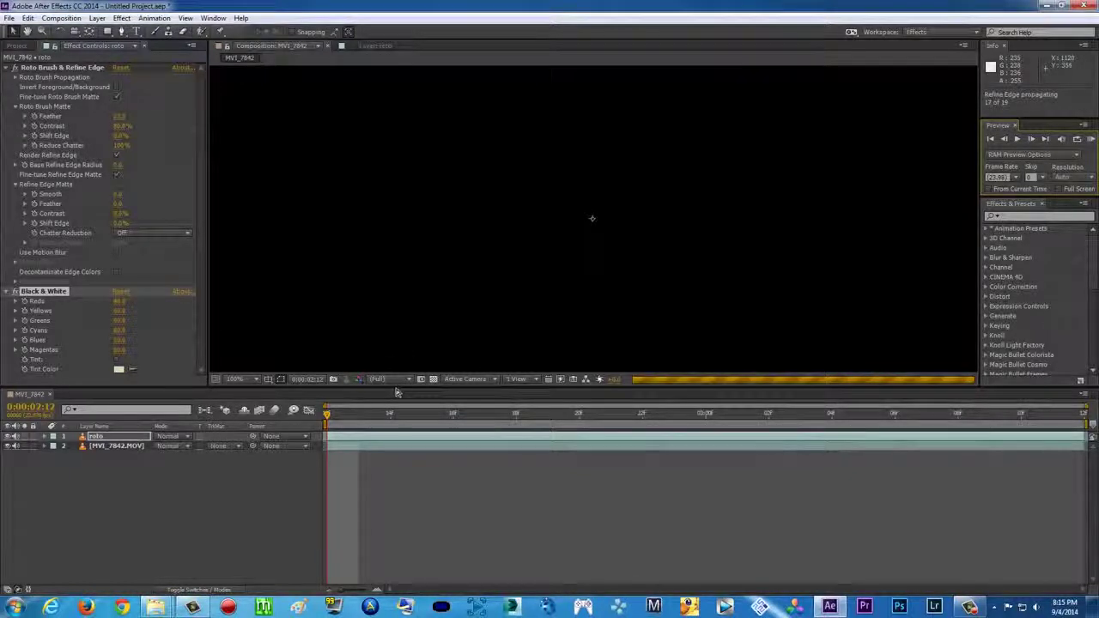
scroll(591, 218, "down", 1)
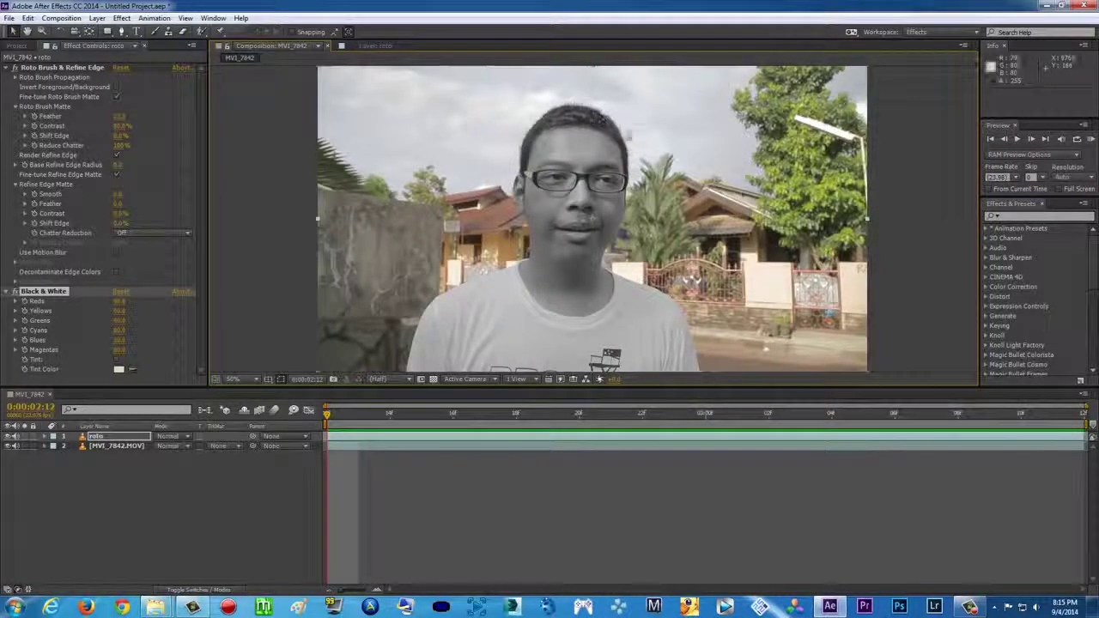
left_click(256, 379)
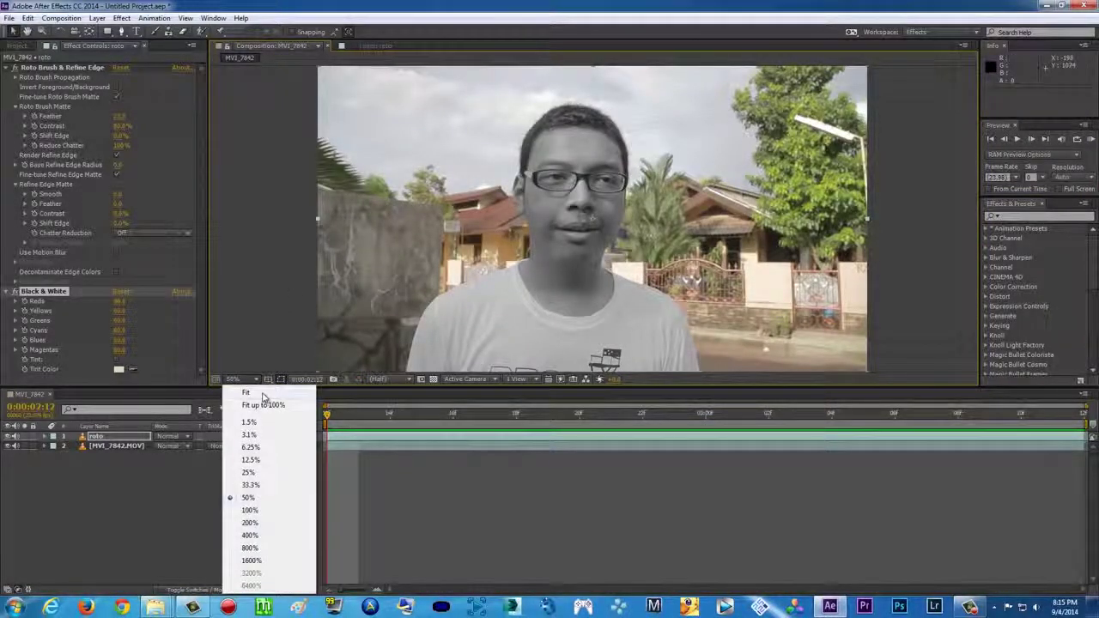
left_click(260, 393)
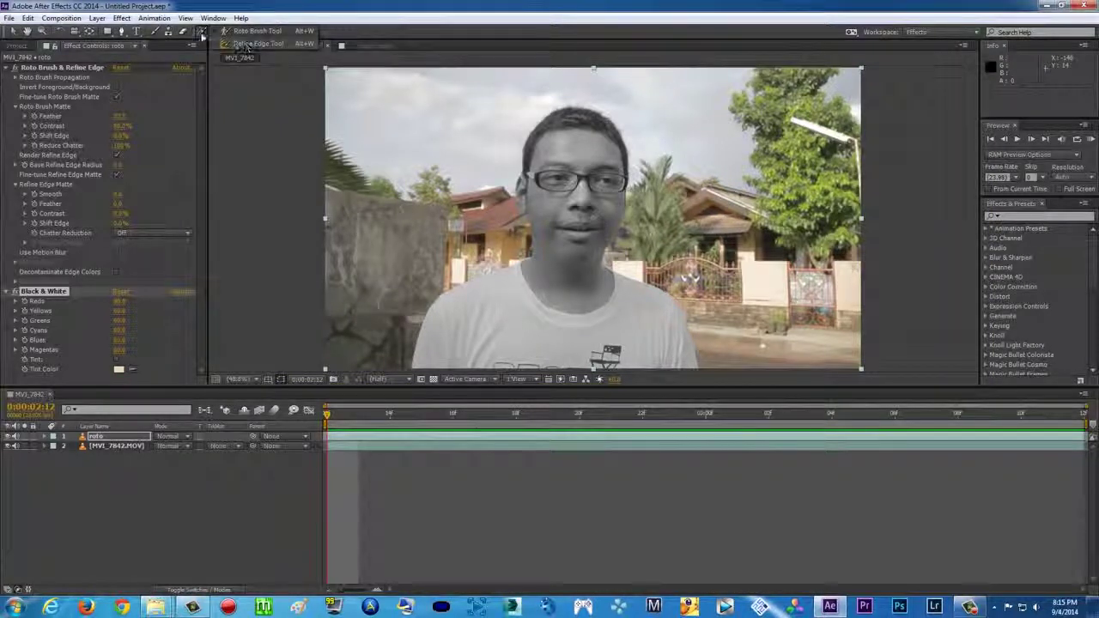
Preview and scrub the black-and-white roto result to inspect the matte edge in motion
left_click(247, 45)
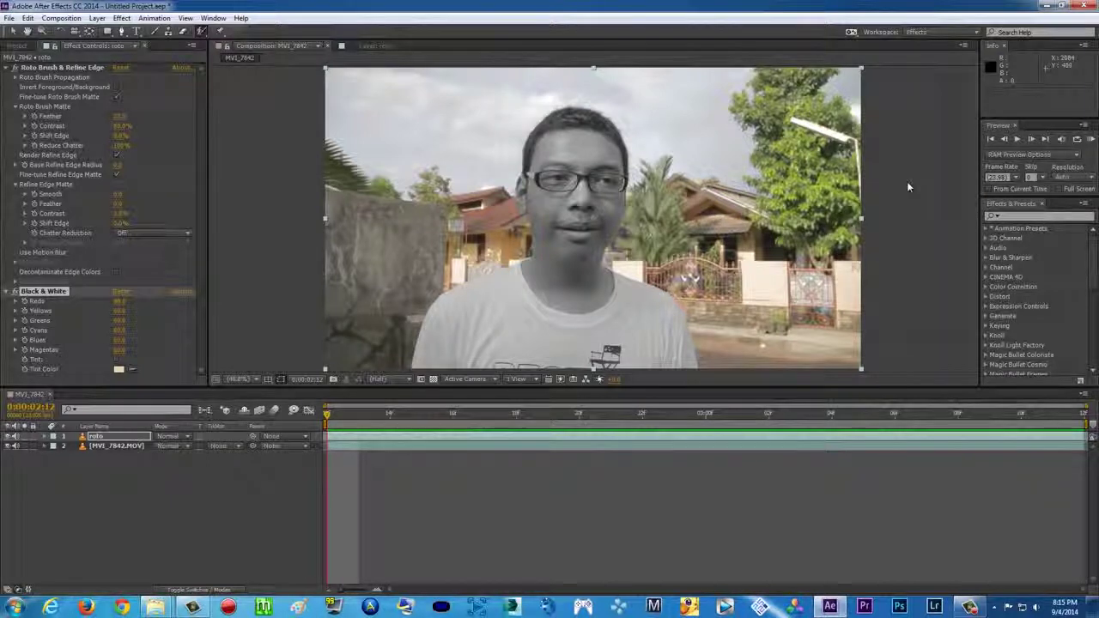
left_click(1090, 139)
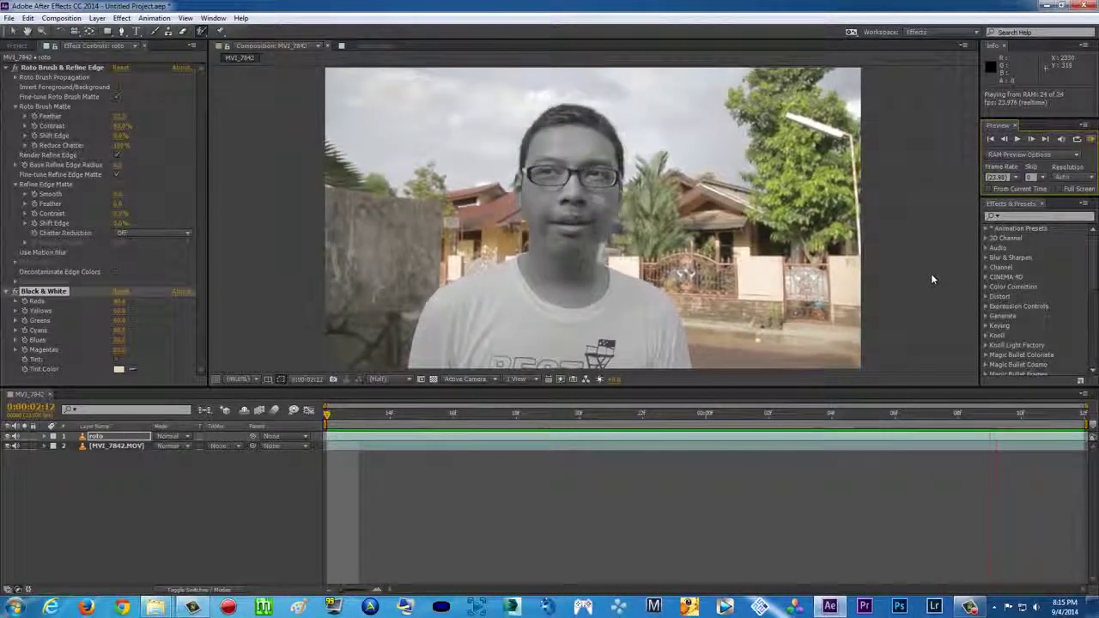
left_click(346, 420)
left_click_drag(347, 421, 610, 414)
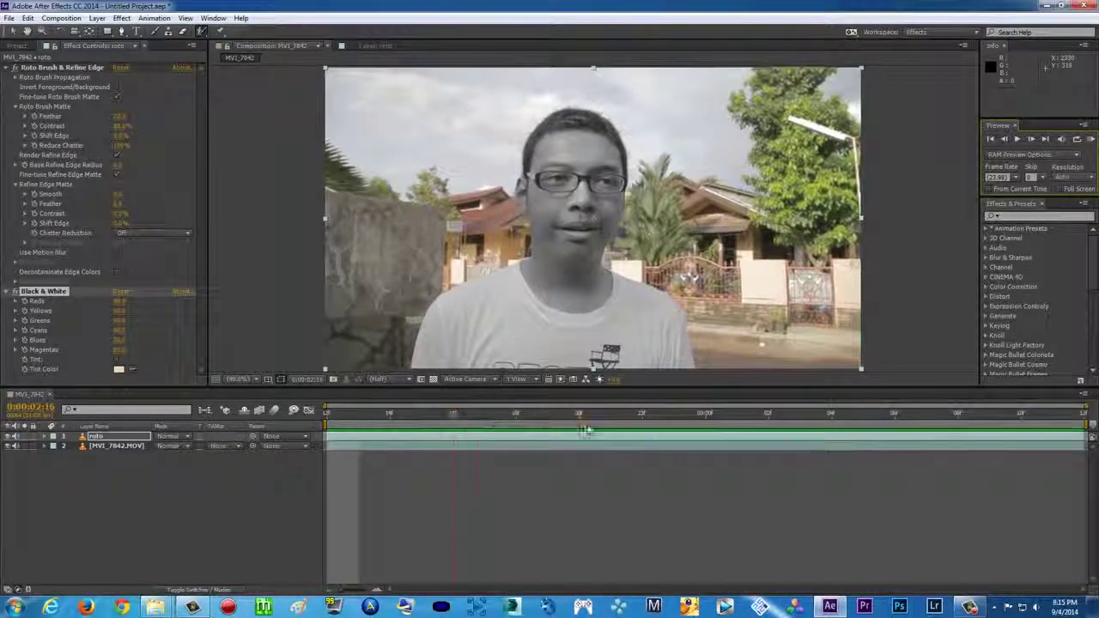
left_click_drag(472, 416, 334, 423)
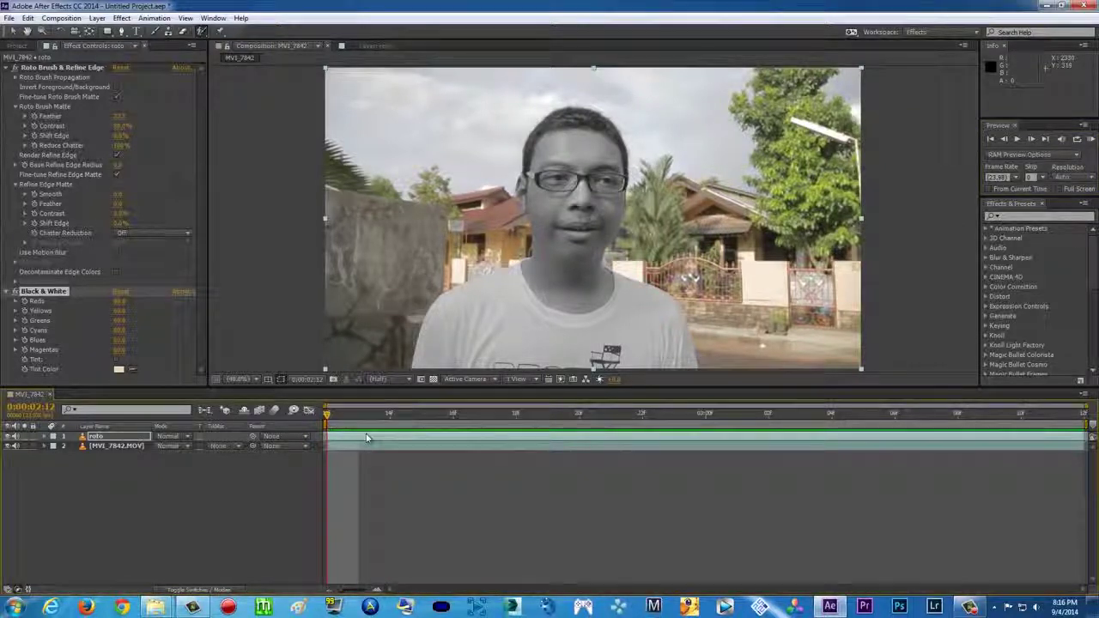
key("space")
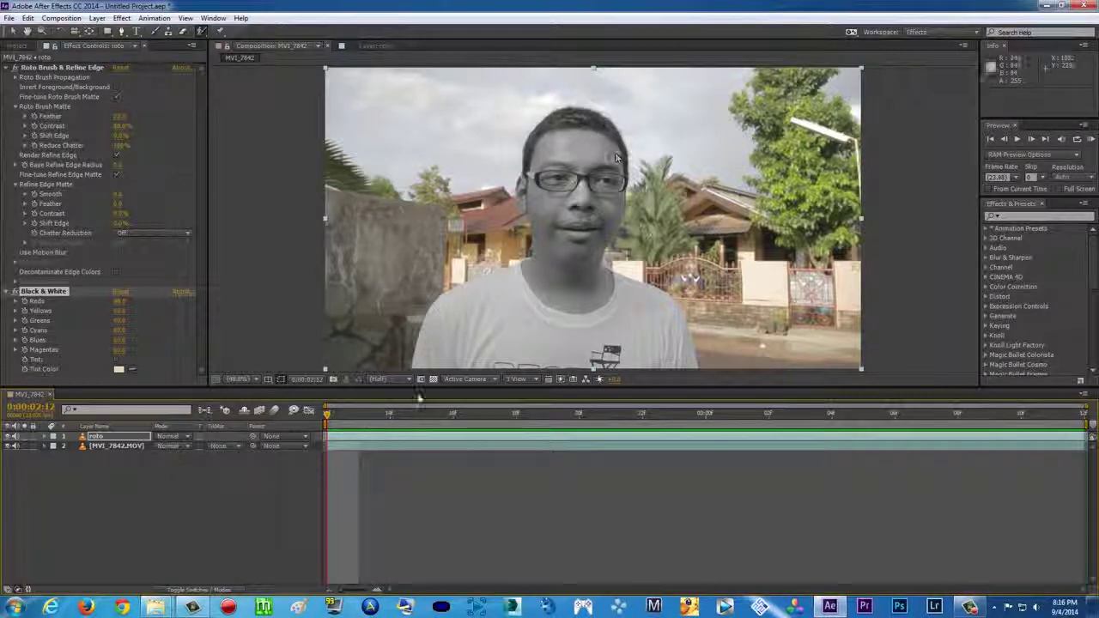
key("space")
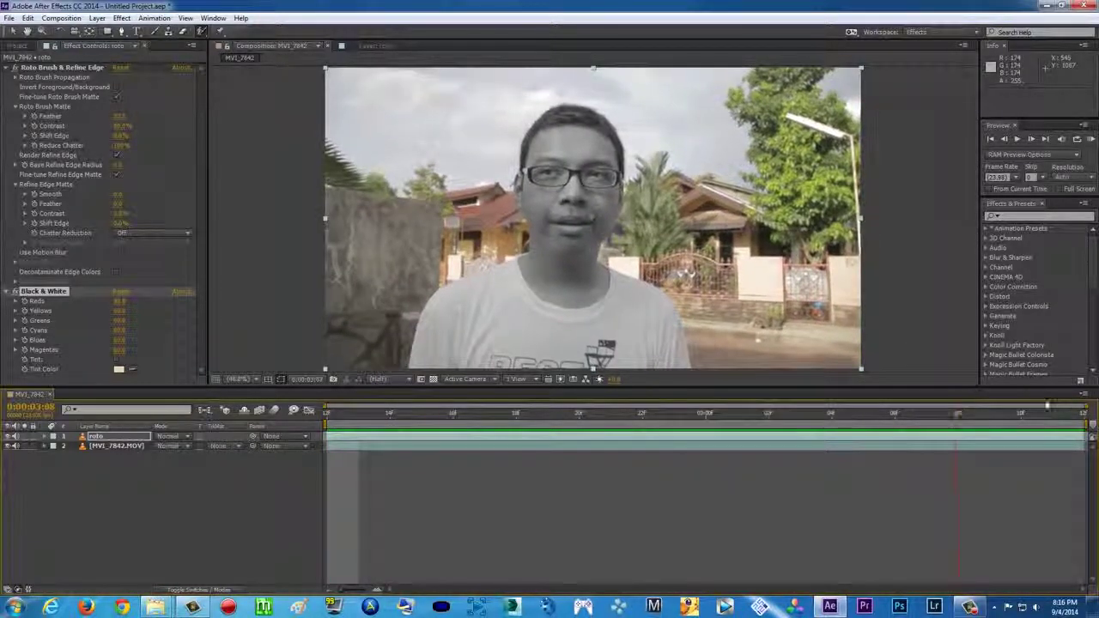
key("space")
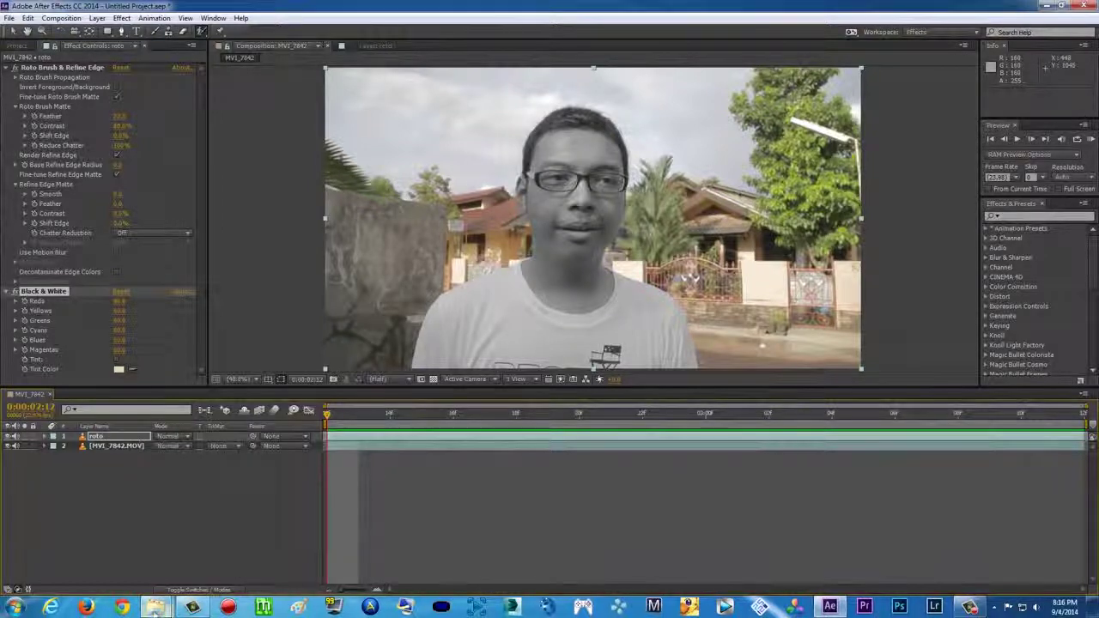
Switch to the file browser and back to After Effects, then open Layer > New
mouse_move(156, 607)
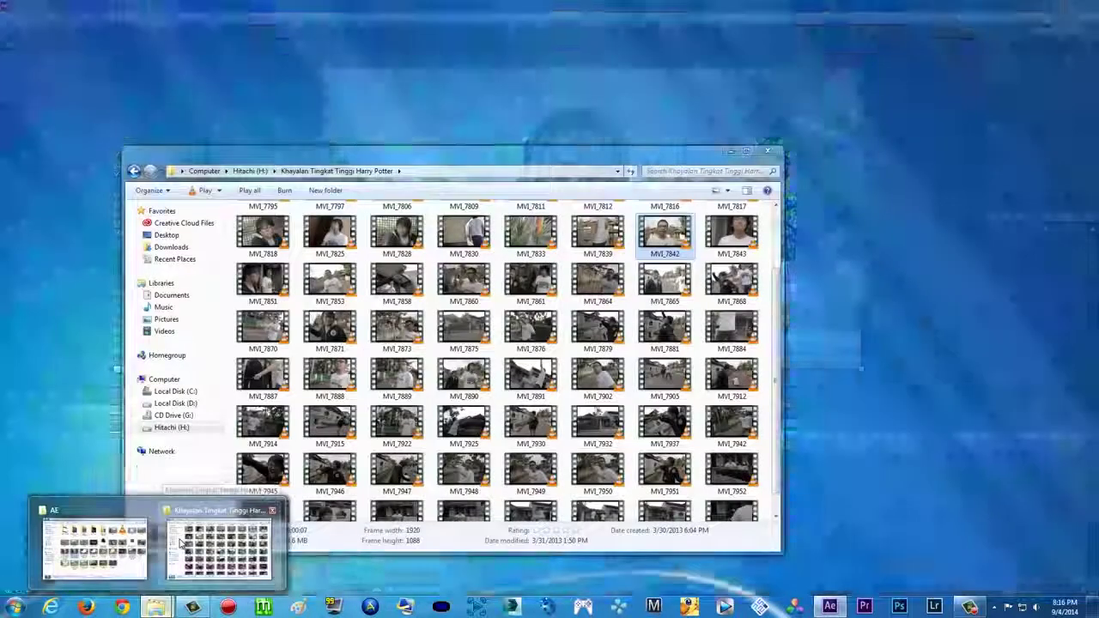
left_click(180, 543)
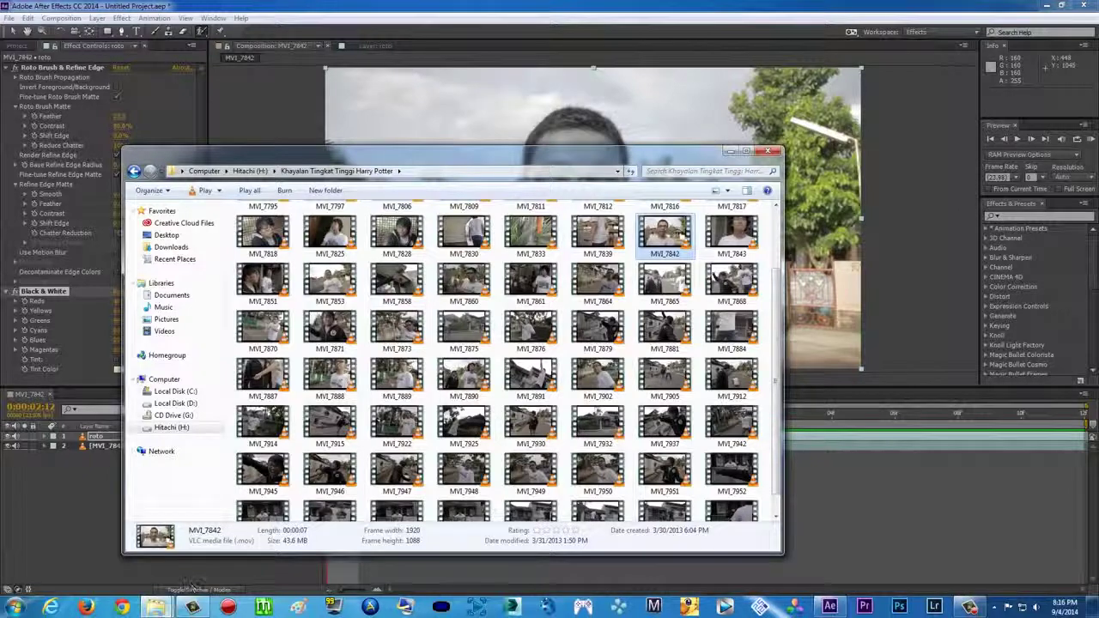
mouse_move(155, 607)
left_click(263, 539)
left_click(427, 6)
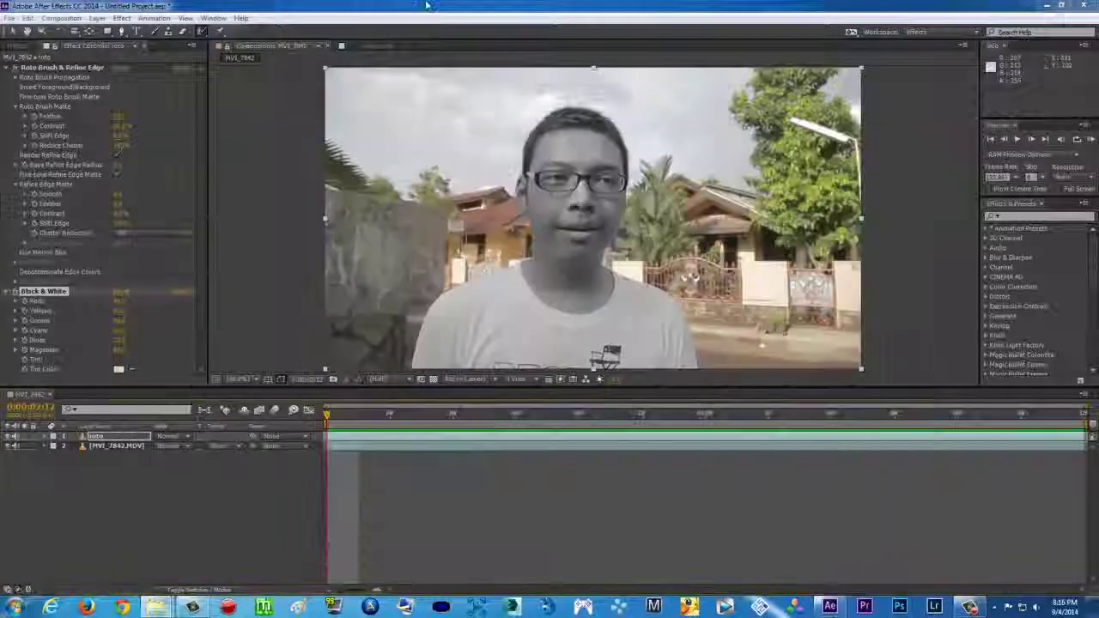
left_click(98, 17)
Create an orange solid layer and draw an elliptical mask on it
mouse_move(121, 31)
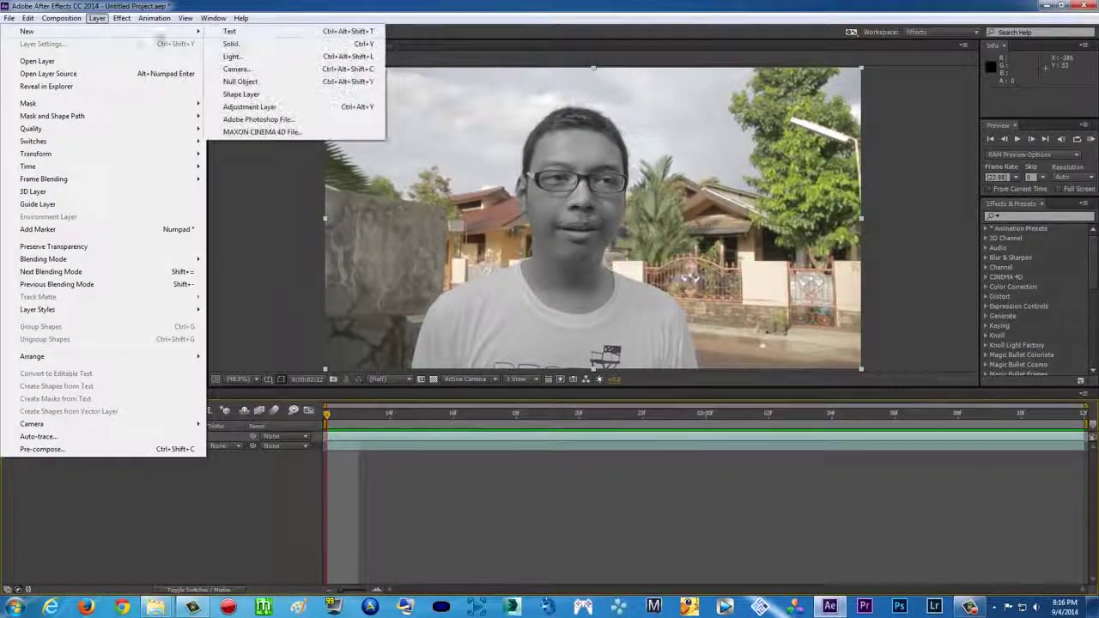
left_click(247, 44)
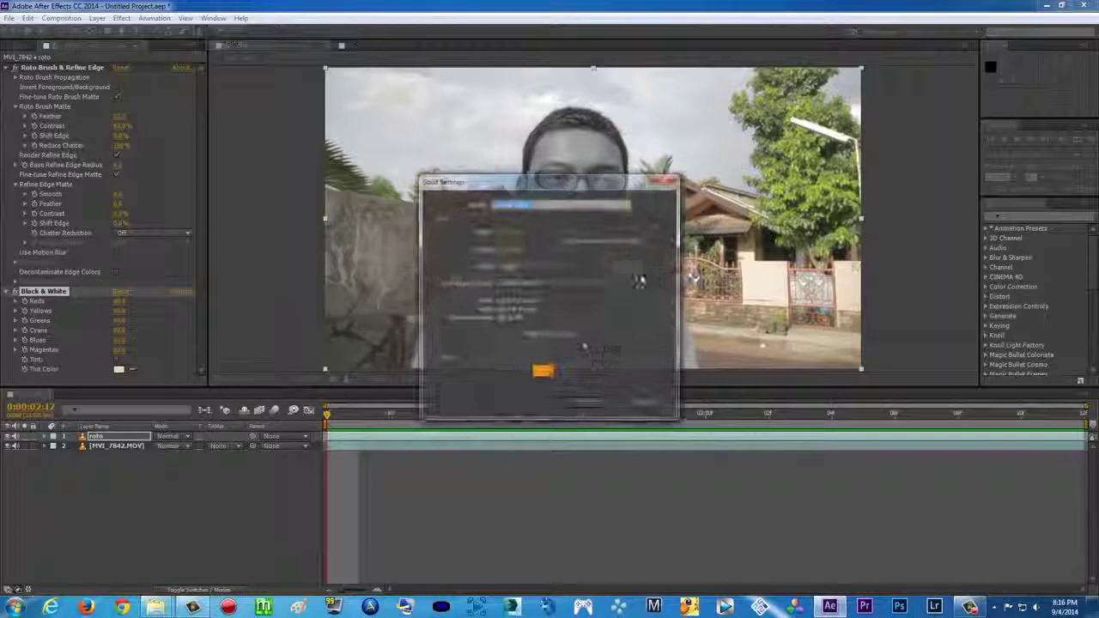
left_click(586, 401)
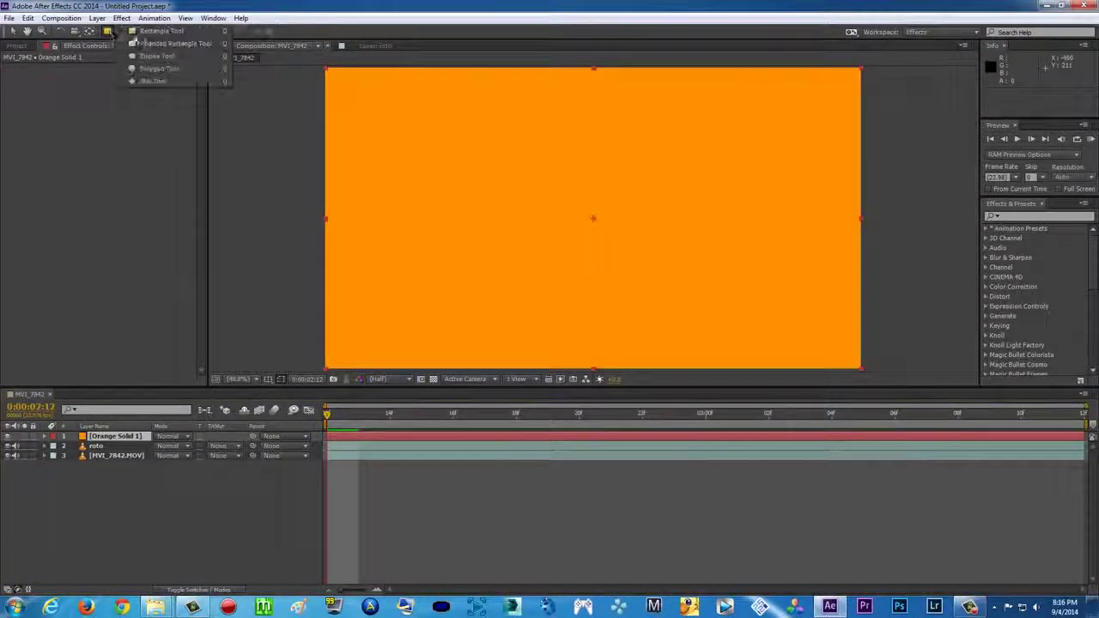
left_click_drag(109, 31, 155, 56)
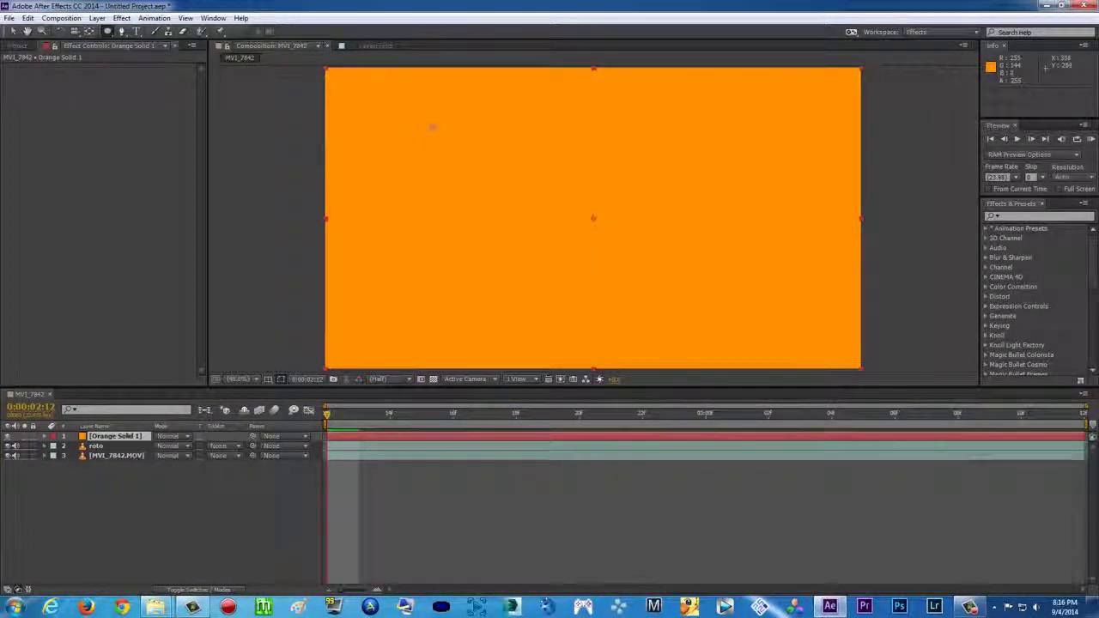
left_click_drag(430, 123, 683, 355)
Move the orange circle below the roto layer, position it behind his head, and preview
left_click(54, 436)
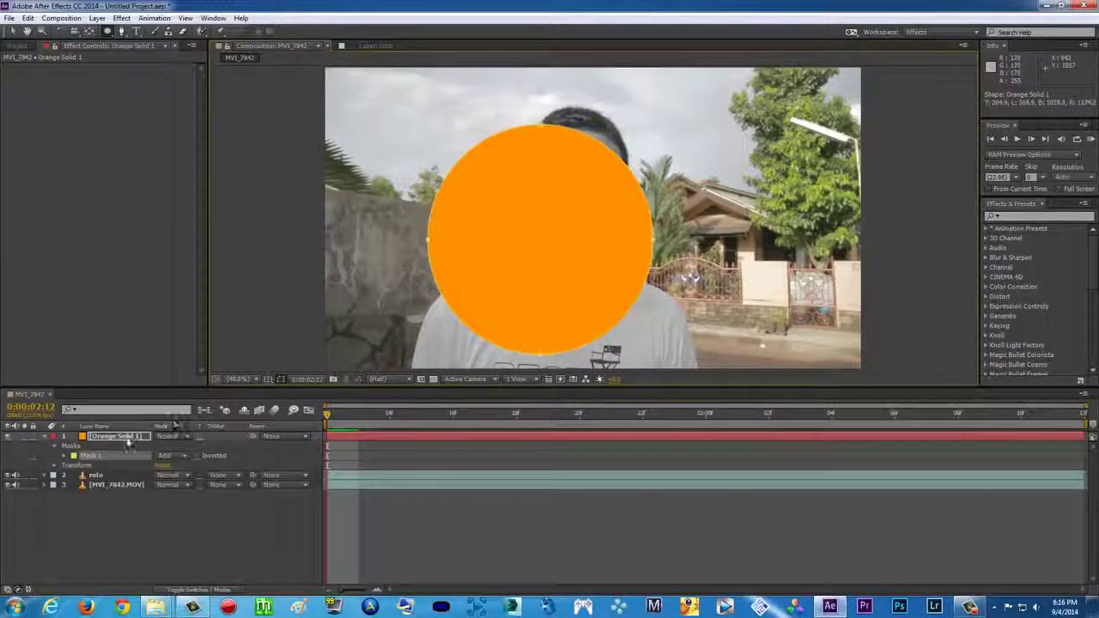
left_click_drag(115, 436, 127, 481)
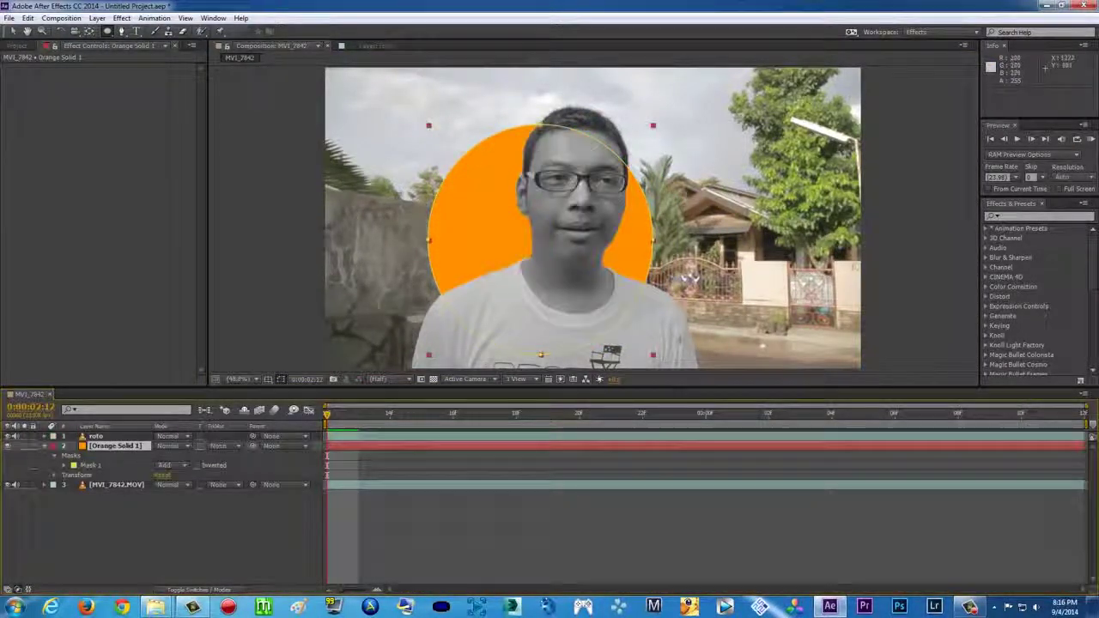
left_click(13, 31)
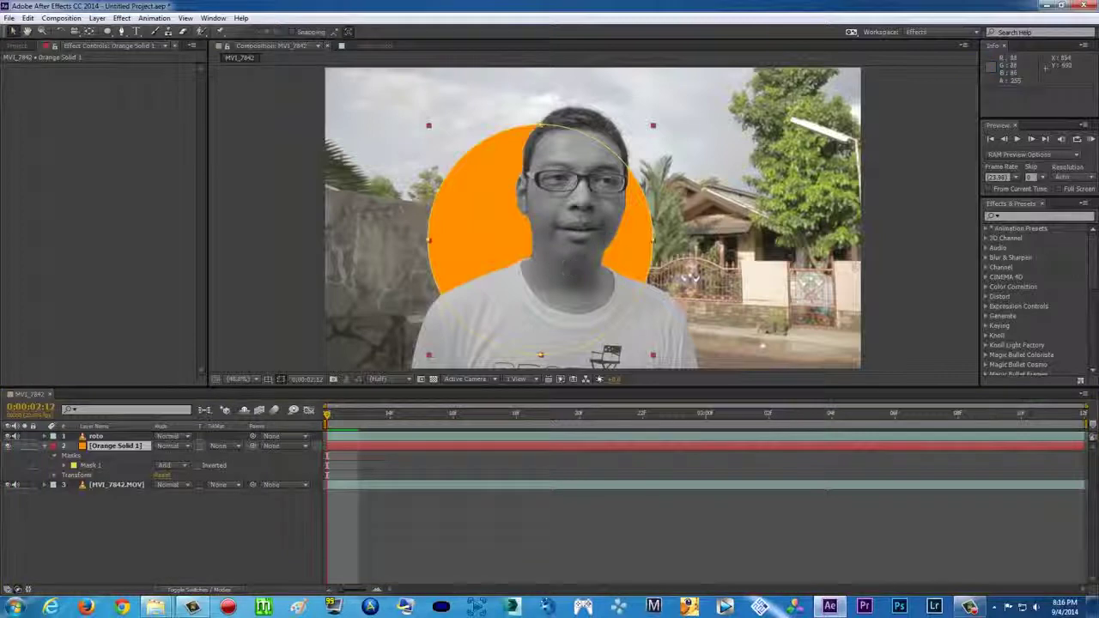
mouse_move(568, 264)
left_mouse_down()
mouse_move(608, 243)
mouse_move(599, 234)
left_mouse_up()
left_click(899, 203)
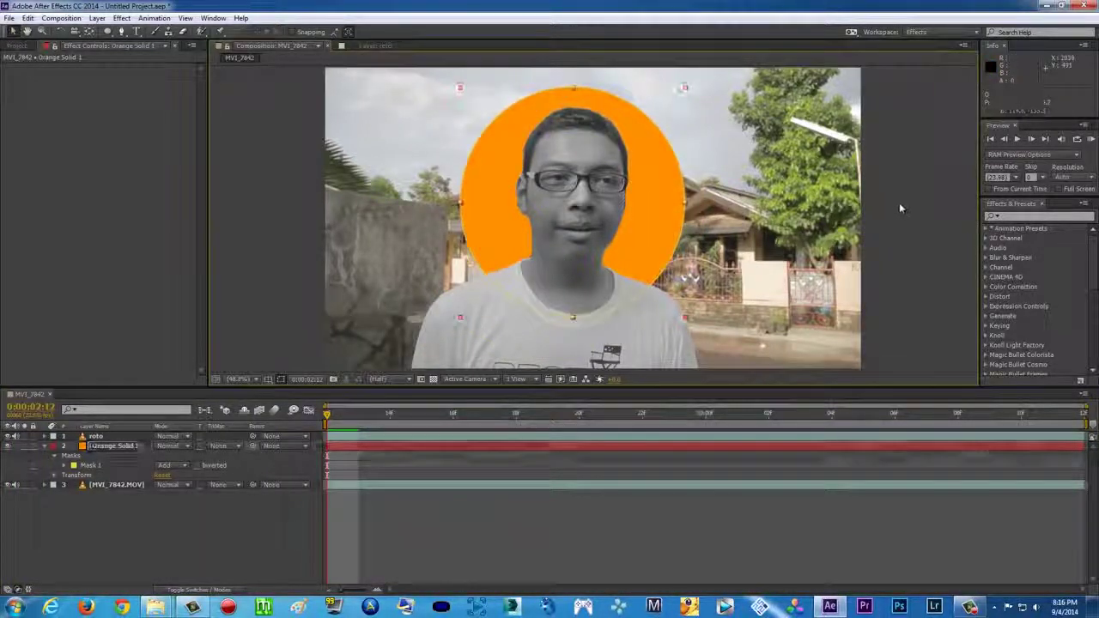
key("space")
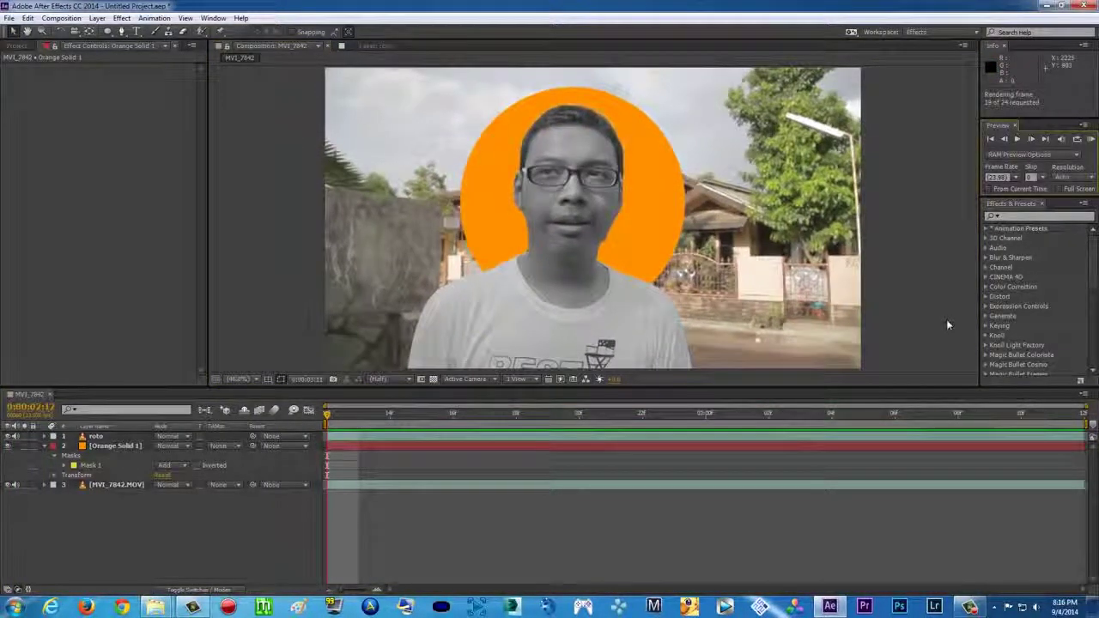
Hide the orange circle layer and open the AE clips folder
left_click(13, 447)
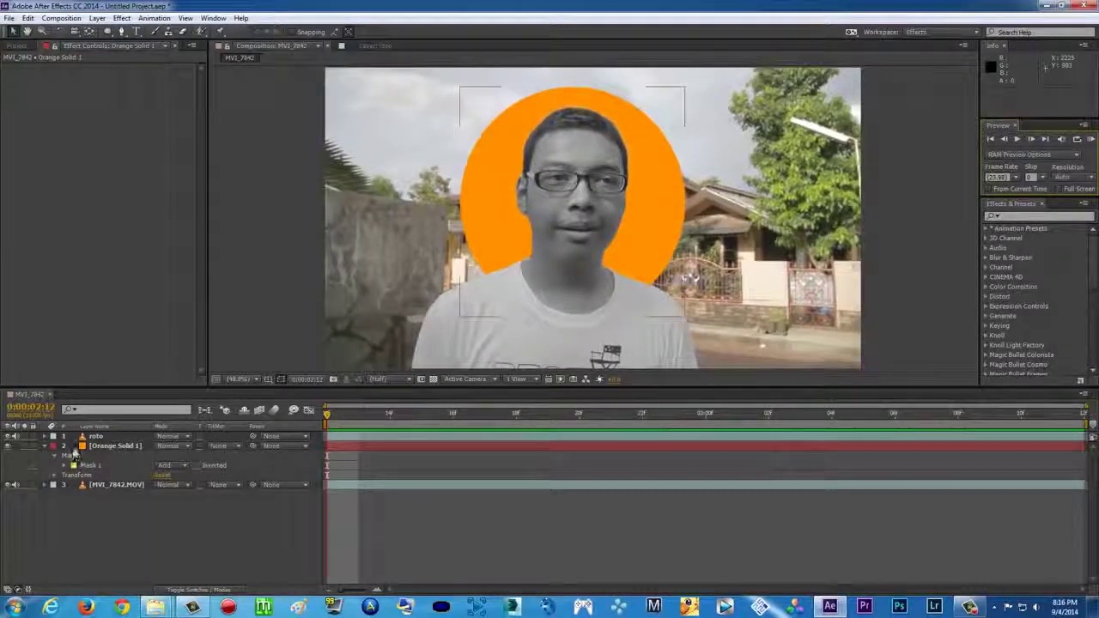
left_click(13, 447)
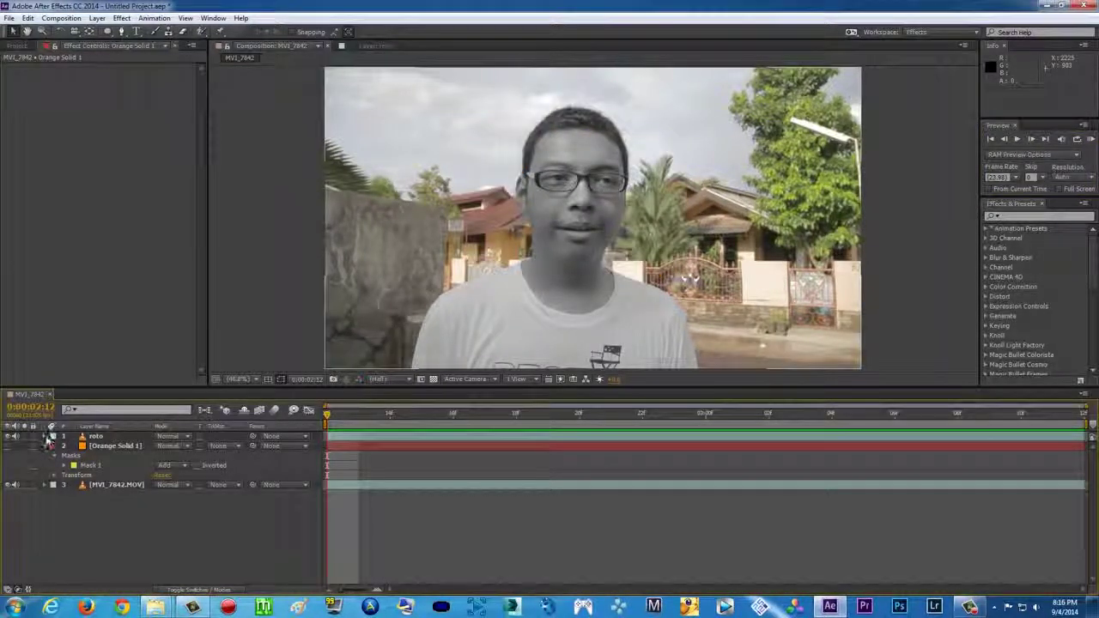
left_click(46, 436)
left_click(46, 436)
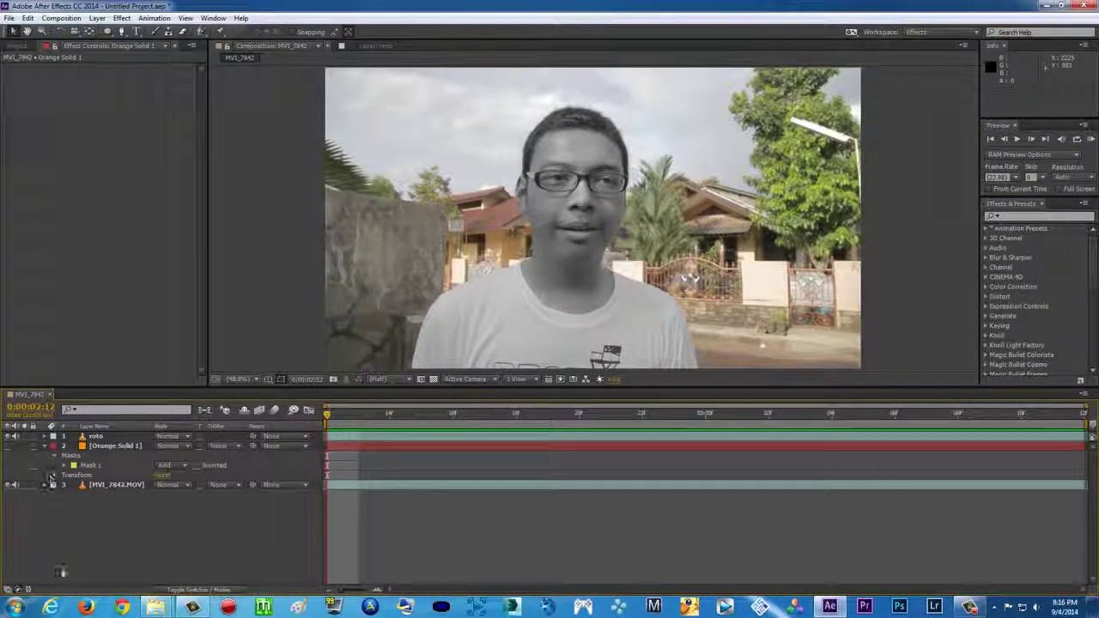
mouse_move(155, 607)
left_click(220, 541)
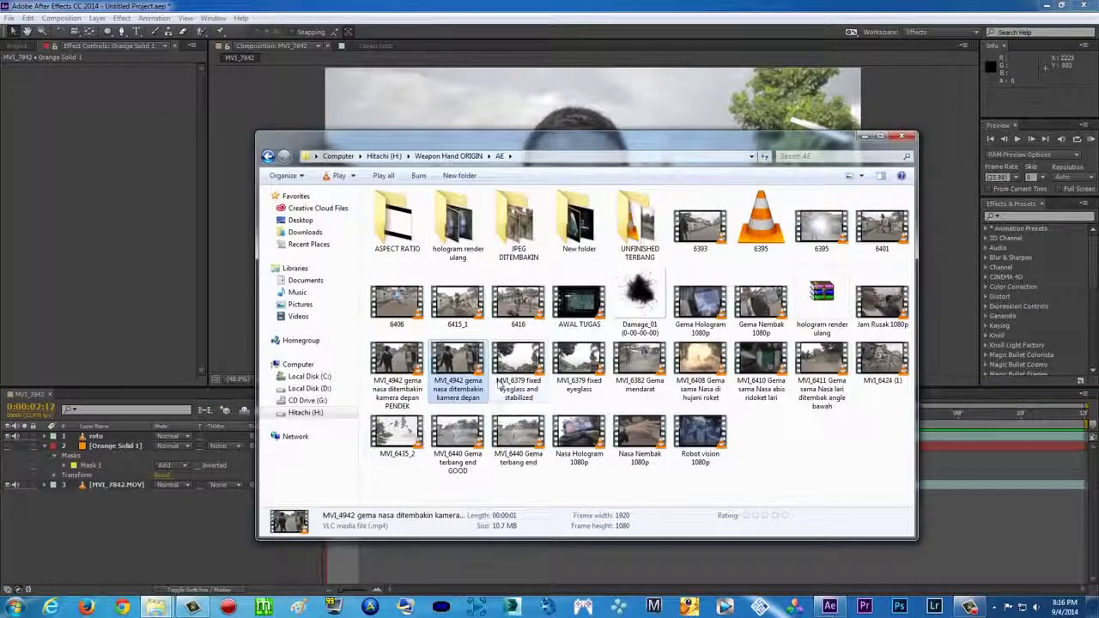
Play MVI_4942 in VLC at 1:2 Half zoom, pausing and resuming playback
double_click(458, 365)
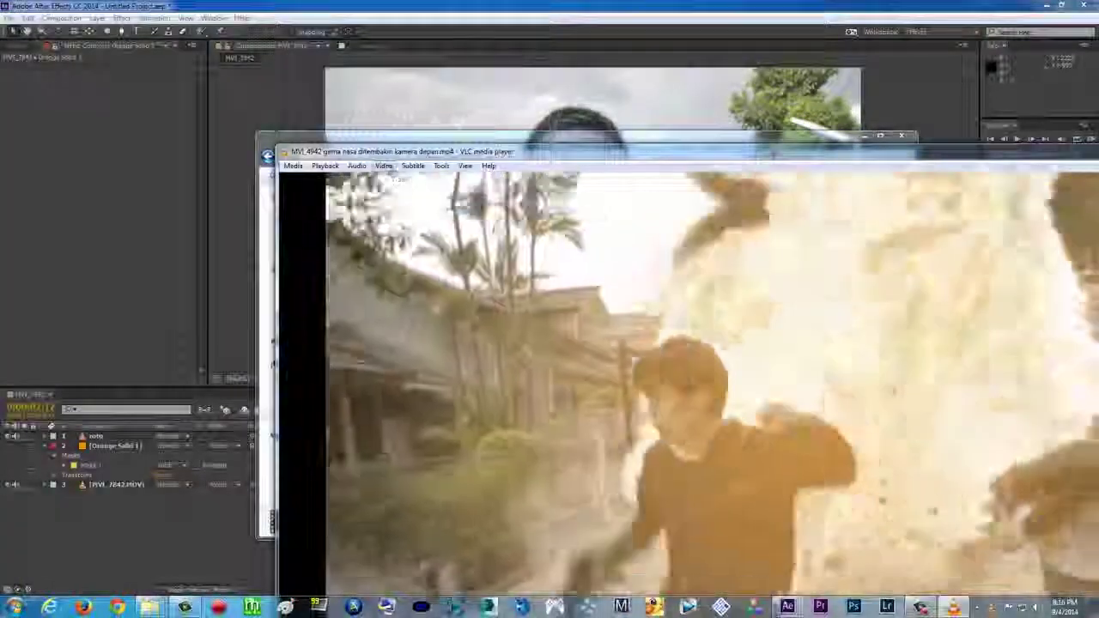
left_click(383, 165)
mouse_move(423, 252)
left_click(485, 265)
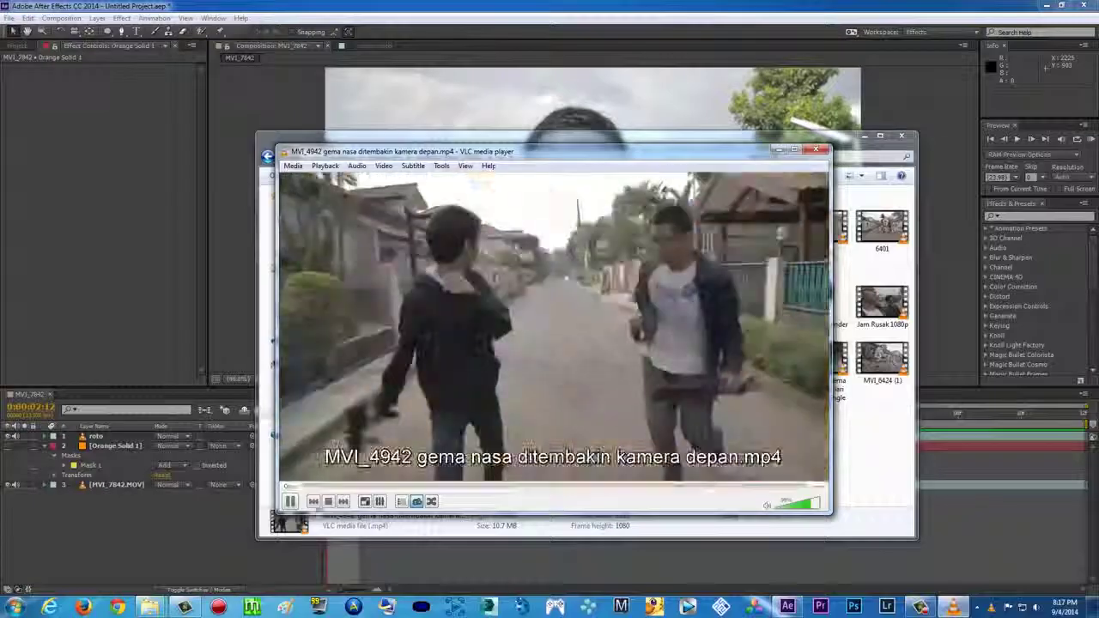
left_click(291, 503)
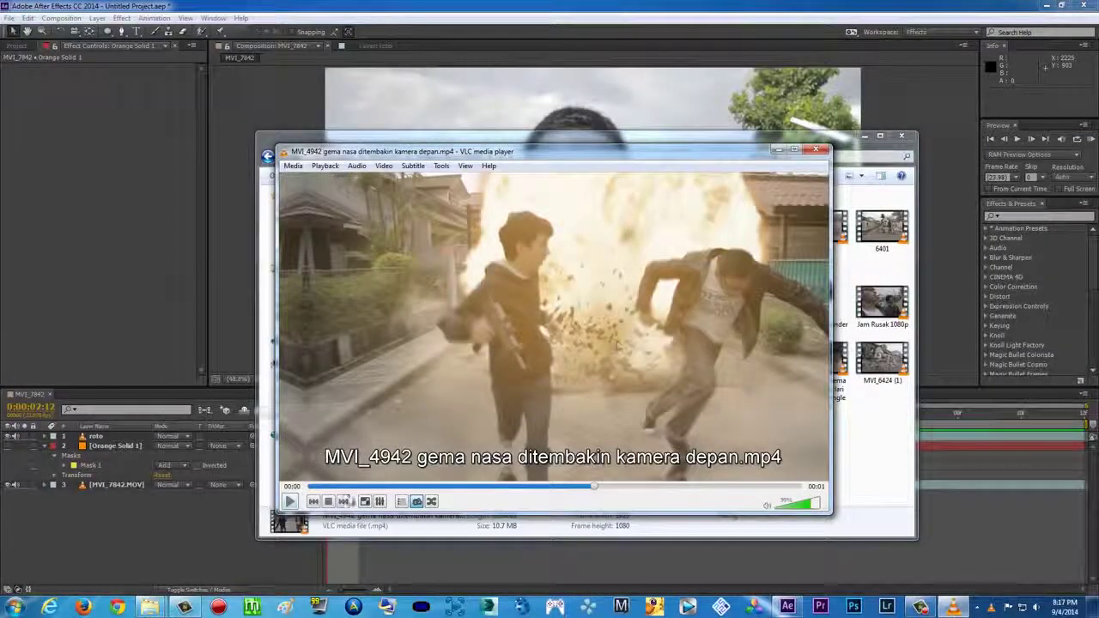
left_click(290, 502)
key("space")
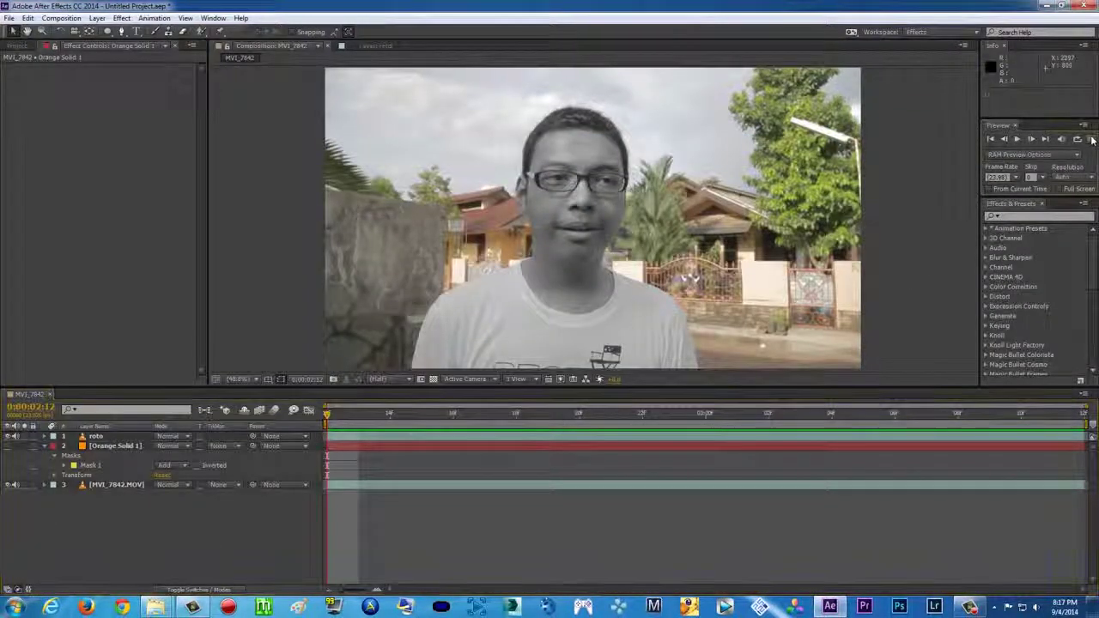
left_click(1089, 139)
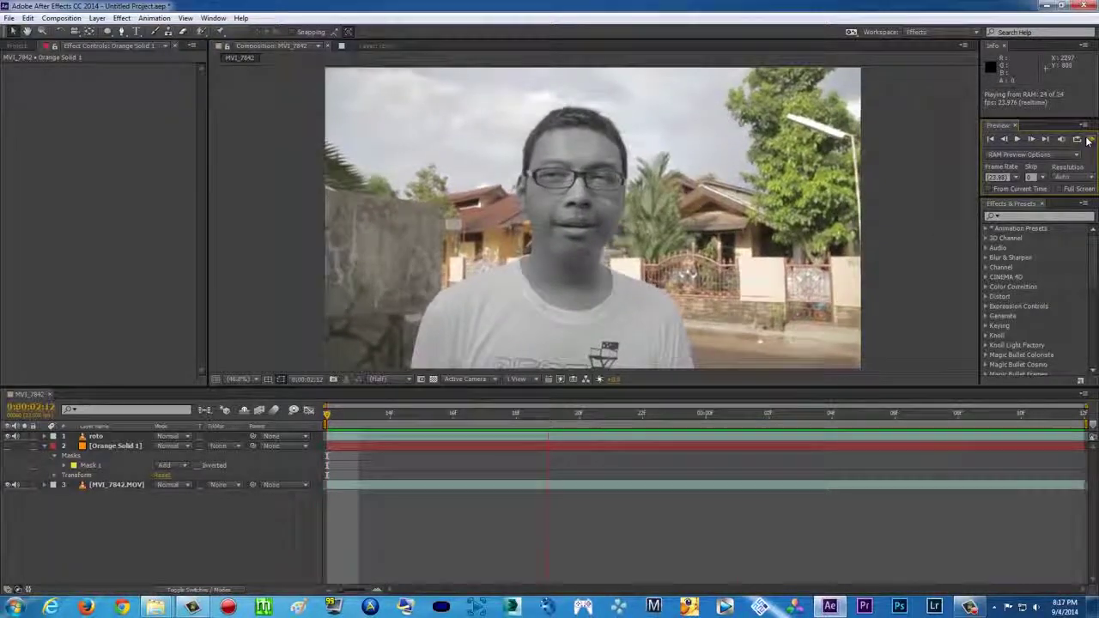
left_click(970, 608)
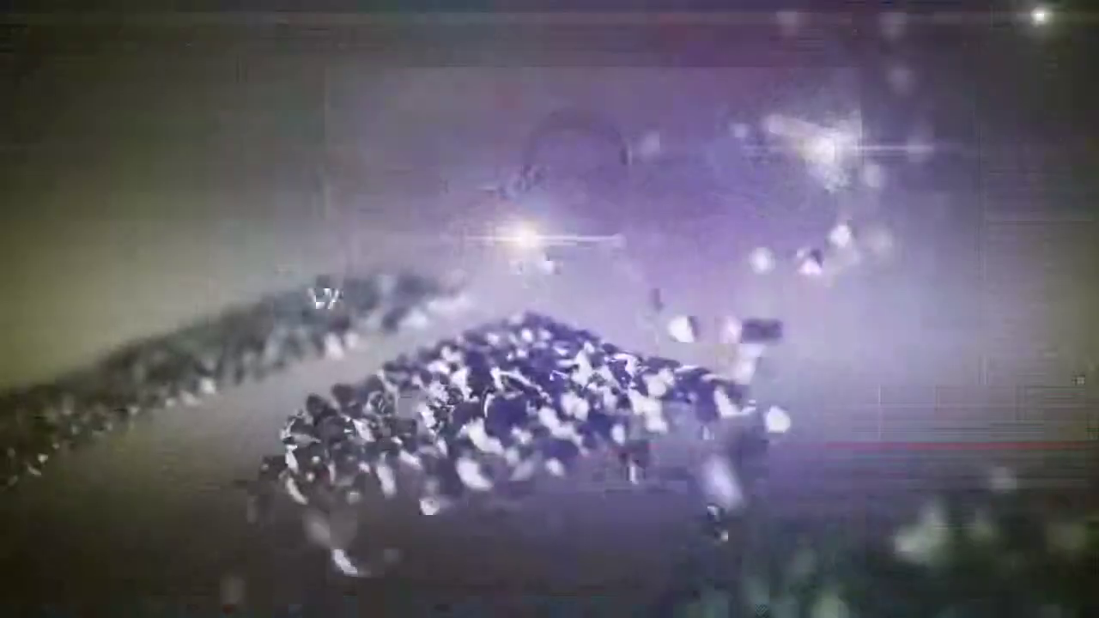